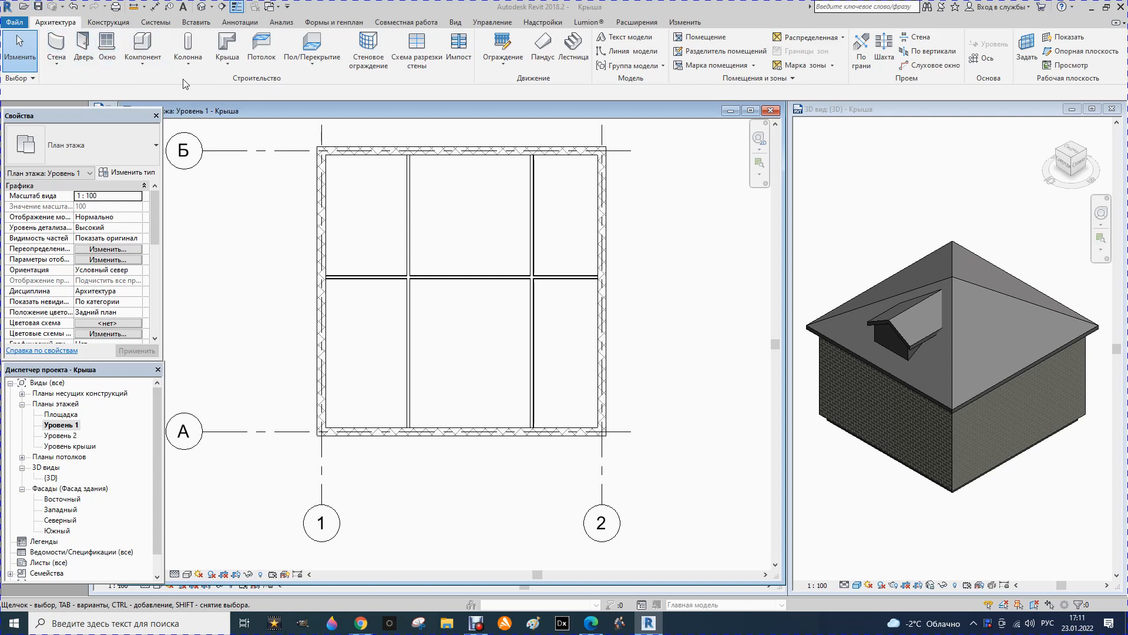
- Place a М_Неподвижный 0406 x 1220 мм window in the axis А wall, midway between axis 1 and the nearest partition
{"action": "left_click", "coordinate": [104, 51]}
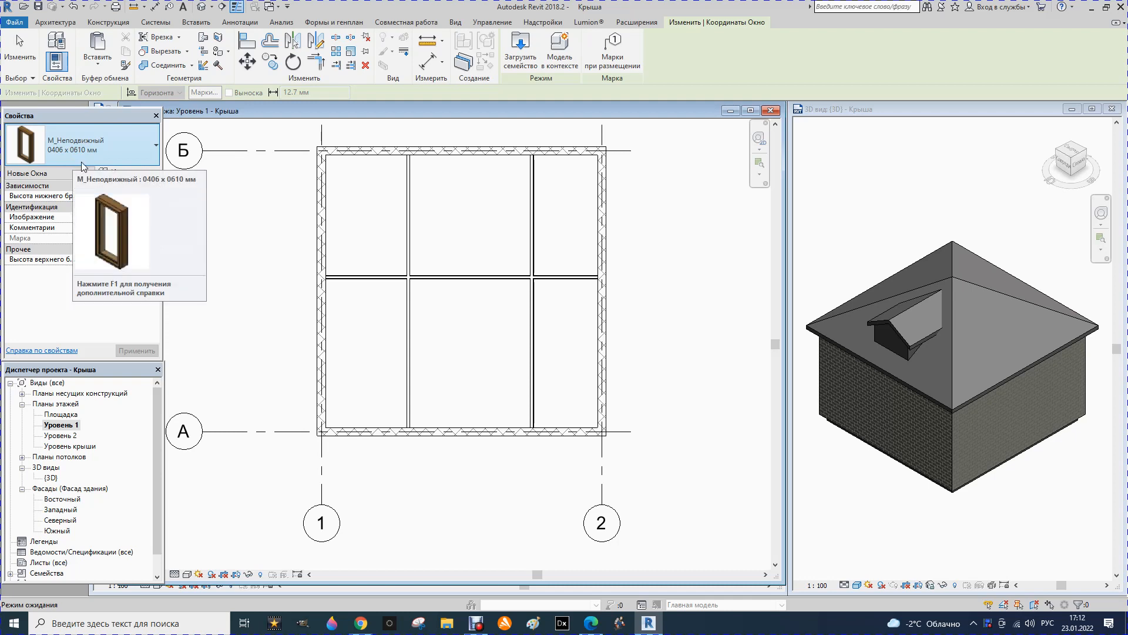
{"action": "left_click", "coordinate": [155, 147]}
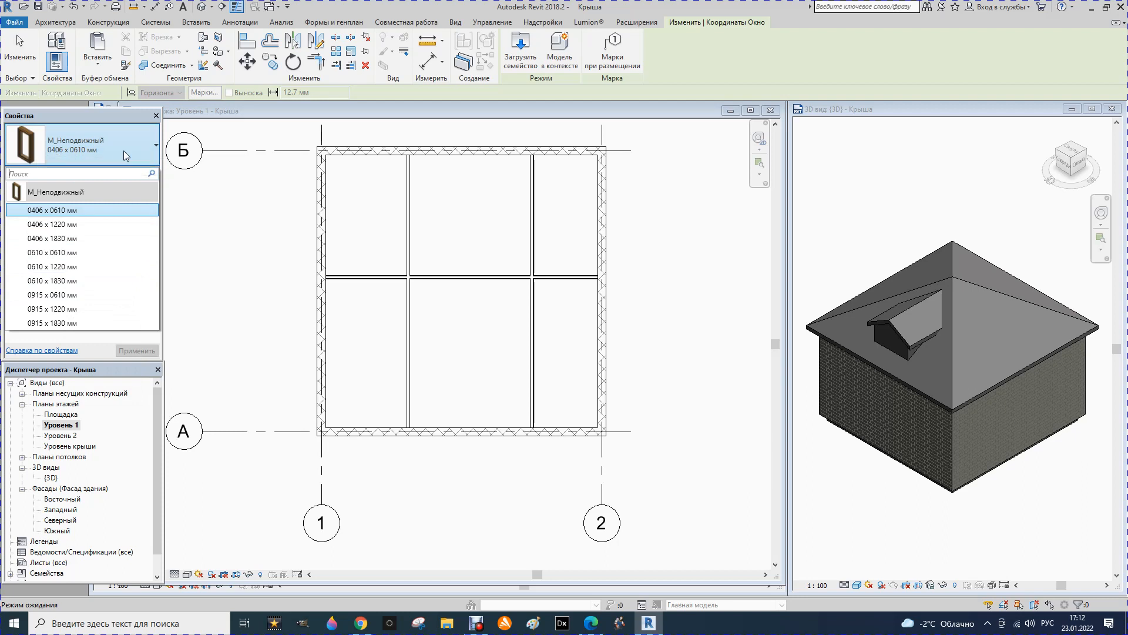
{"action": "left_click", "coordinate": [66, 224]}
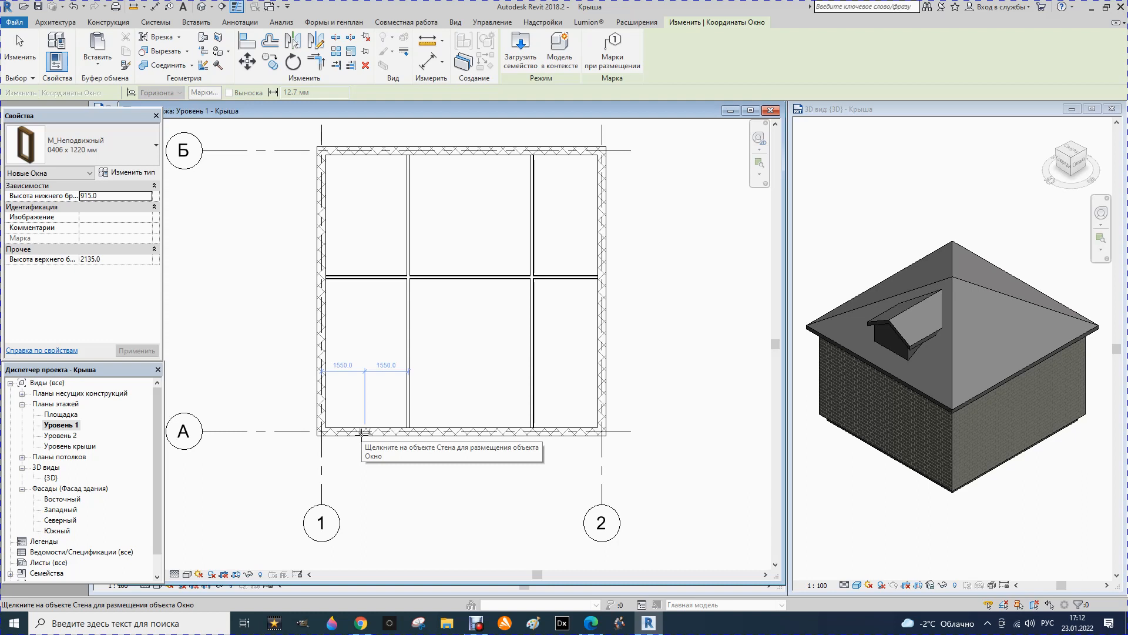
{"action": "left_click", "coordinate": [363, 433]}
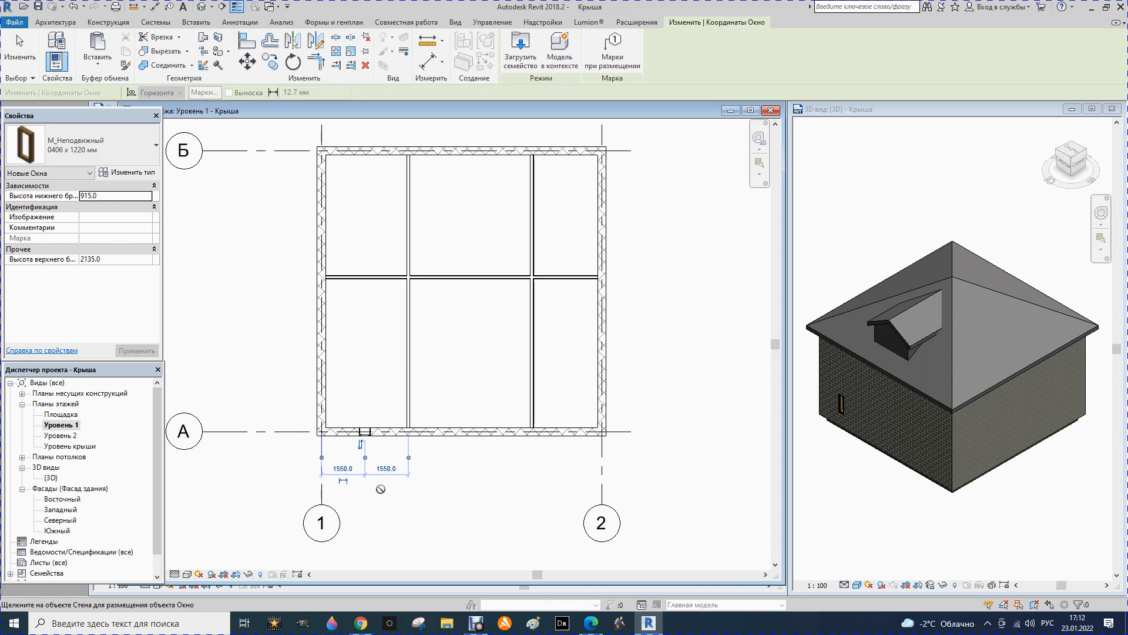
{"action": "scroll", "coordinate": [355, 515], "scroll_direction": "up", "scroll_amount": 4}
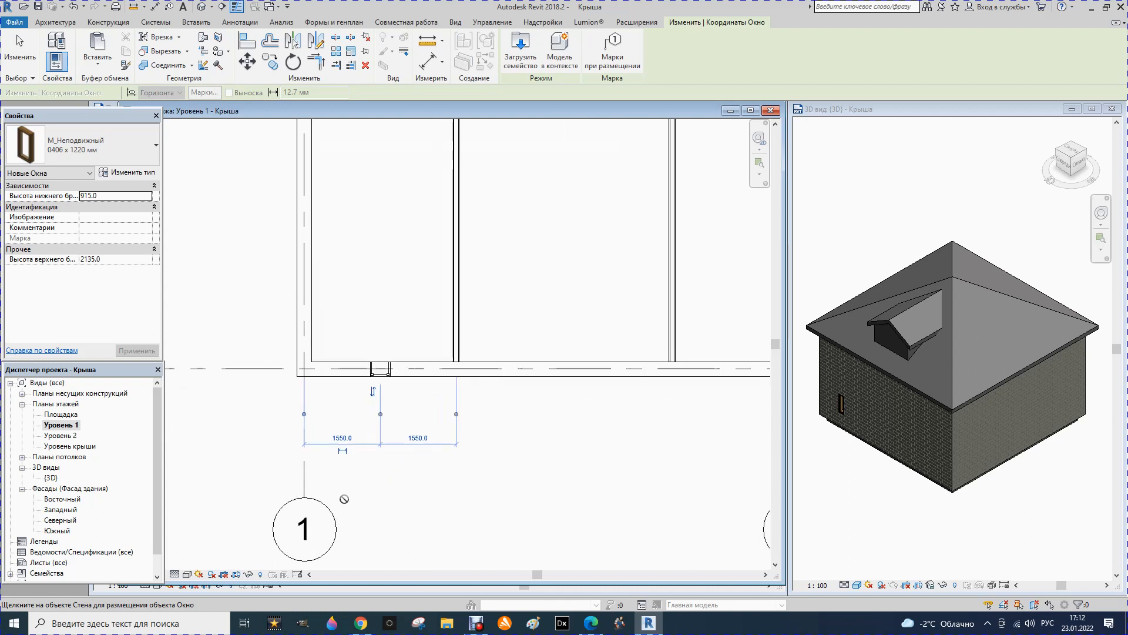
{"action": "scroll", "coordinate": [311, 401], "scroll_direction": "up", "scroll_amount": 1}
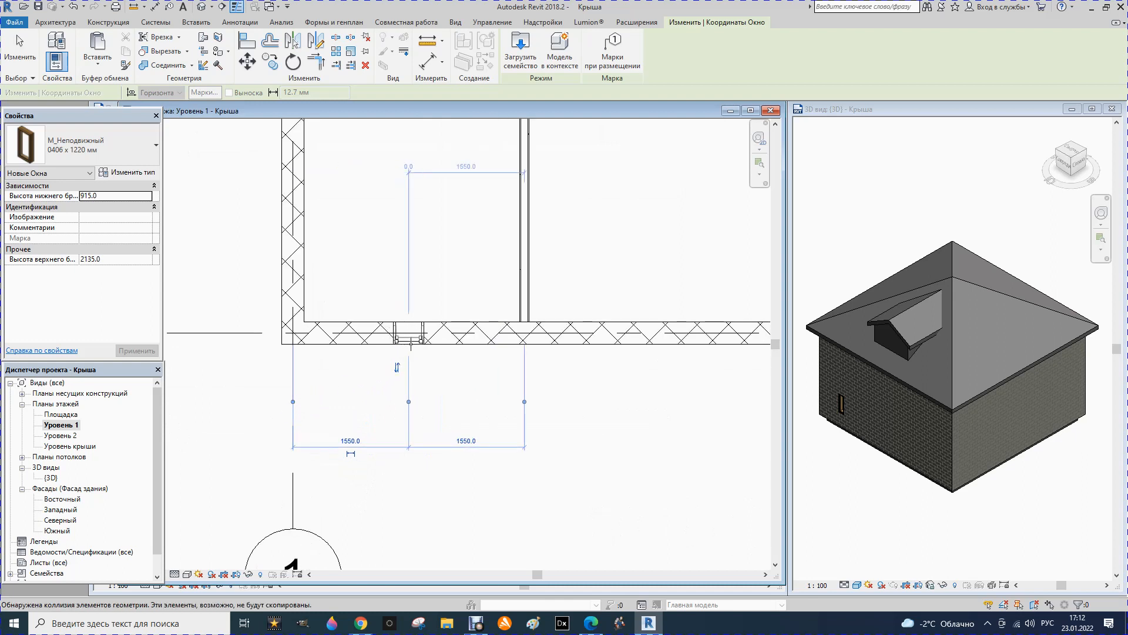
{"action": "key", "text": "Escape"}
{"action": "key", "text": "Escape"}
- Flip the placed window's facing across the wall and flip it back
{"action": "left_click", "coordinate": [409, 346]}
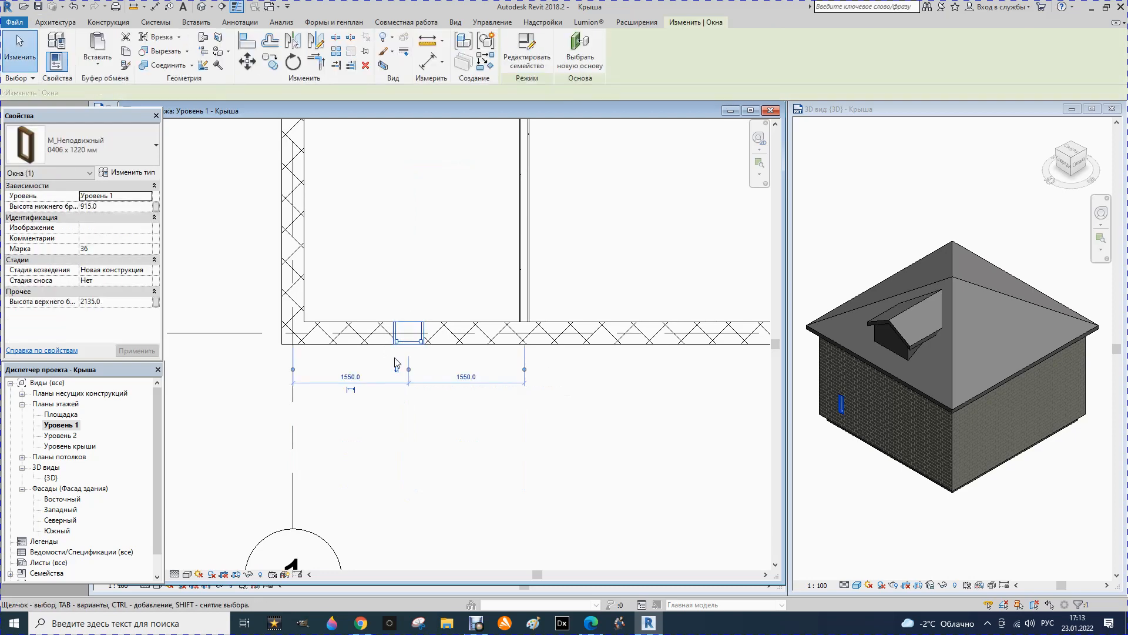
{"action": "left_click", "coordinate": [397, 367]}
{"action": "left_click", "coordinate": [397, 307]}
{"action": "left_click", "coordinate": [410, 345]}
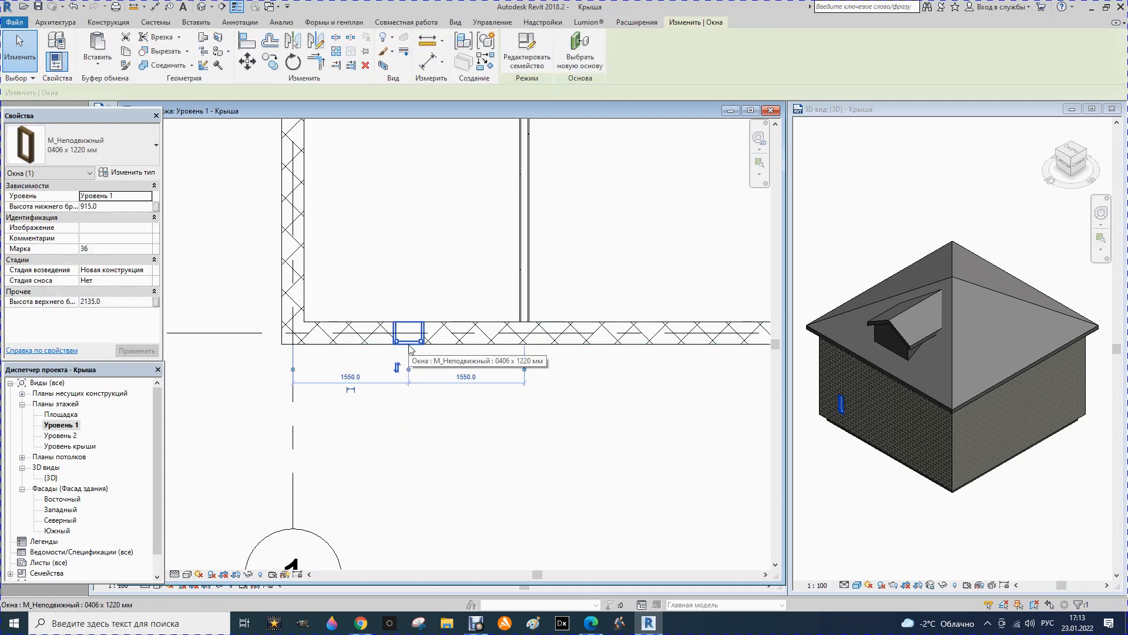
{"action": "left_click", "coordinate": [379, 351]}
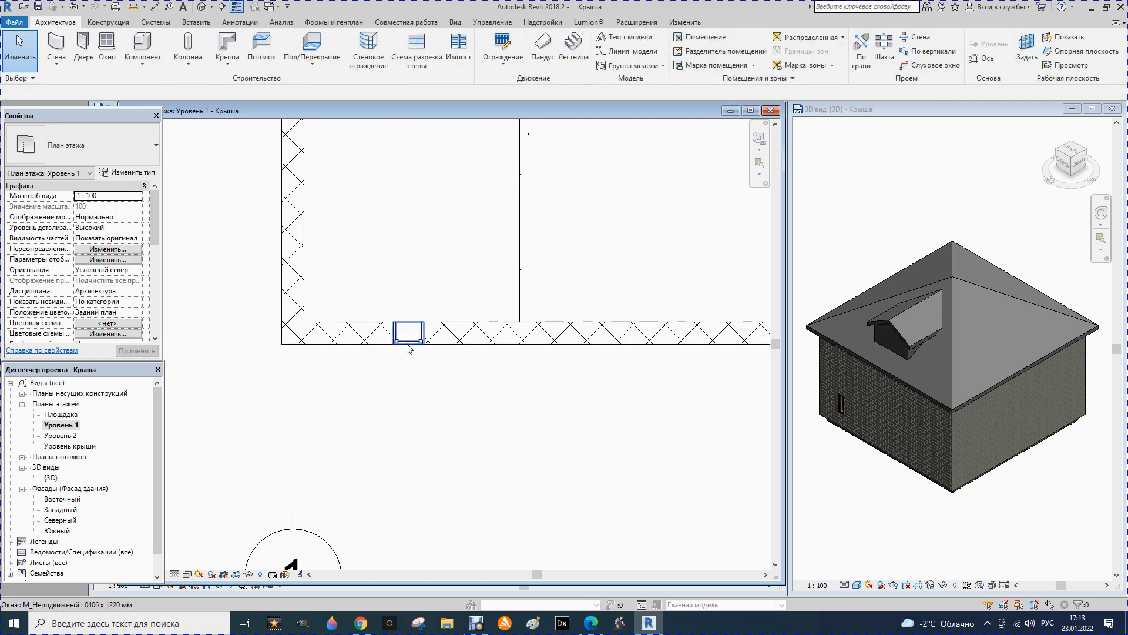
- Set the distance from axis 1 to the window's centre to 1000 mm
{"action": "left_click", "coordinate": [410, 345]}
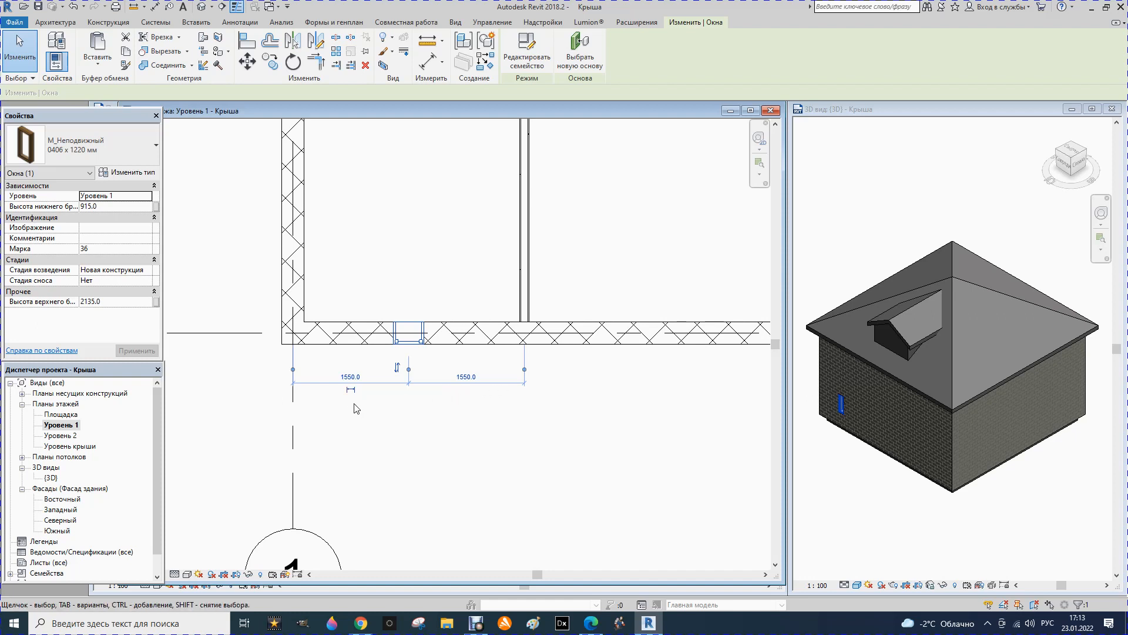
{"action": "left_click", "coordinate": [351, 377]}
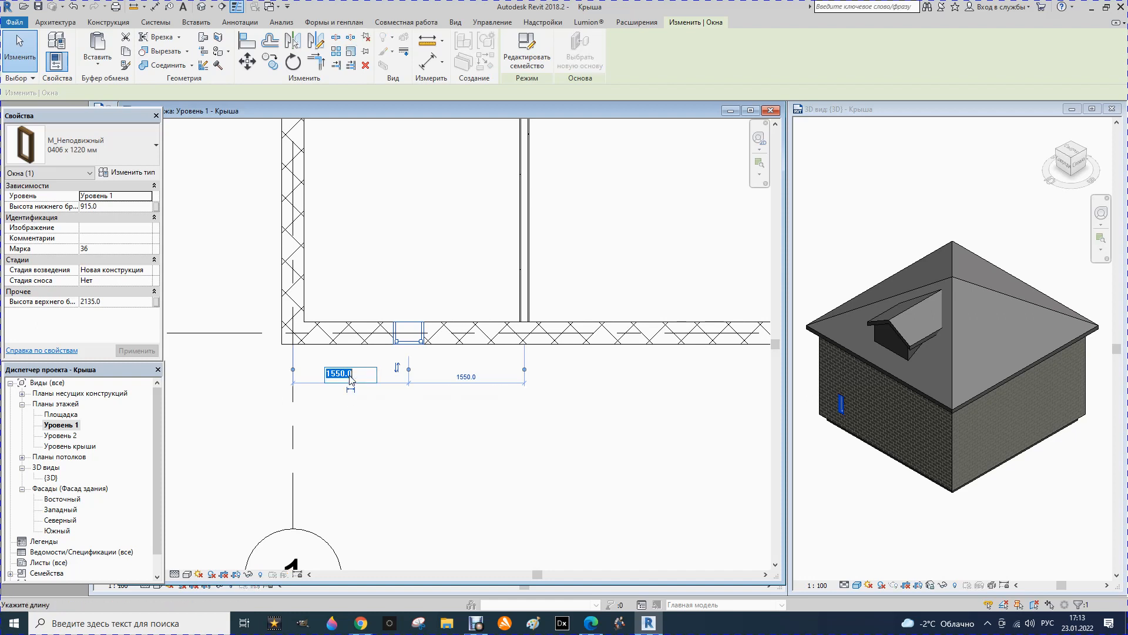
{"action": "type", "text": "100"}
{"action": "key", "text": "Return"}
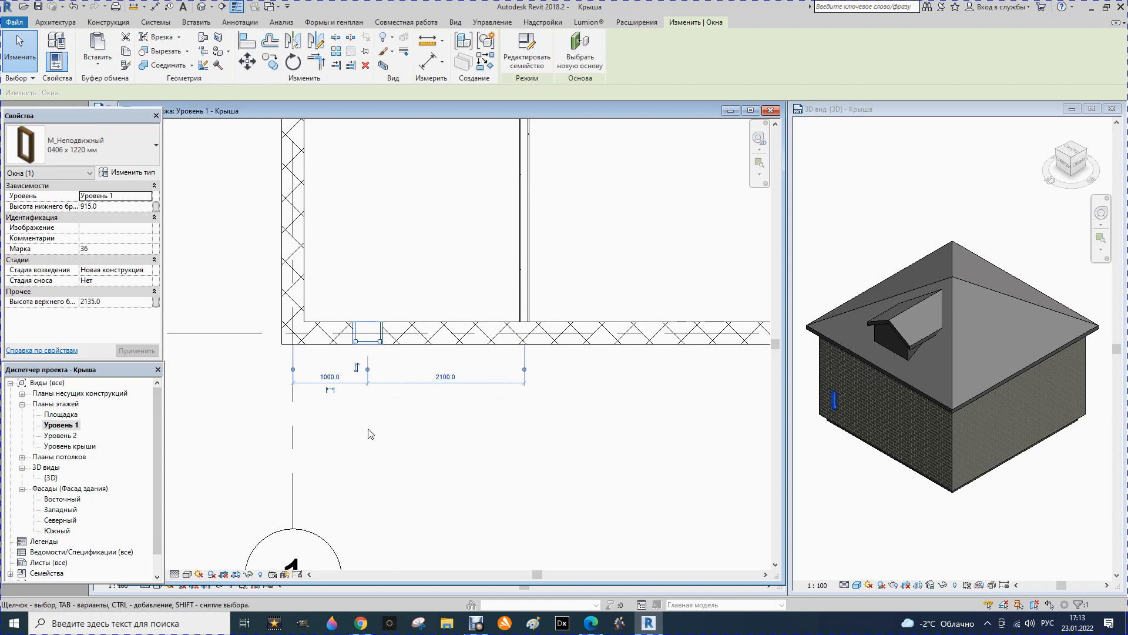
{"action": "left_click", "coordinate": [327, 413]}
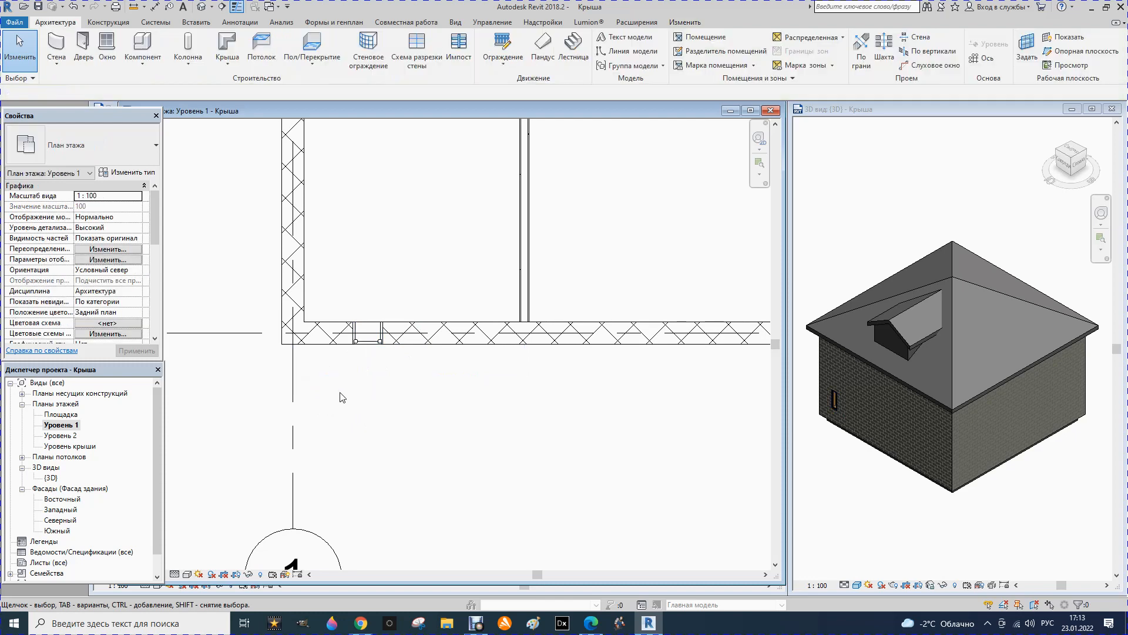
{"action": "left_click", "coordinate": [371, 351]}
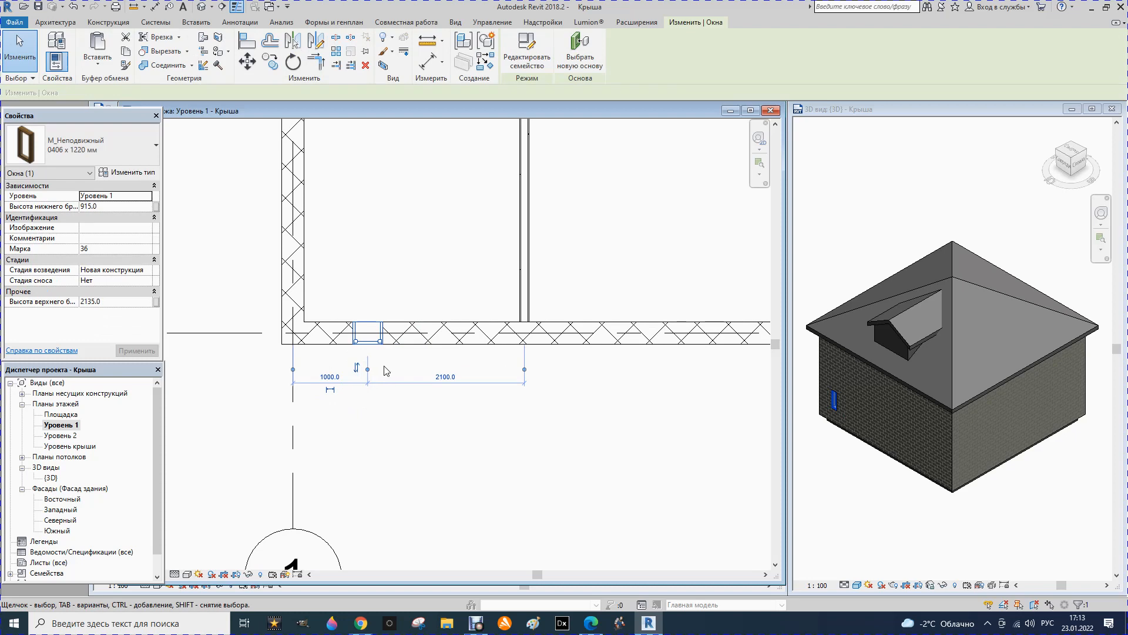
{"action": "left_click", "coordinate": [404, 428]}
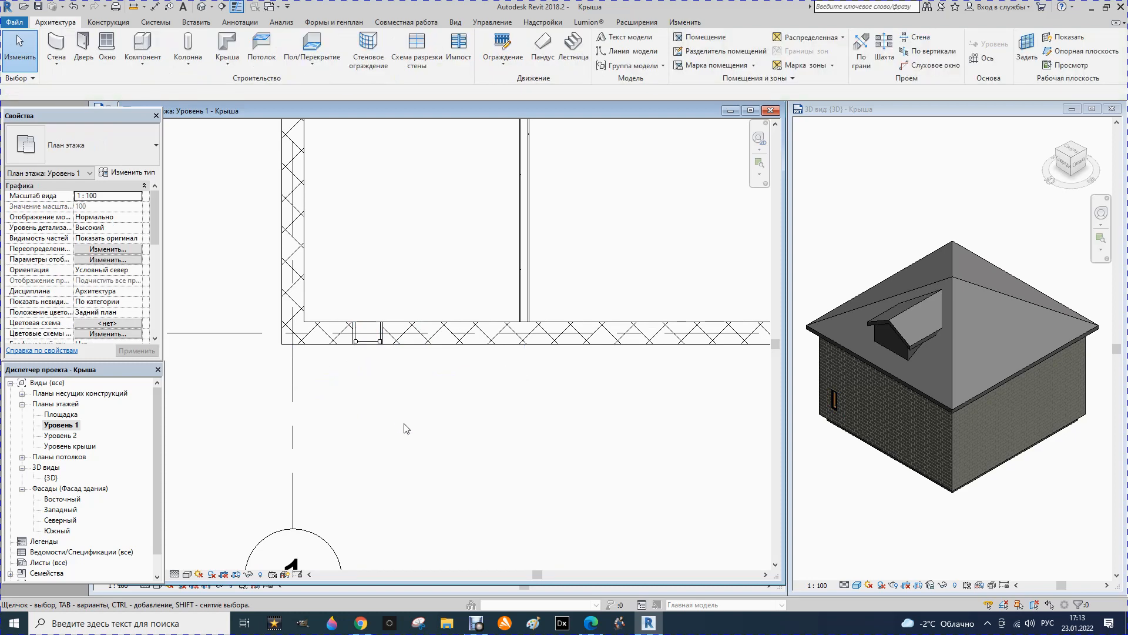
- Duplicate the selected window's type under the name 1000 x 1220 мм 2
{"action": "left_click", "coordinate": [368, 351]}
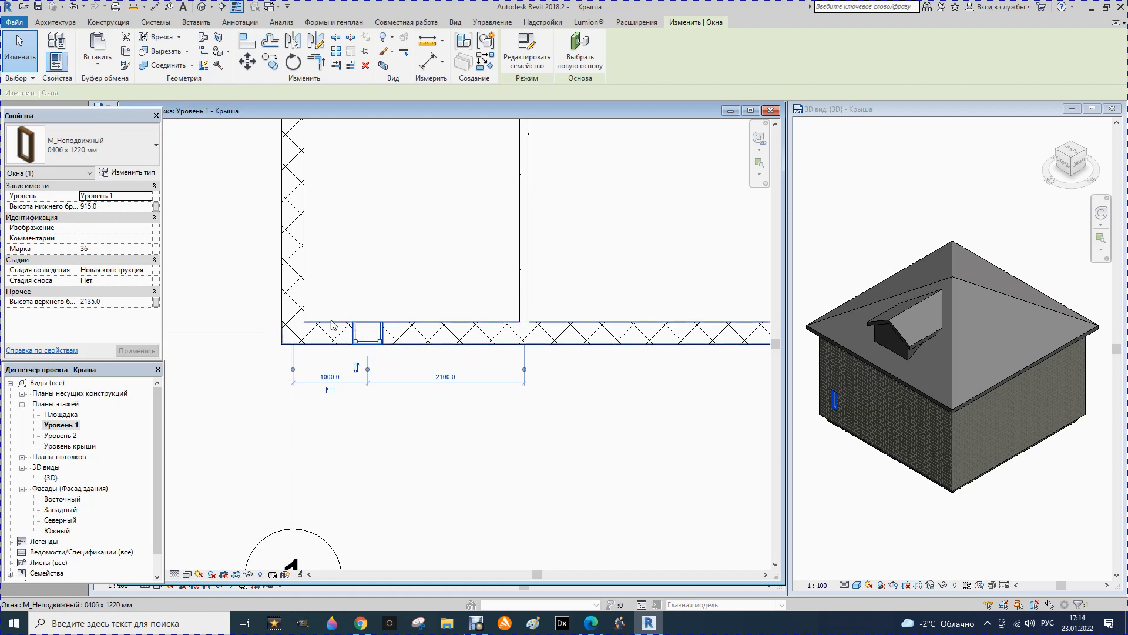
{"action": "left_click", "coordinate": [138, 174]}
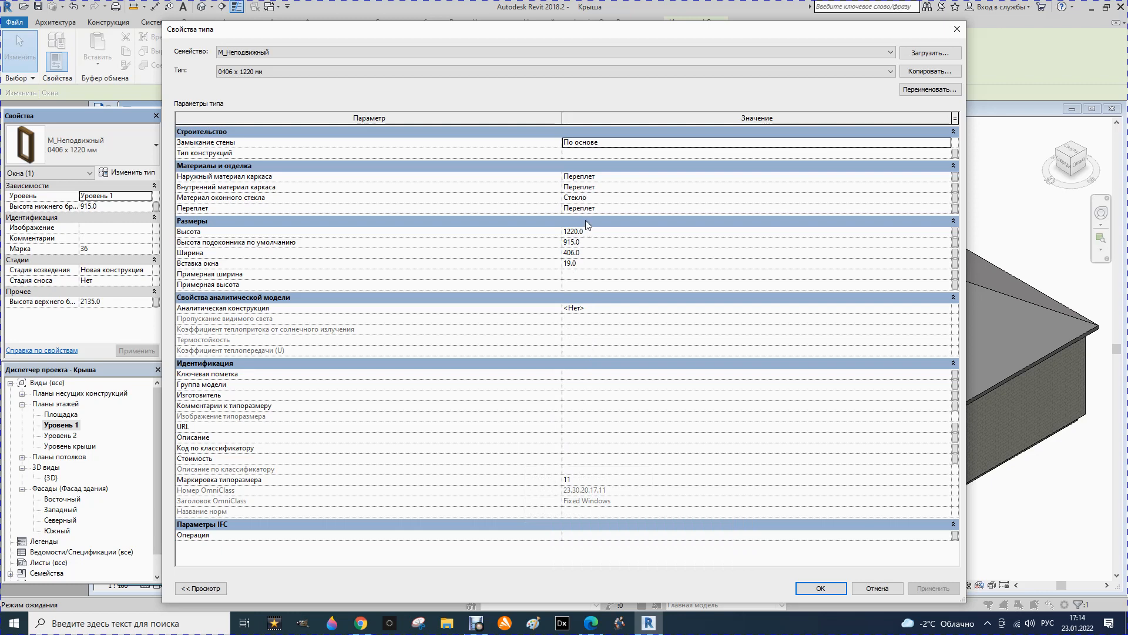
{"action": "left_click", "coordinate": [585, 252]}
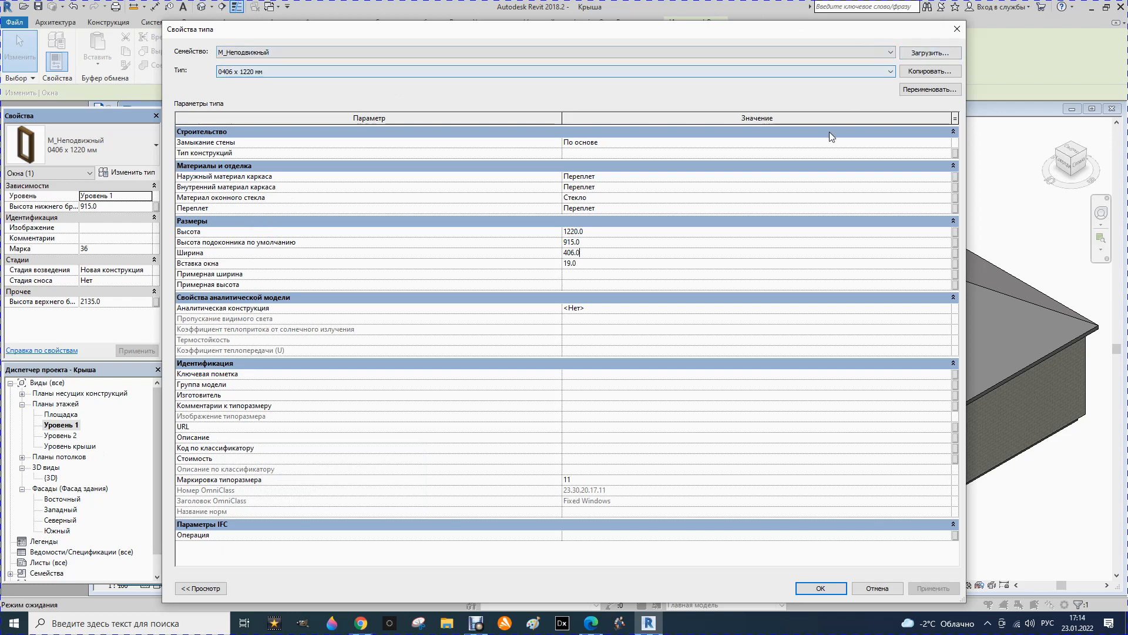
{"action": "left_click", "coordinate": [920, 71]}
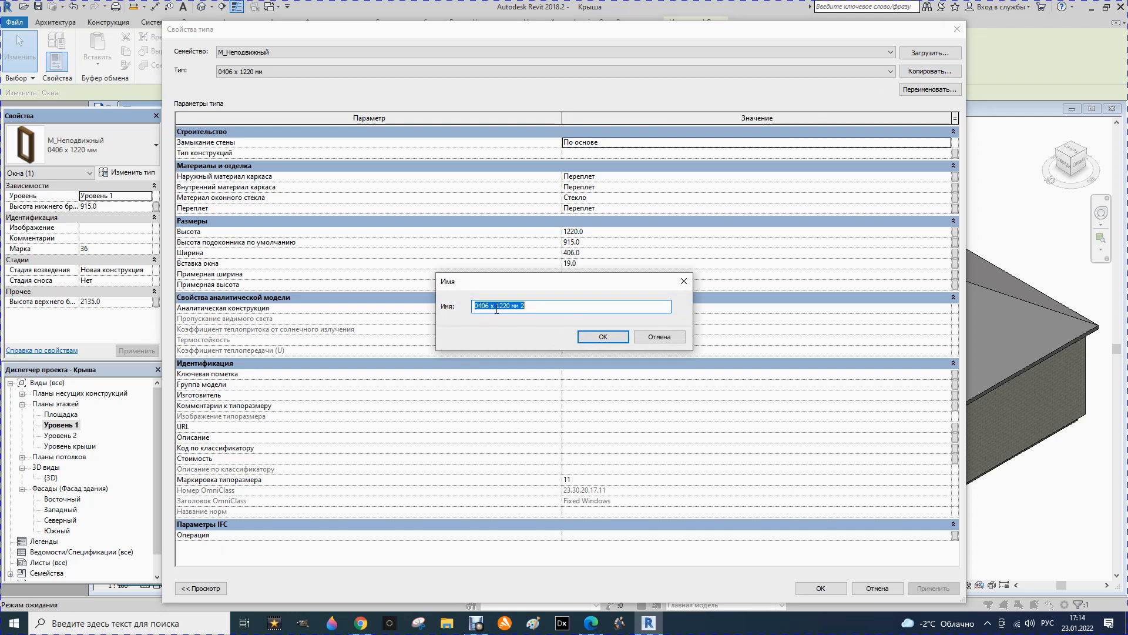
{"action": "left_click_drag", "start_coordinate": [488, 305], "coordinate": [457, 306]}
{"action": "type", "text": "1000"}
{"action": "left_click", "coordinate": [606, 337]}
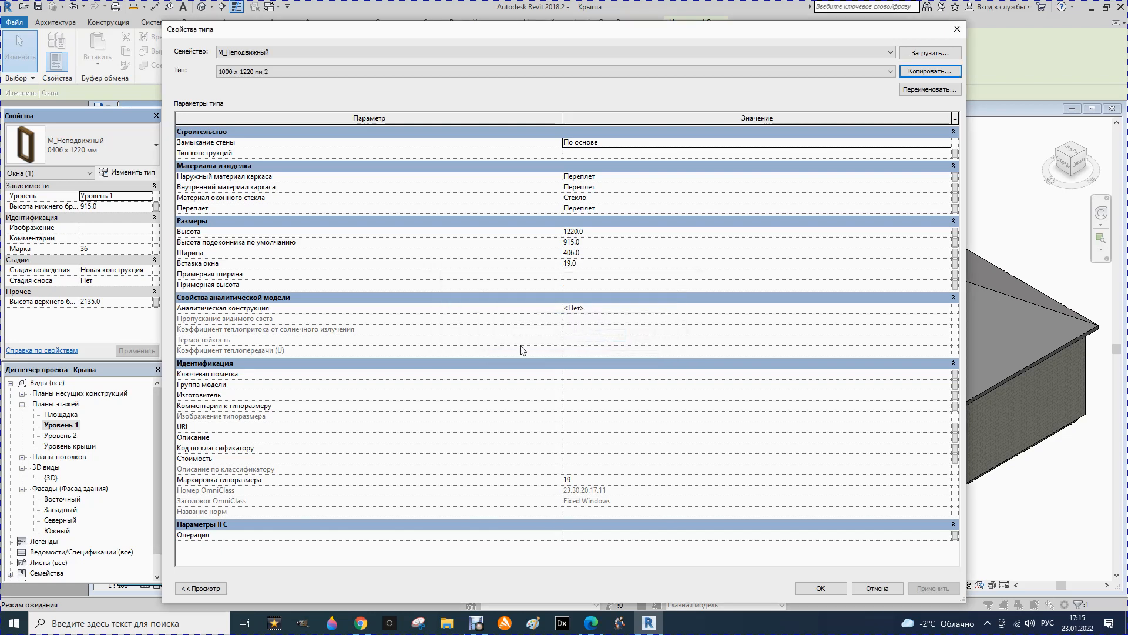
- Set the new window type's width to 1000 mm and apply it to the window
{"action": "left_click", "coordinate": [593, 257]}
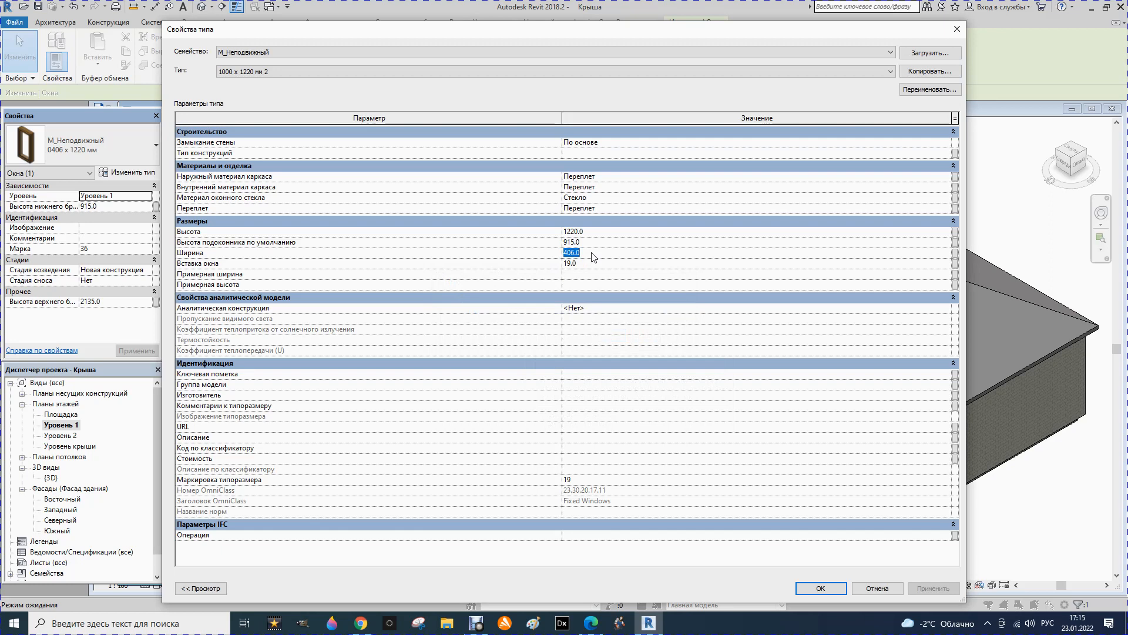
{"action": "type", "text": "1000"}
{"action": "left_click", "coordinate": [826, 592]}
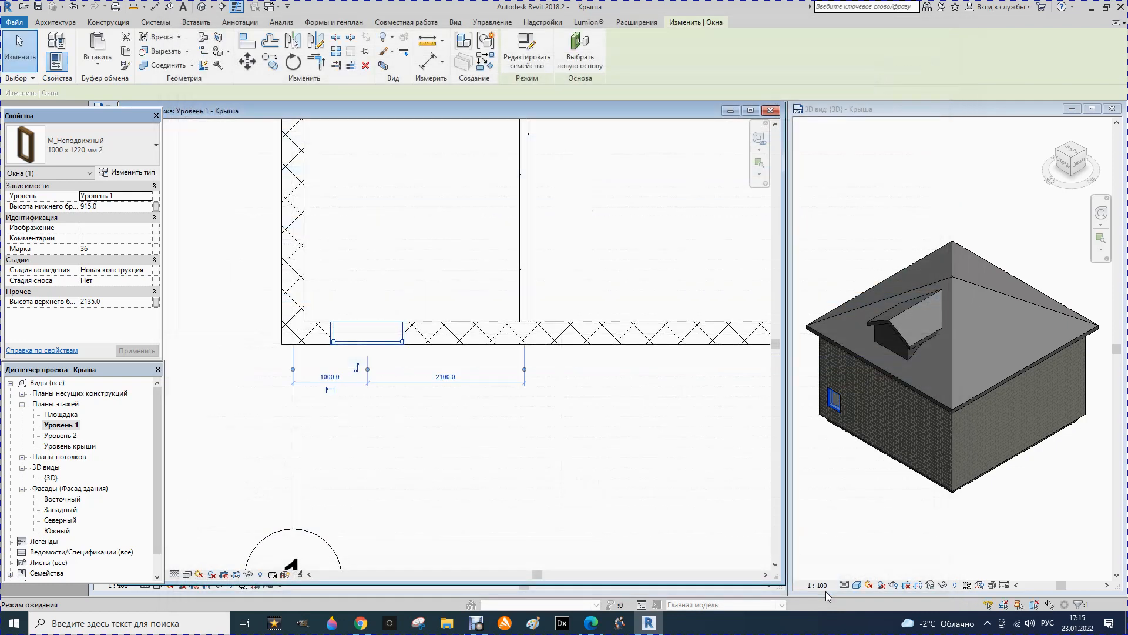
{"action": "left_click", "coordinate": [478, 442]}
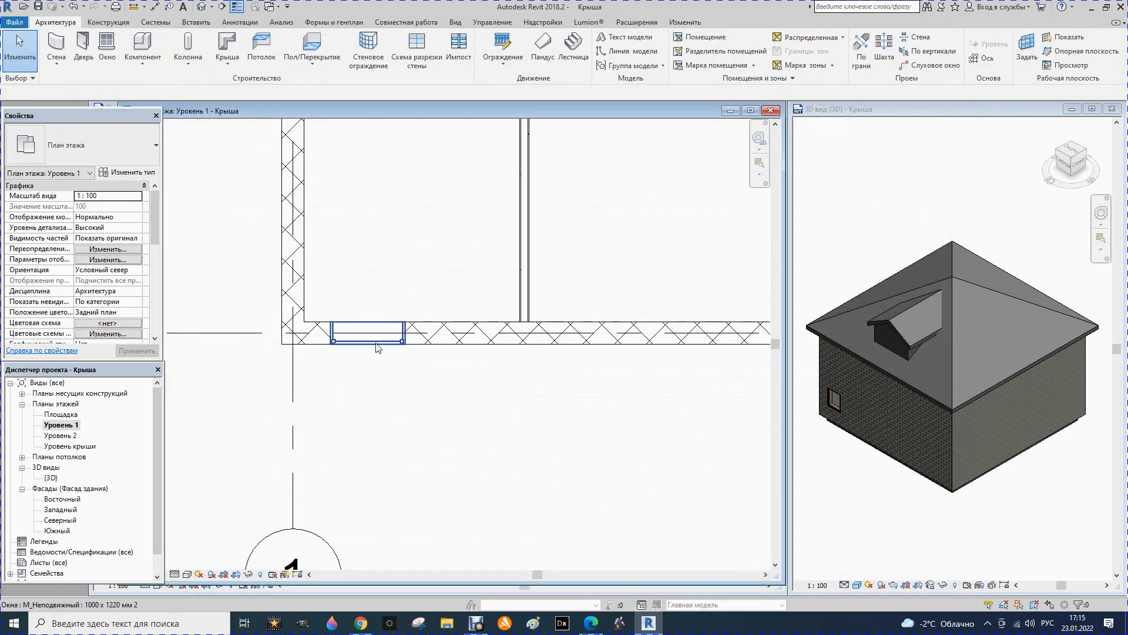
{"action": "left_click", "coordinate": [377, 347]}
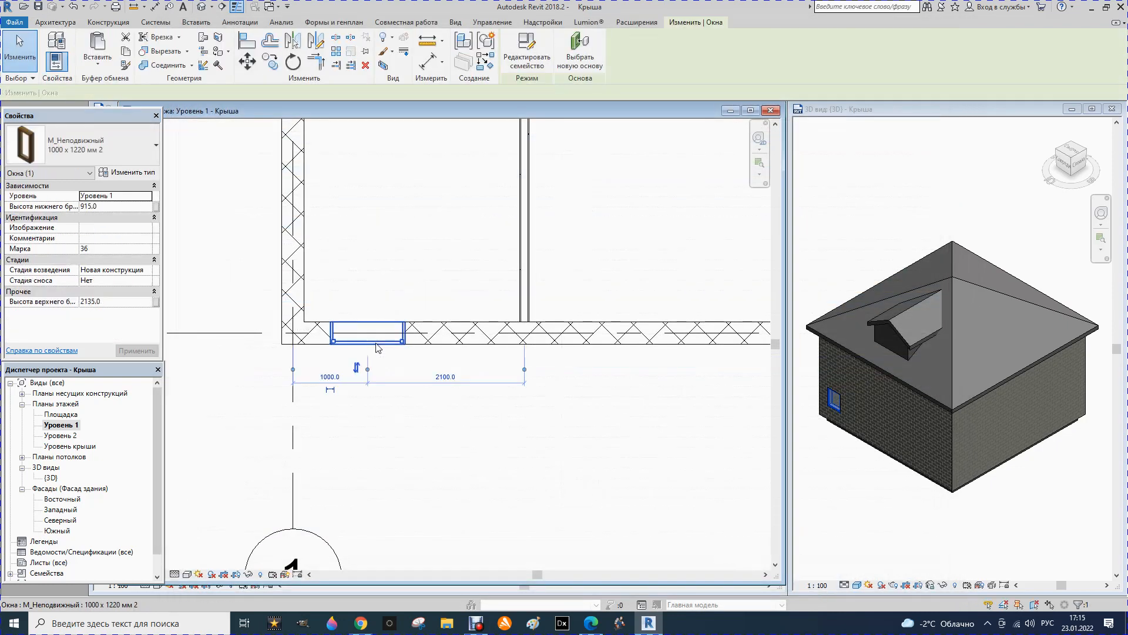
{"action": "left_click", "coordinate": [383, 417]}
{"action": "scroll", "coordinate": [411, 324], "scroll_direction": "down", "scroll_amount": 1}
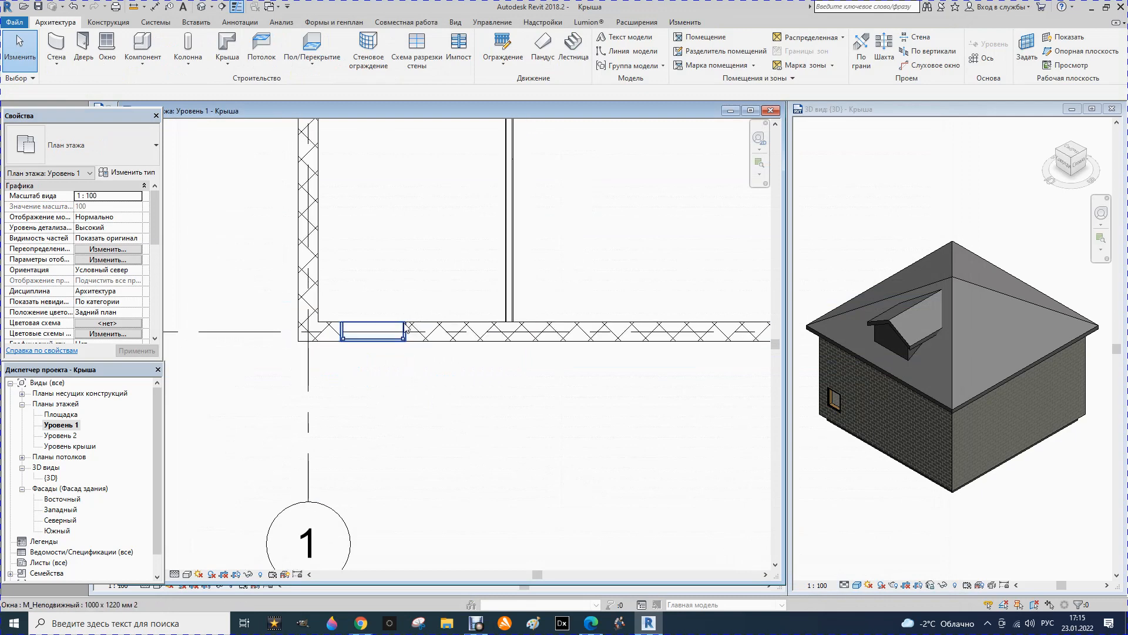
- Place a second window of type 0406 x 1220 мм in the axis А wall between the 1000 mm window and the partition
{"action": "left_click", "coordinate": [107, 47]}
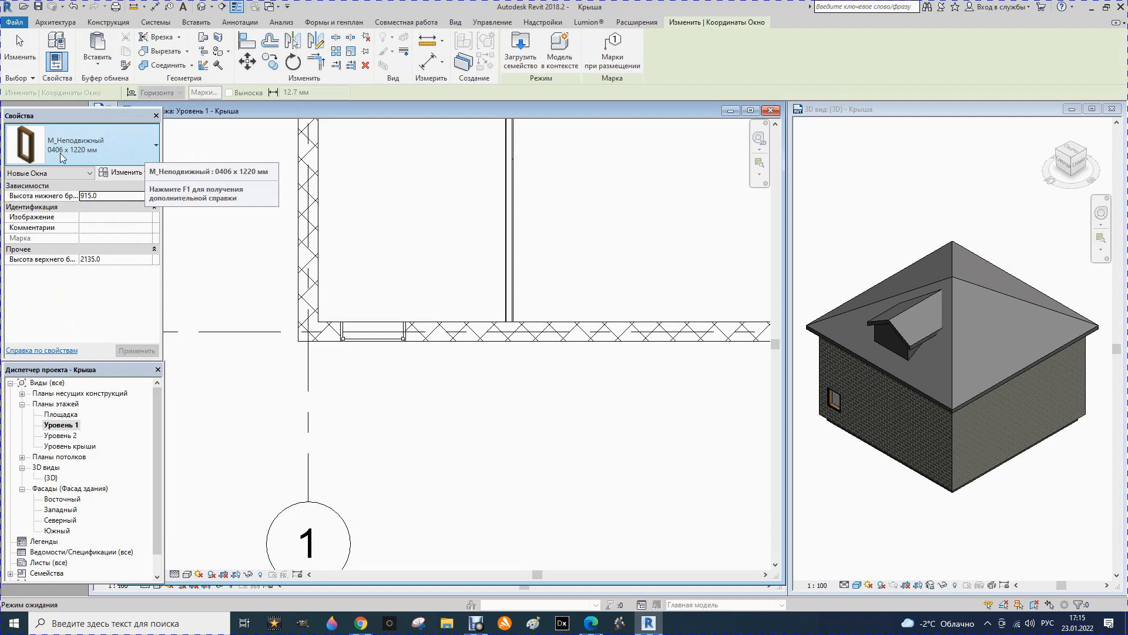
{"action": "left_click", "coordinate": [446, 334]}
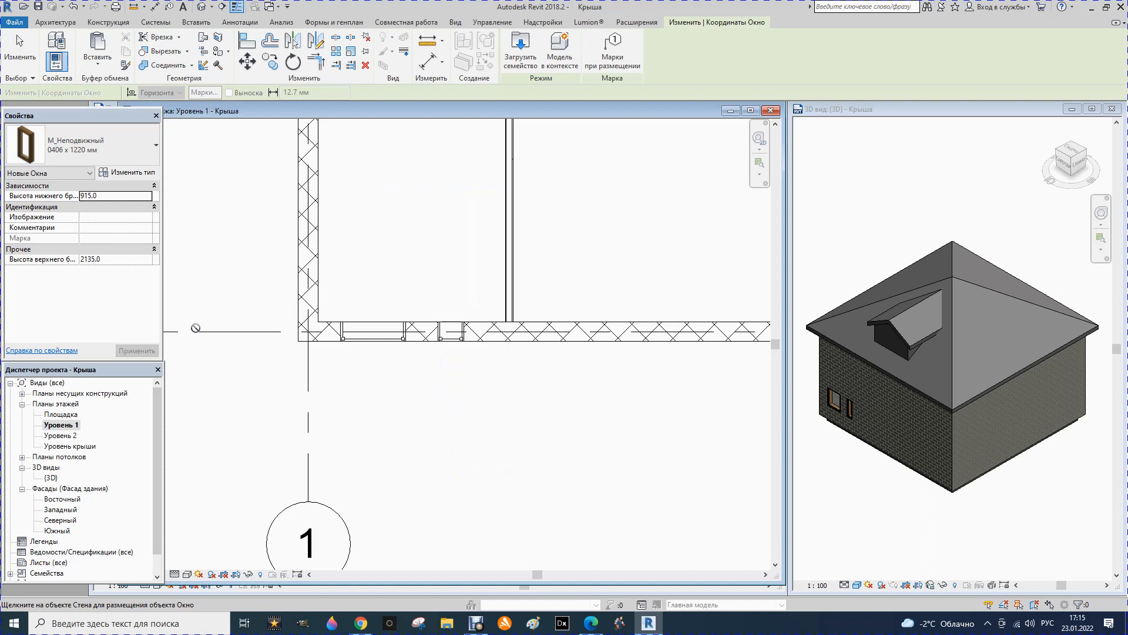
{"action": "left_click", "coordinate": [130, 174]}
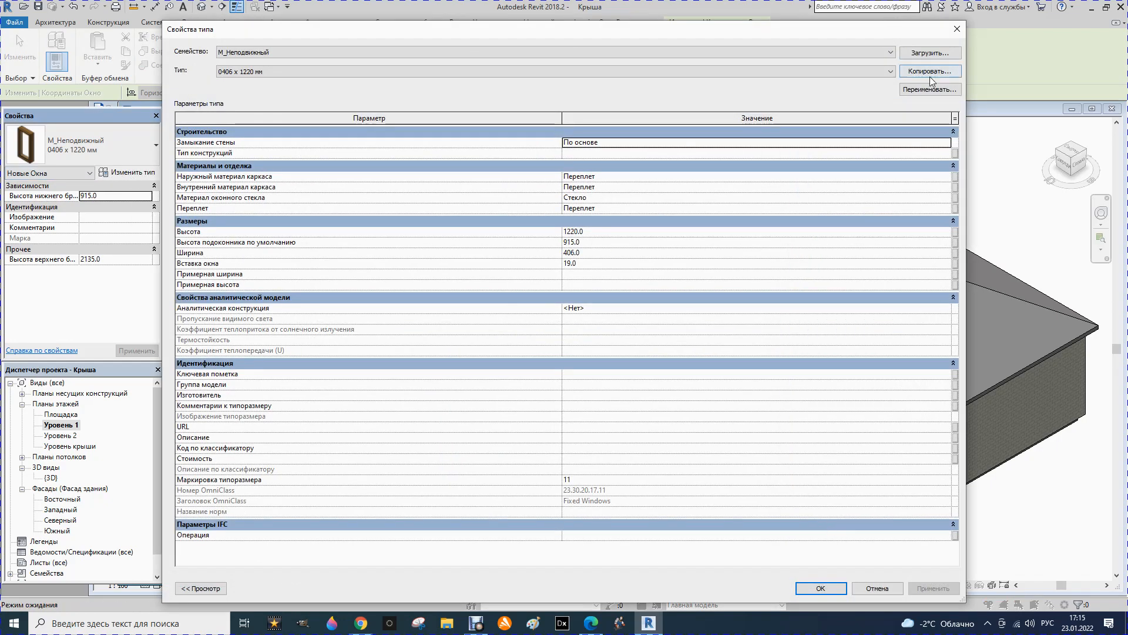
{"action": "left_click", "coordinate": [821, 588]}
{"action": "scroll", "coordinate": [317, 363], "scroll_direction": "down", "scroll_amount": 5}
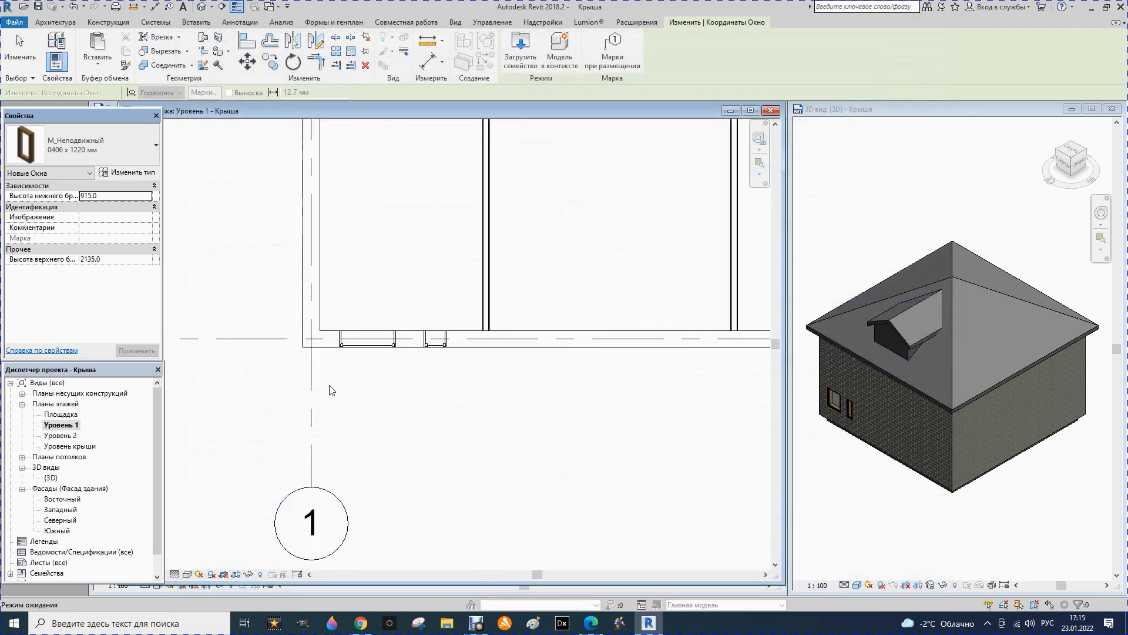
{"action": "scroll", "coordinate": [317, 364], "scroll_direction": "down", "scroll_amount": 1}
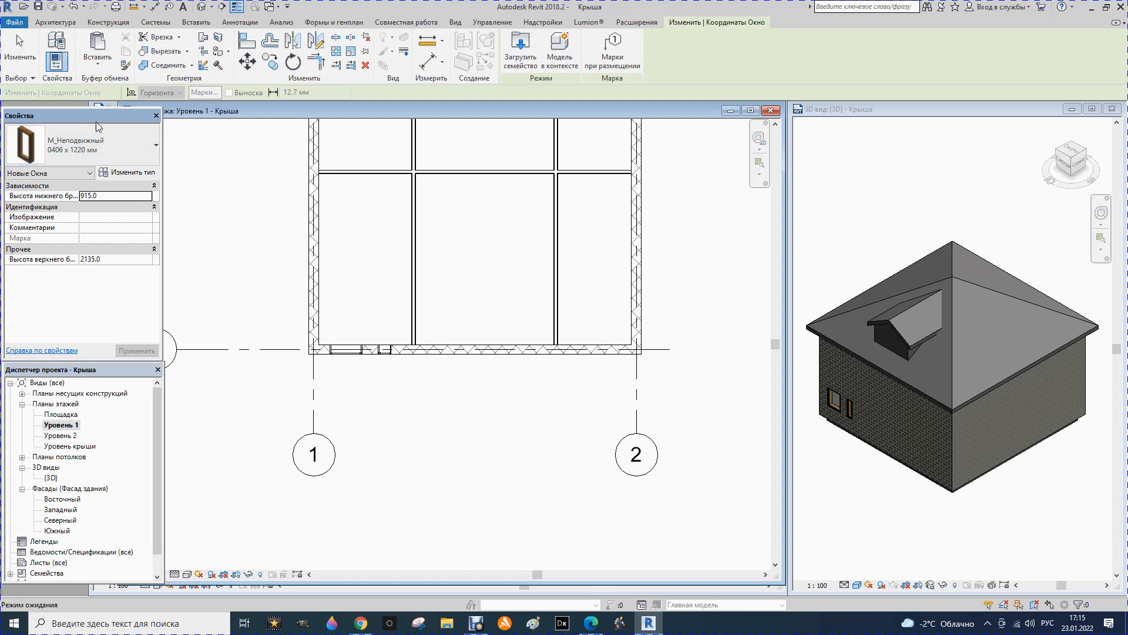
{"action": "left_click", "coordinate": [53, 23]}
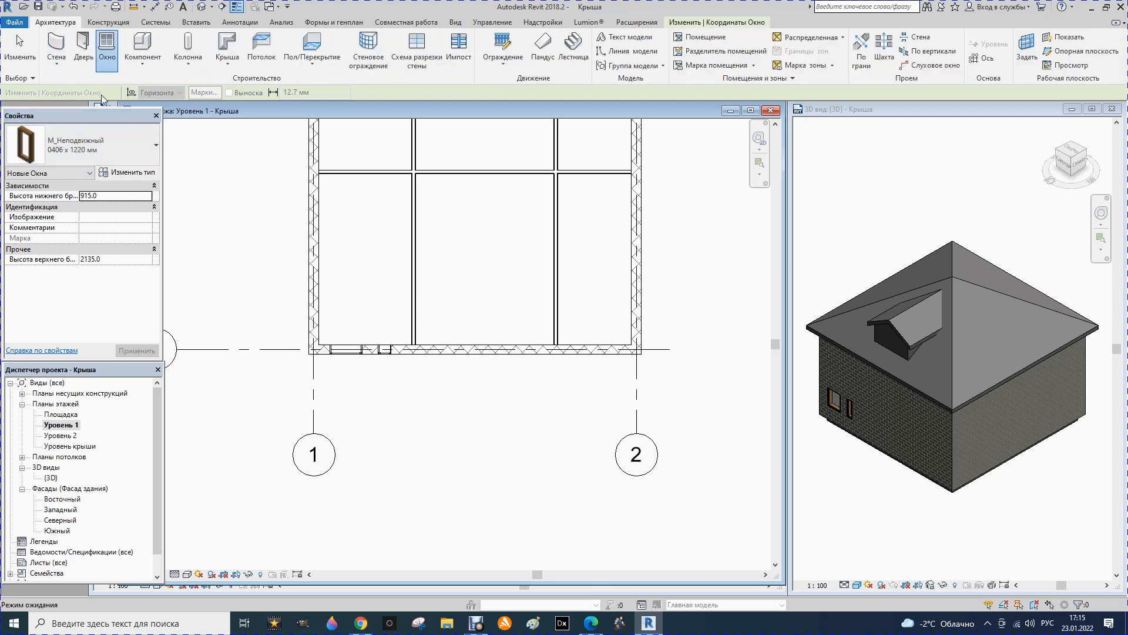
{"action": "key", "text": "Escape"}
{"action": "key", "text": "Escape"}
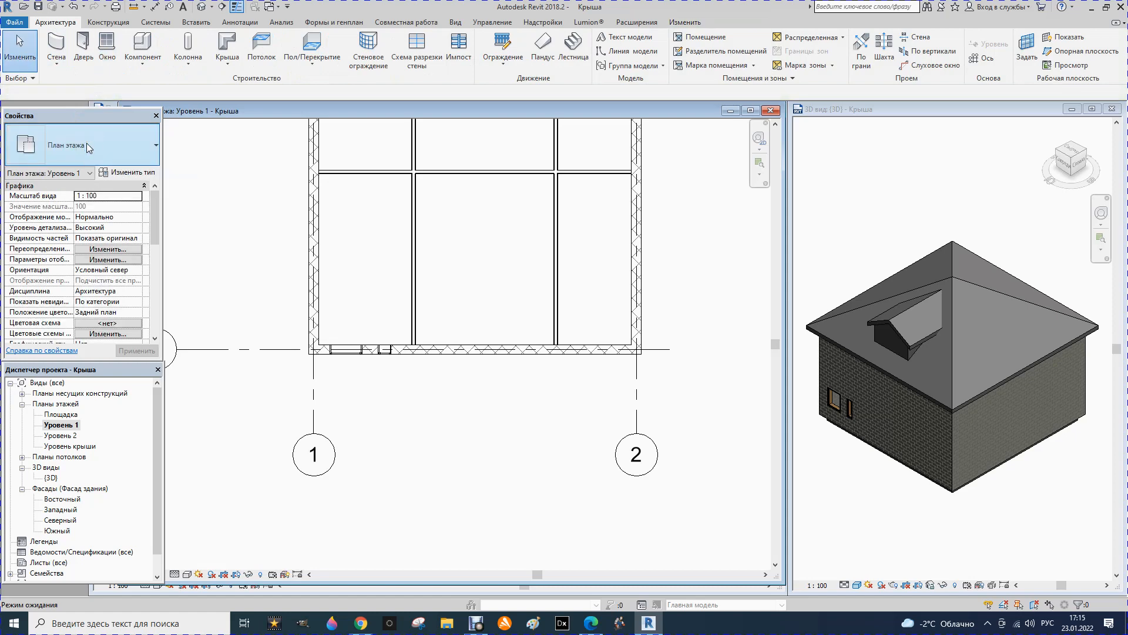
- Start placing a window and open the Libraries folder to load a window family
{"action": "left_click", "coordinate": [106, 56]}
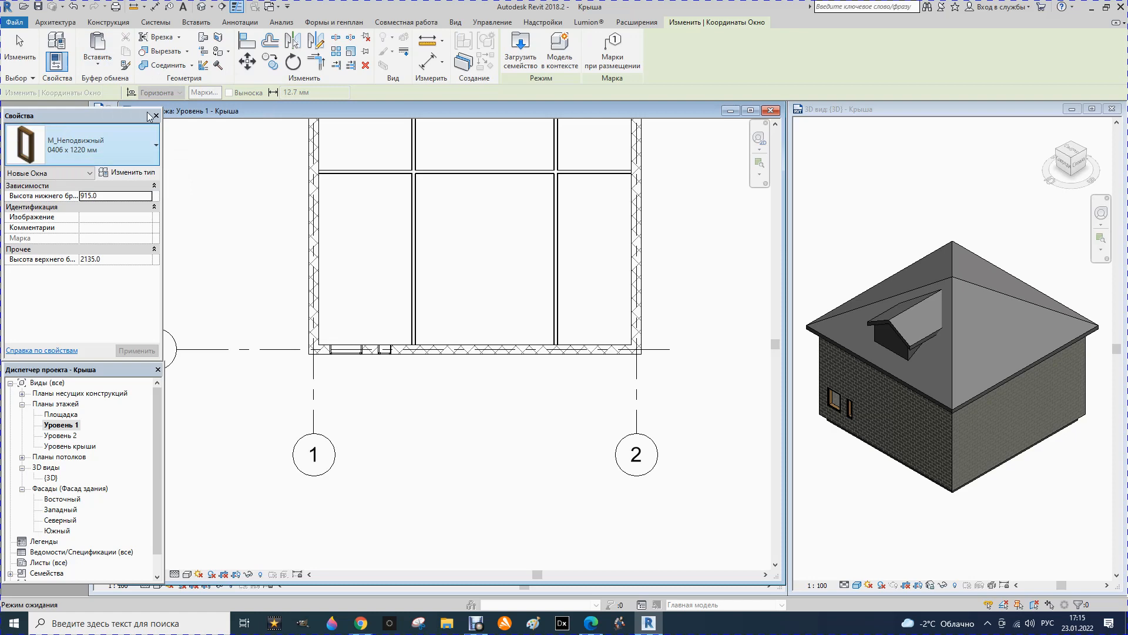
{"action": "left_click", "coordinate": [521, 57]}
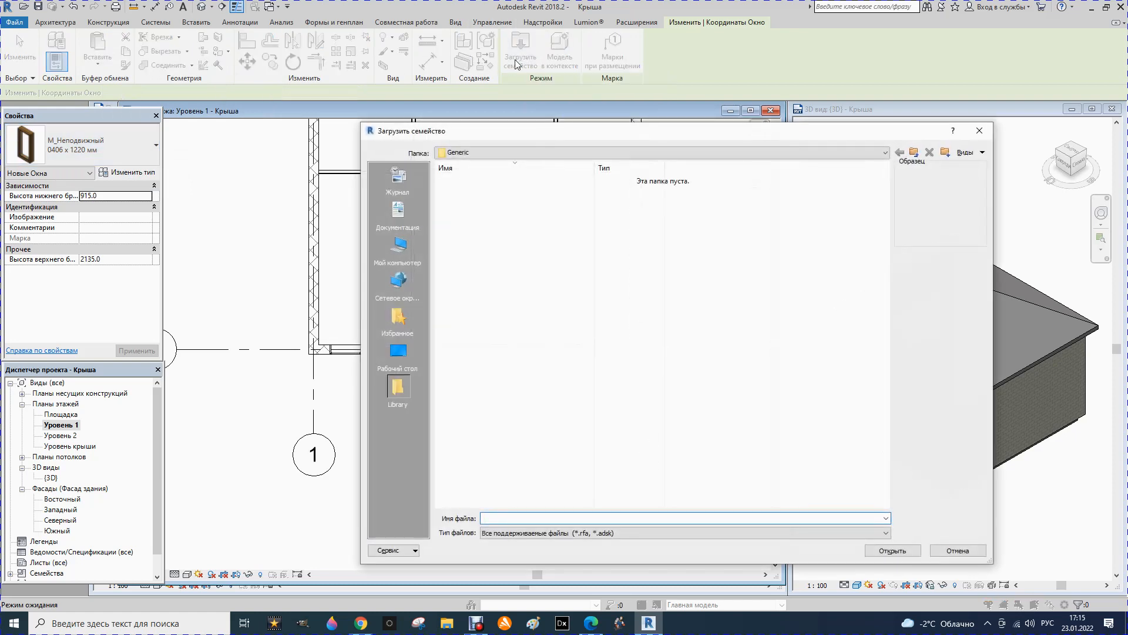
{"action": "left_click", "coordinate": [885, 153]}
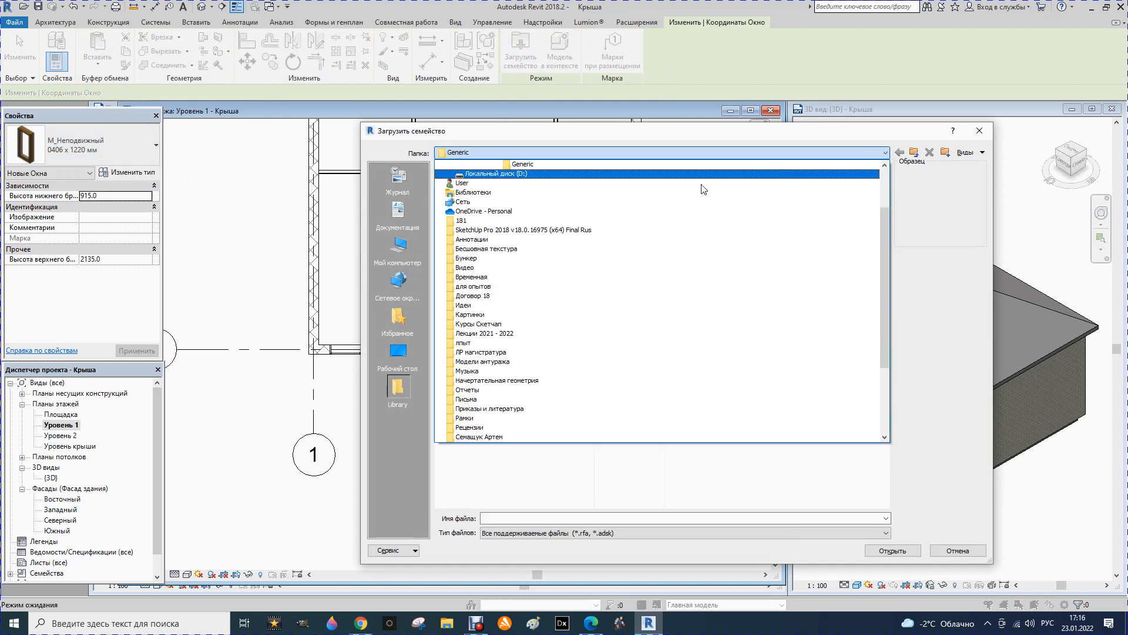
{"action": "scroll", "coordinate": [537, 233], "scroll_direction": "up", "scroll_amount": 1}
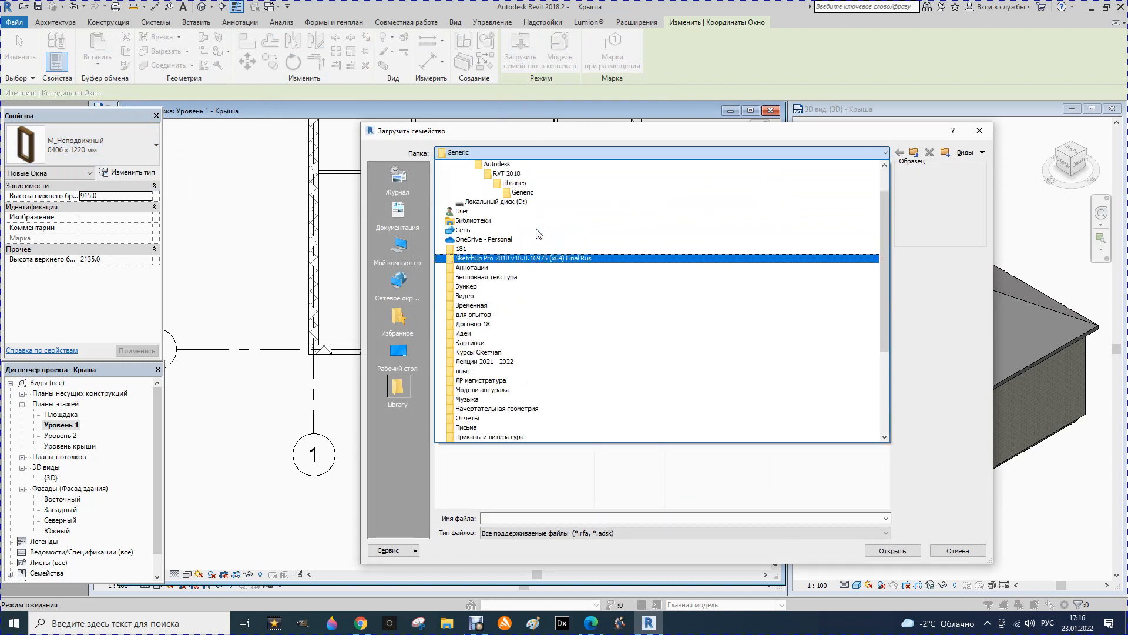
{"action": "left_click", "coordinate": [512, 184]}
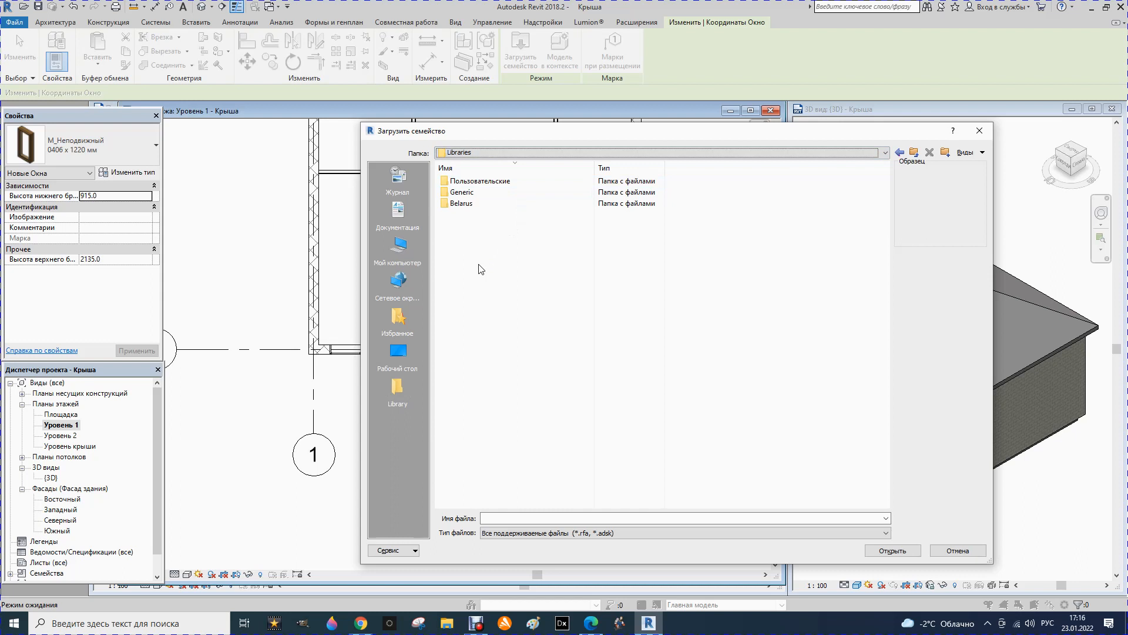
- Look through the Окна folder of the Пользовательские library and return to Libraries
{"action": "double_click", "coordinate": [445, 181]}
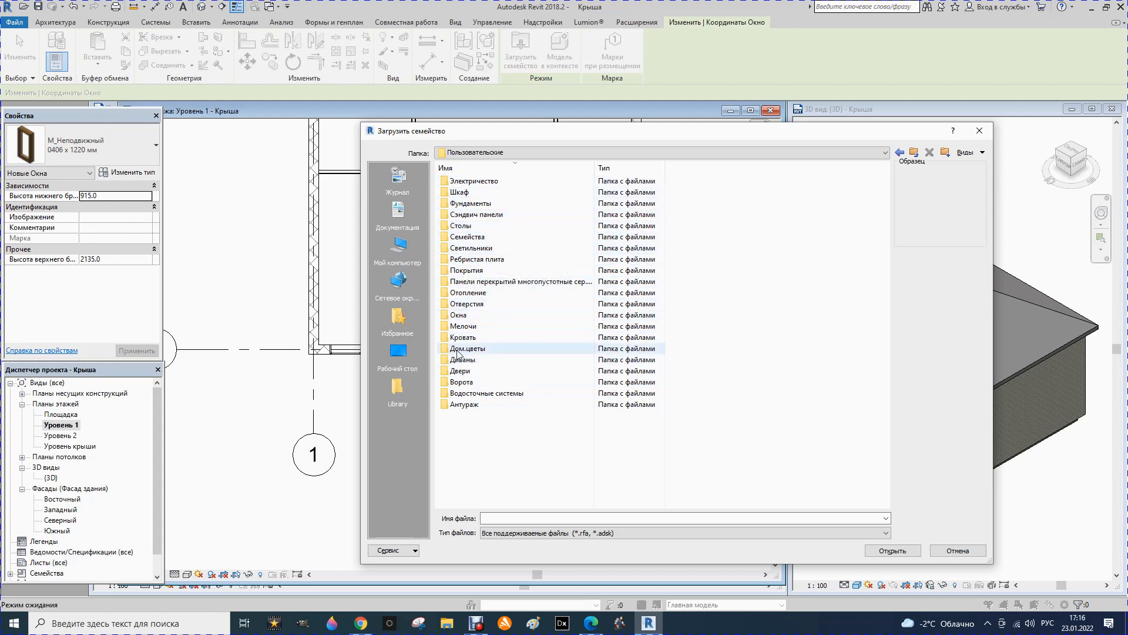
{"action": "double_click", "coordinate": [456, 315]}
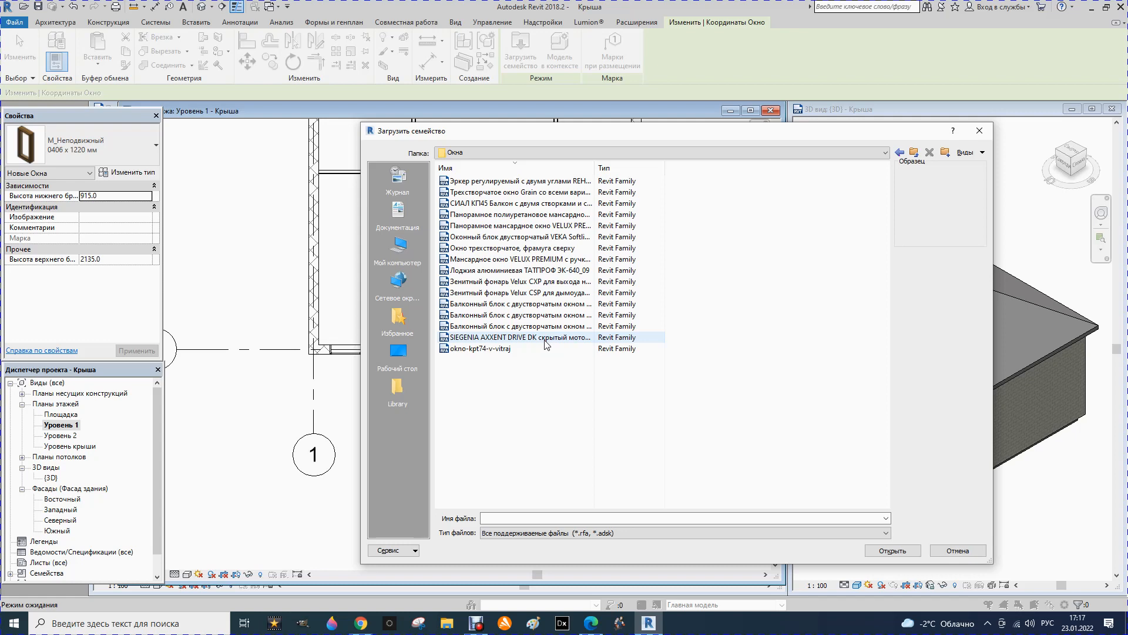
{"action": "left_click", "coordinate": [899, 153]}
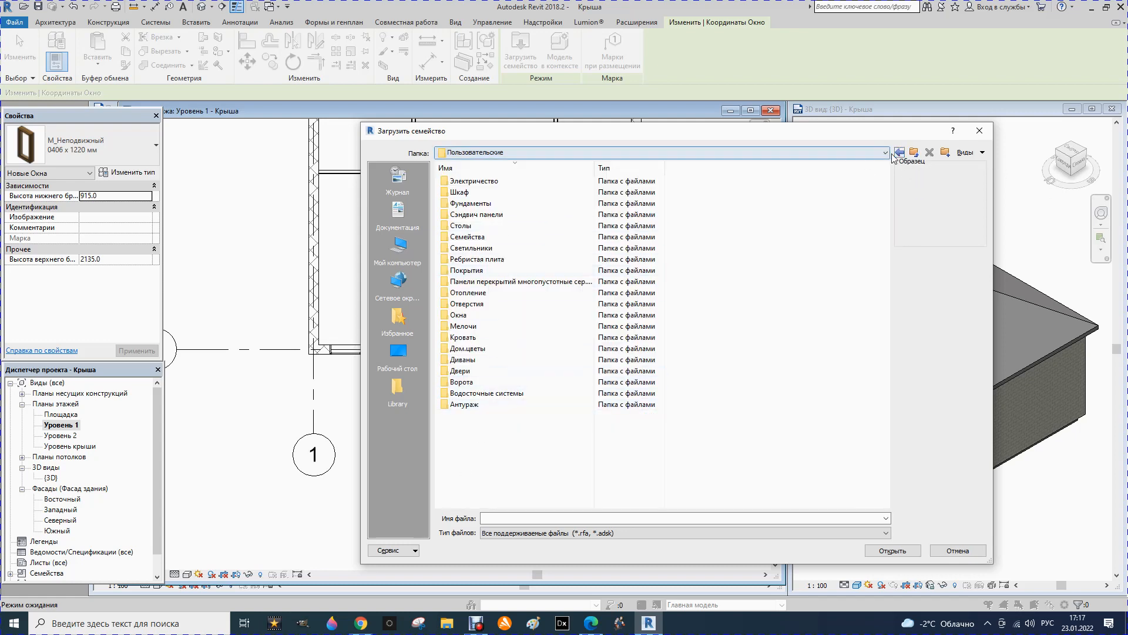
{"action": "left_click", "coordinate": [900, 153]}
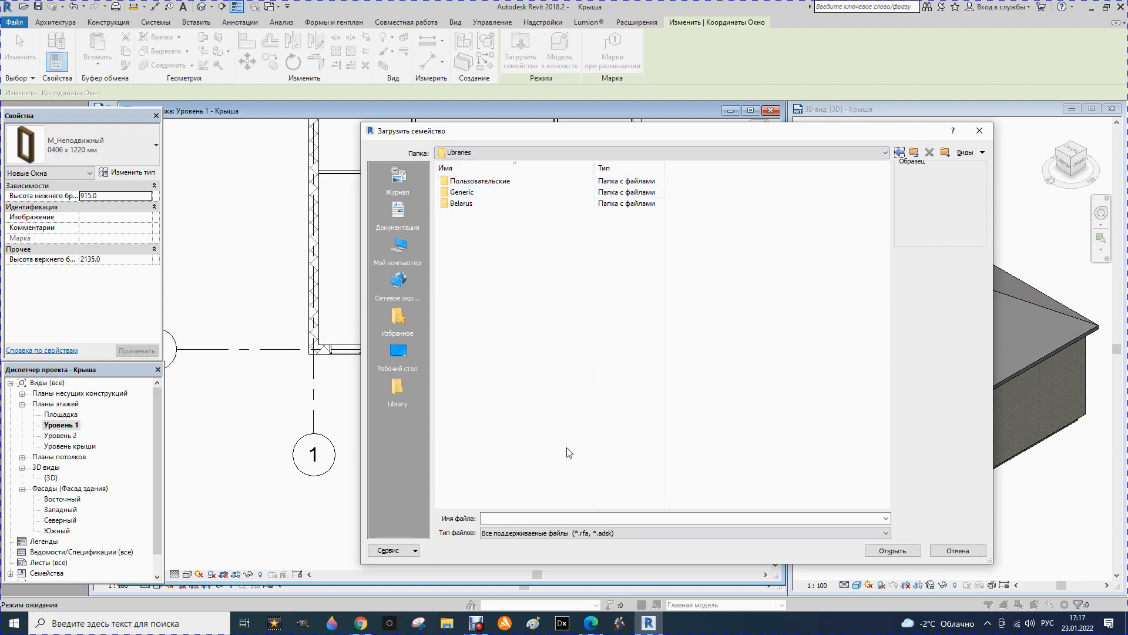
- Load the window family Окно распашное 3x3 с подрезкой from the Окна folder of the Belarus library
{"action": "double_click", "coordinate": [460, 203]}
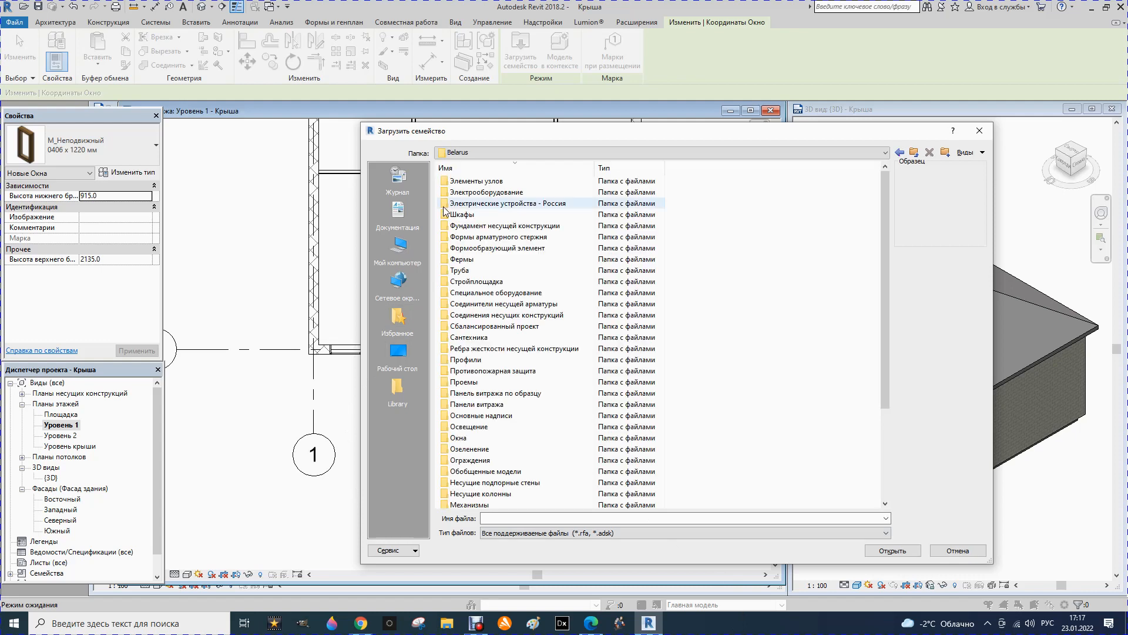
{"action": "scroll", "coordinate": [461, 259], "scroll_direction": "down", "scroll_amount": 2}
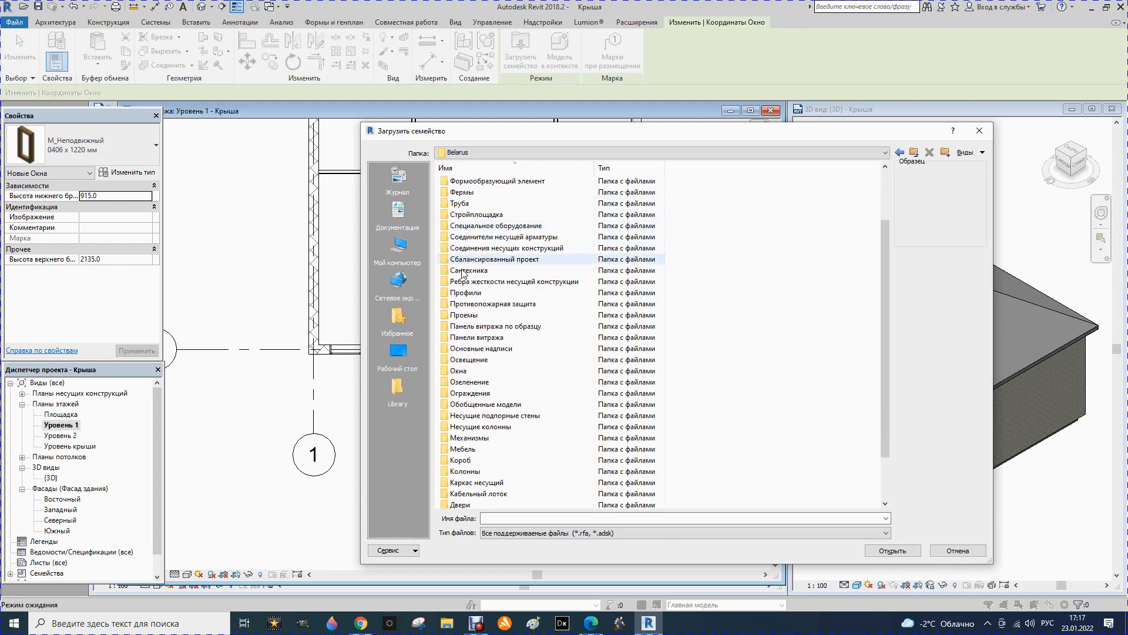
{"action": "double_click", "coordinate": [455, 371]}
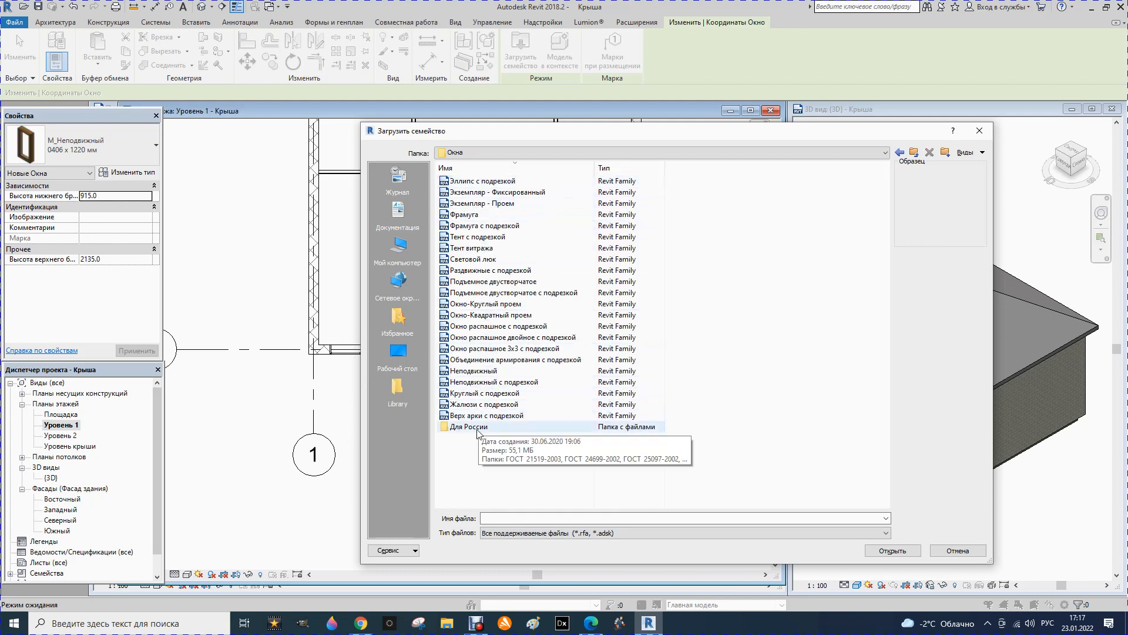
{"action": "left_click", "coordinate": [480, 351]}
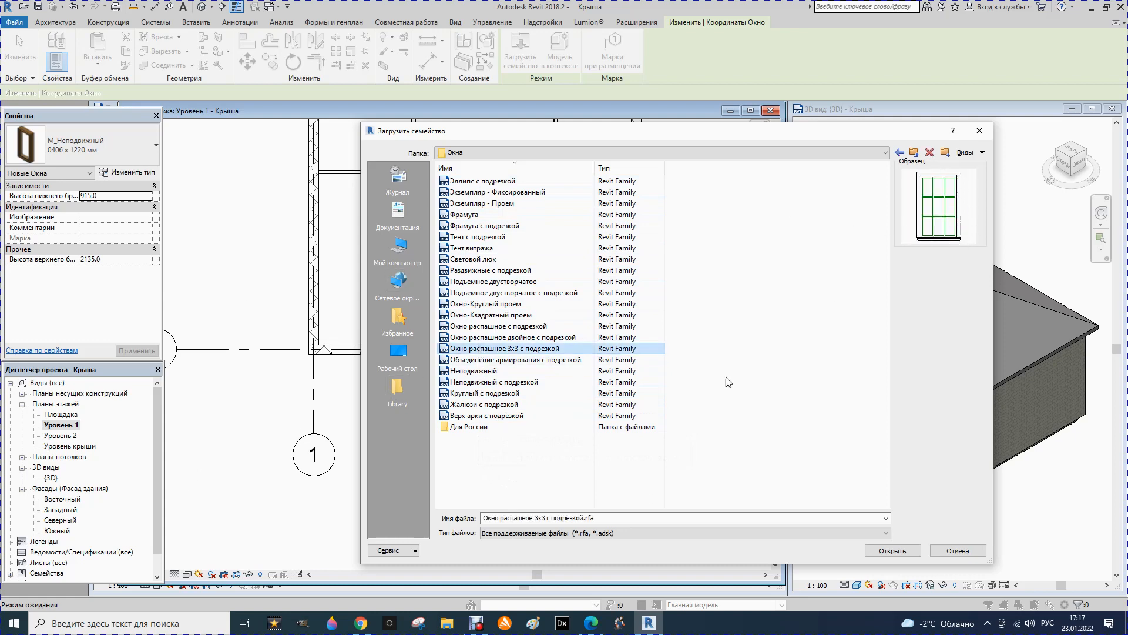
{"action": "left_click", "coordinate": [890, 552]}
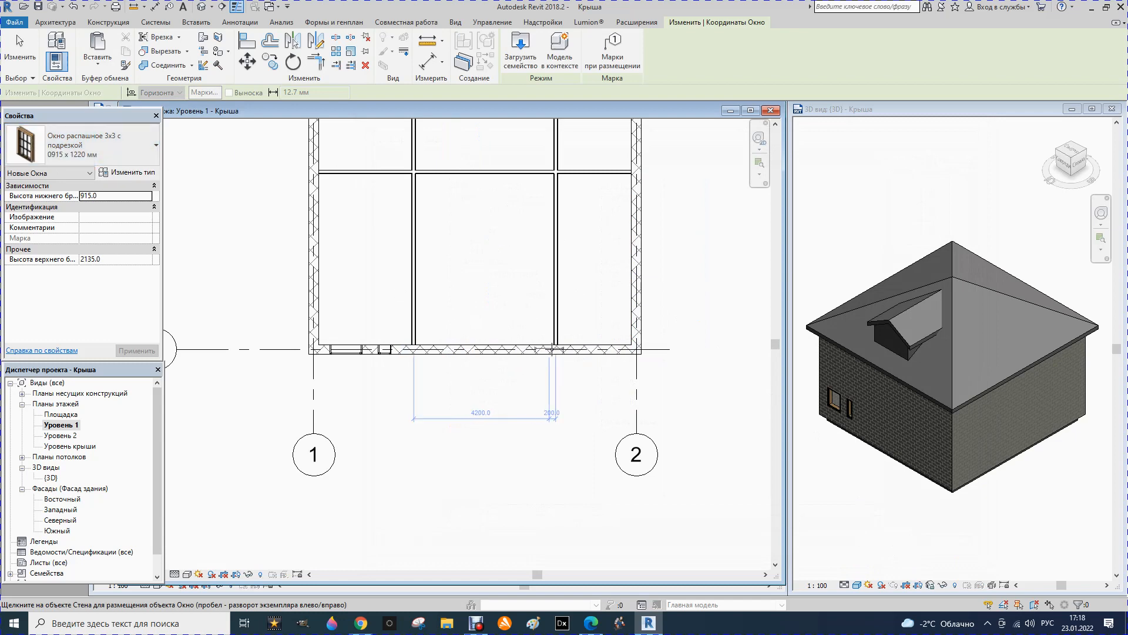
- Place one 0915 x 1220 мм window in the axis А wall, midway between the partition and axis 2, and three in the axis 2 wall
{"action": "left_click", "coordinate": [594, 353]}
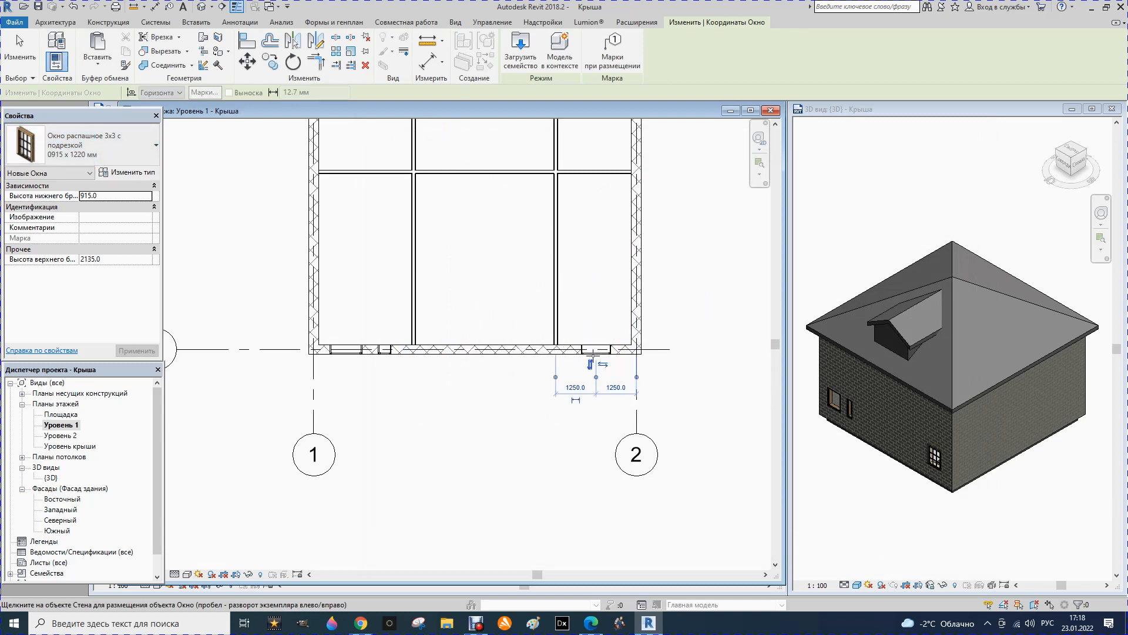
{"action": "left_click", "coordinate": [637, 301]}
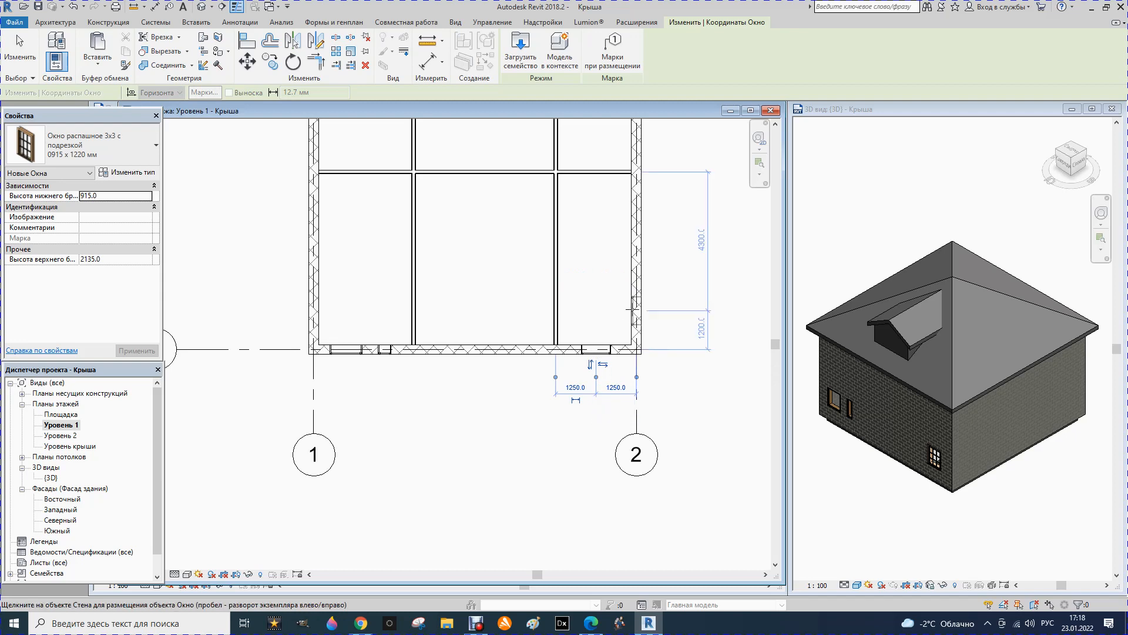
{"action": "left_click", "coordinate": [637, 204]}
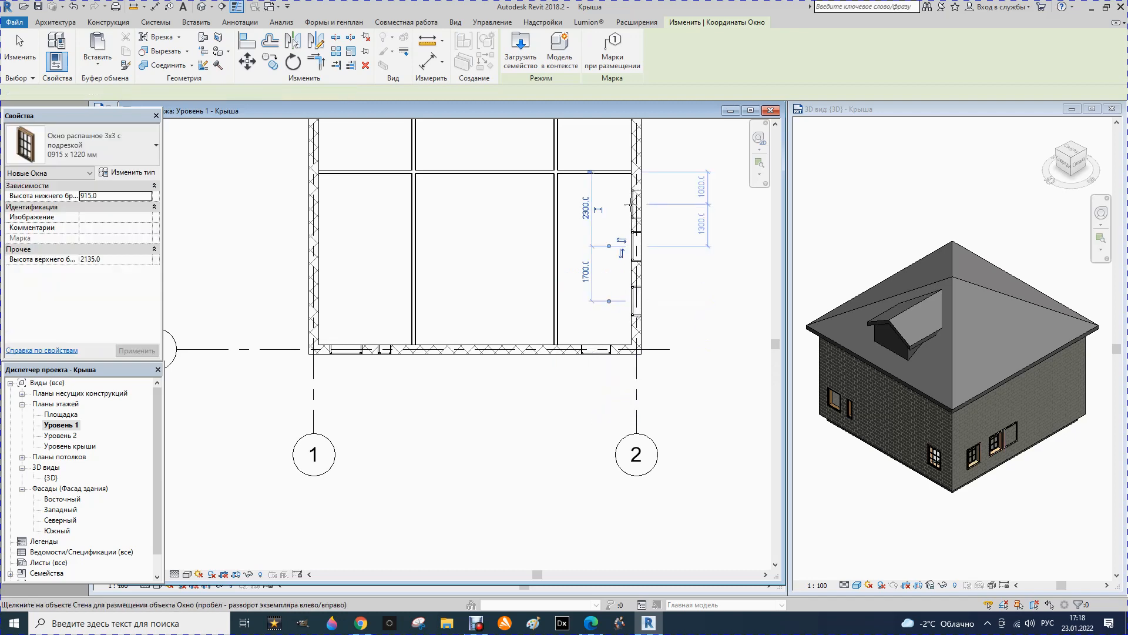
{"action": "key", "text": "Escape"}
{"action": "key", "text": "Escape"}
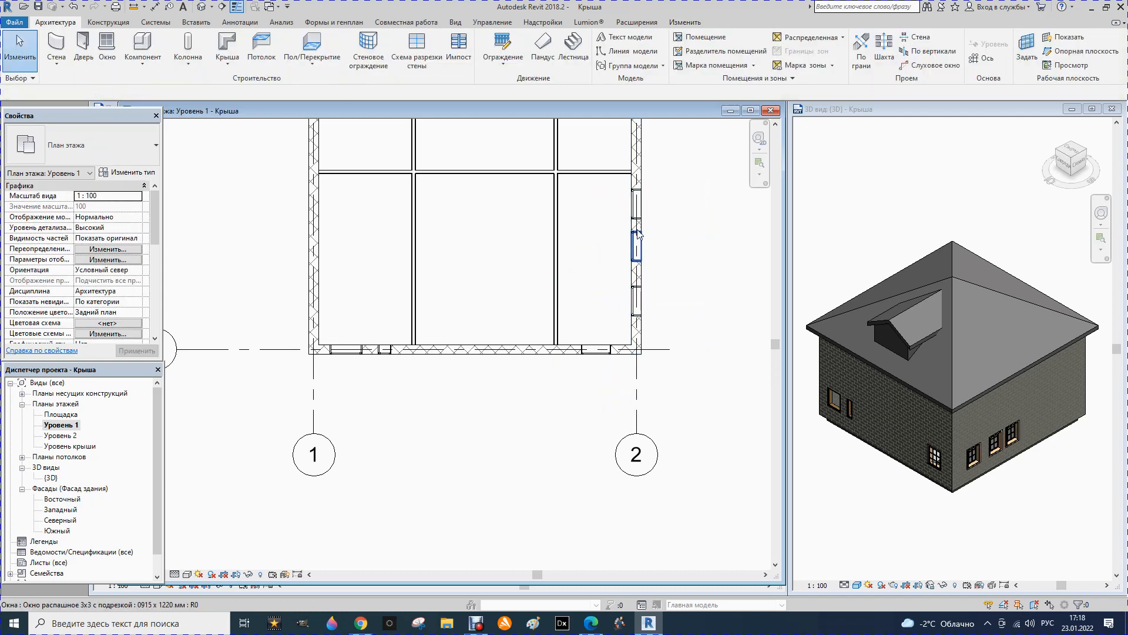
- Check the position dimensions of each of the three windows in the axis 2 wall
{"action": "left_click", "coordinate": [635, 209]}
{"action": "left_click", "coordinate": [617, 198]}
{"action": "left_click", "coordinate": [635, 203]}
{"action": "left_click", "coordinate": [617, 199]}
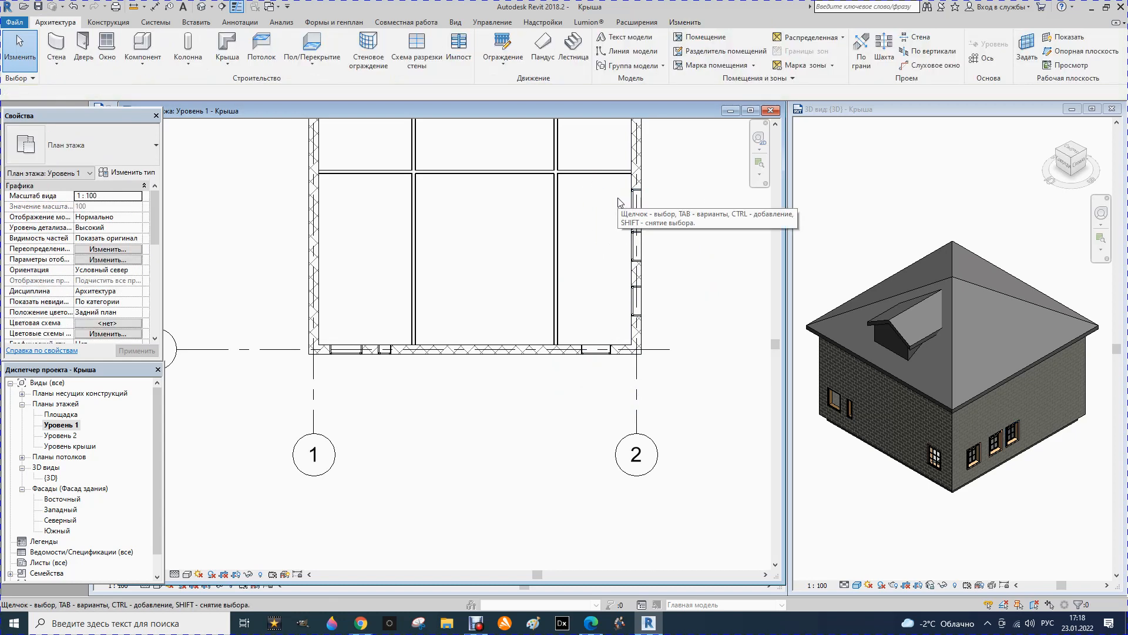
{"action": "left_click", "coordinate": [634, 205]}
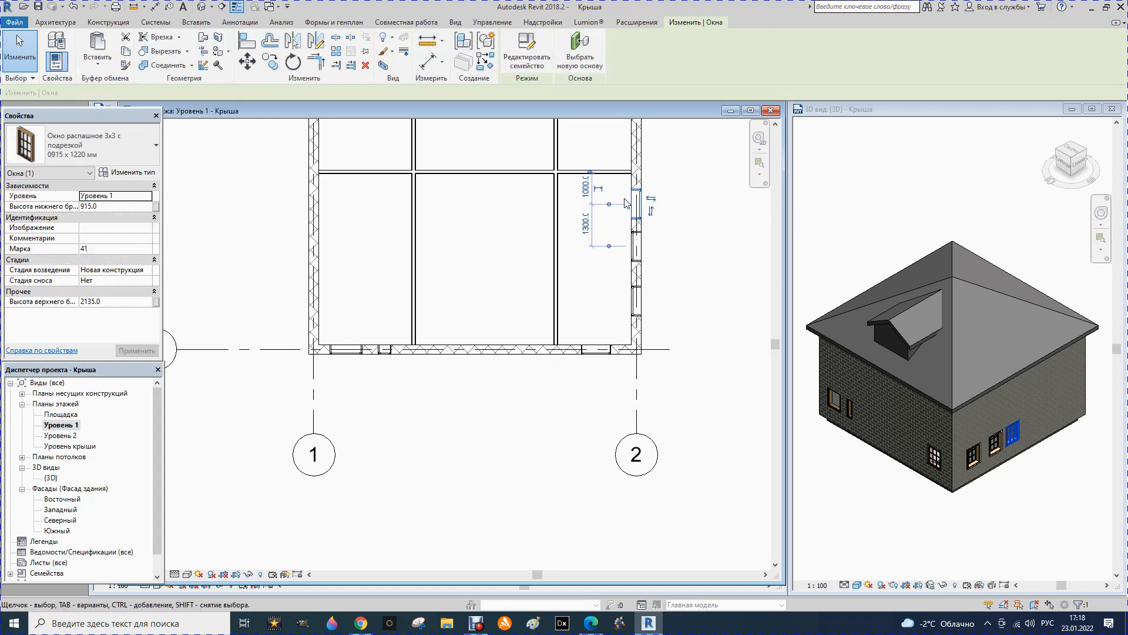
{"action": "left_click", "coordinate": [639, 247]}
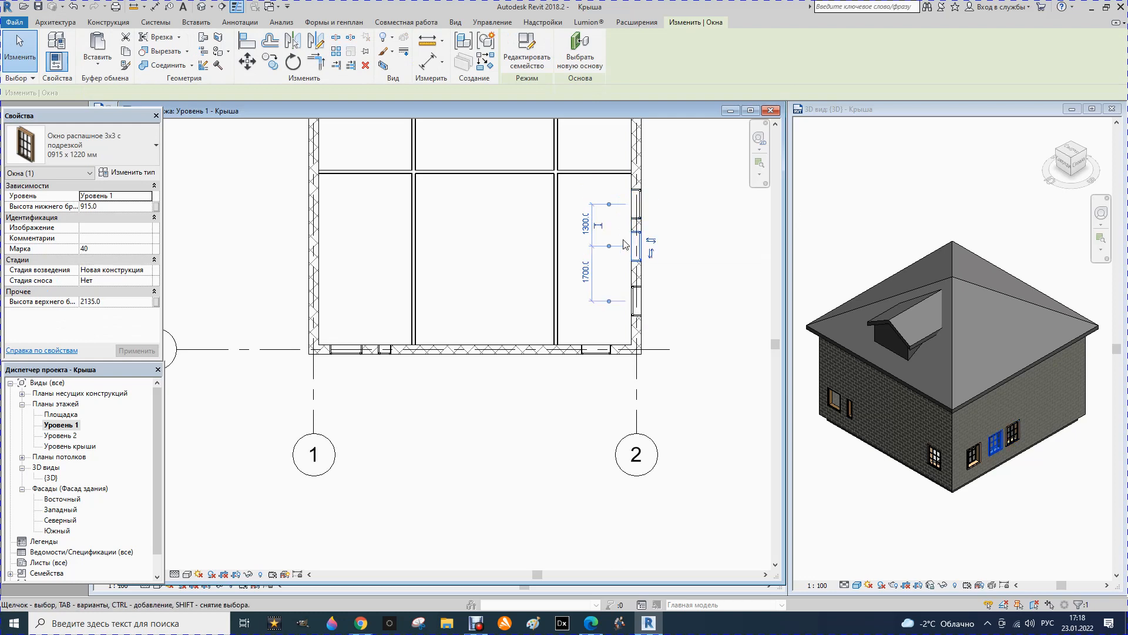
{"action": "left_click", "coordinate": [642, 309]}
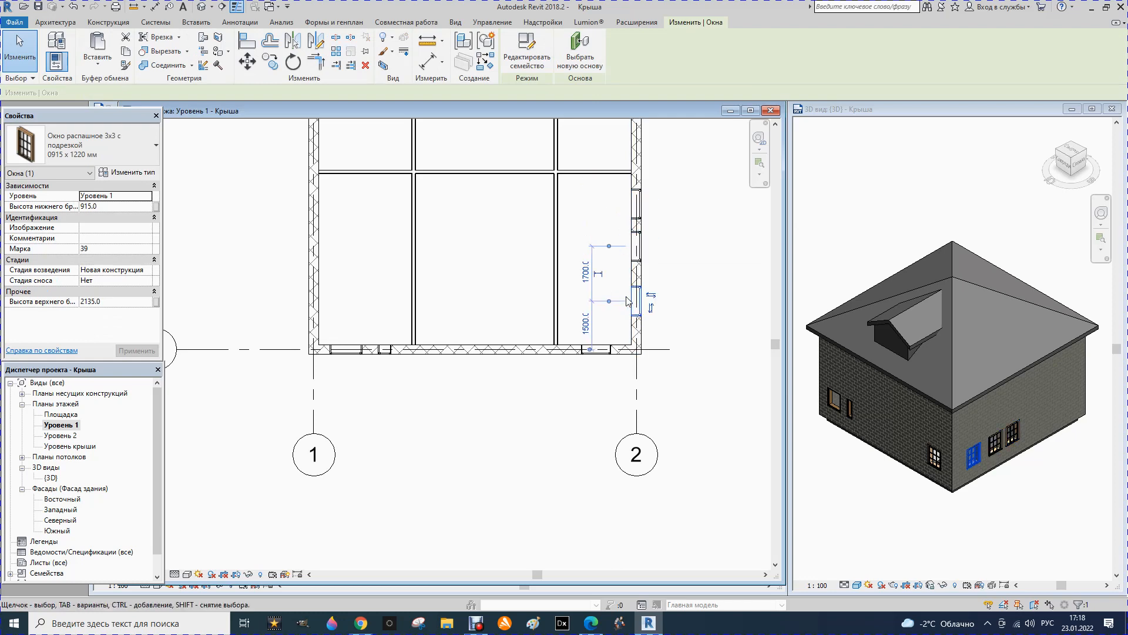
{"action": "left_click", "coordinate": [535, 403]}
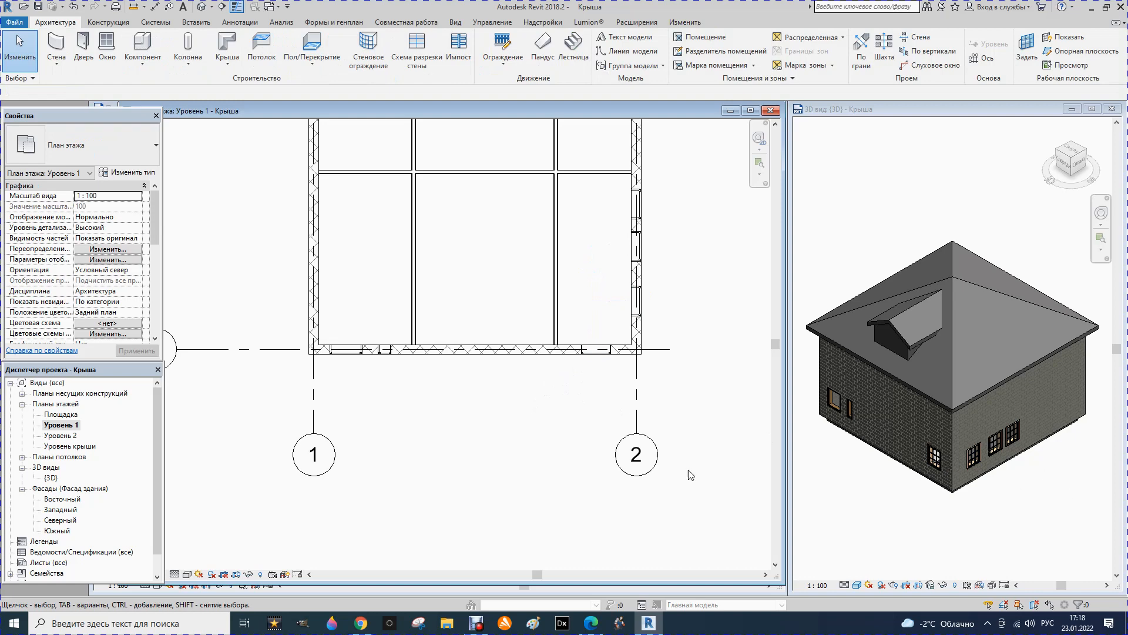
- Start loading another window family, preview Неподвижный с подрезкой and Тент витража, and open the Для России folder
{"action": "left_click", "coordinate": [105, 47]}
{"action": "left_click", "coordinate": [526, 45]}
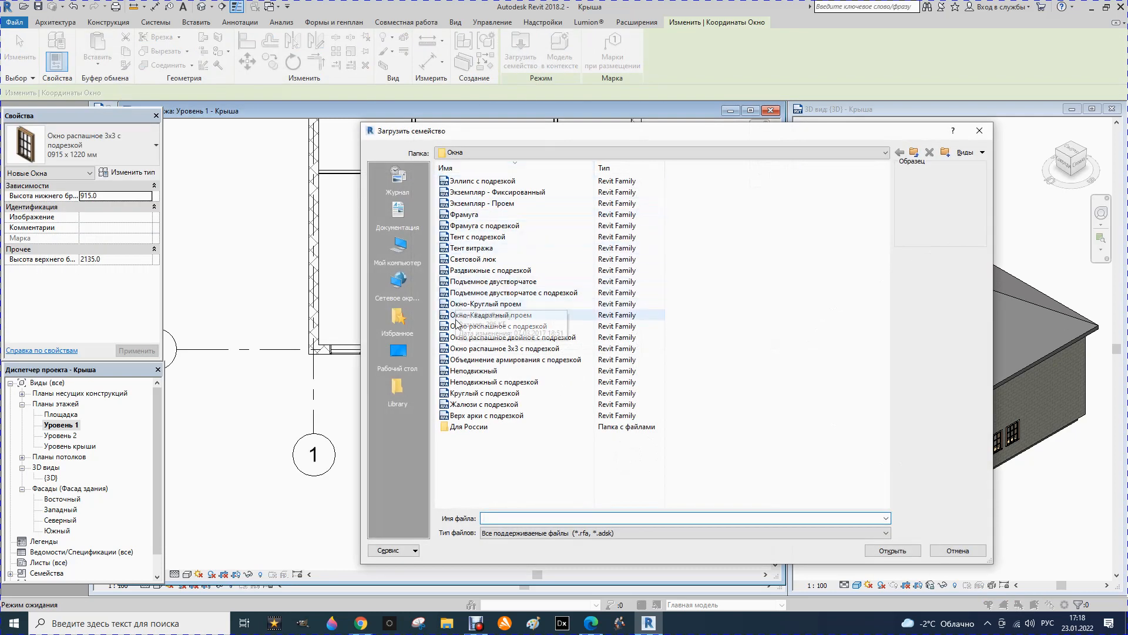
{"action": "left_click", "coordinate": [458, 382]}
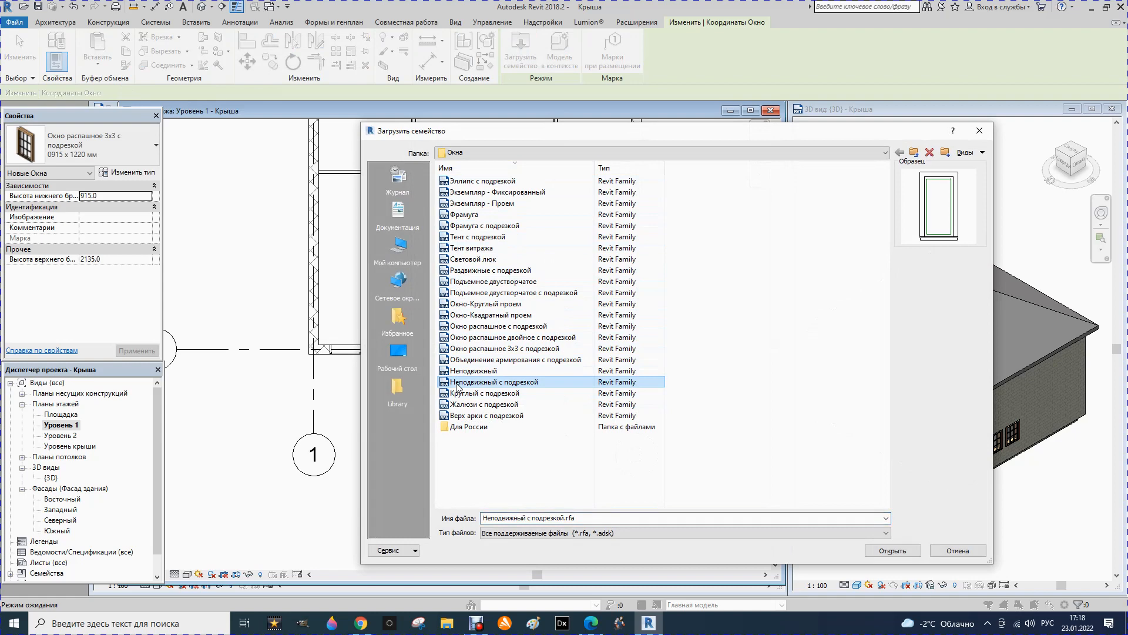
{"action": "left_click", "coordinate": [457, 248]}
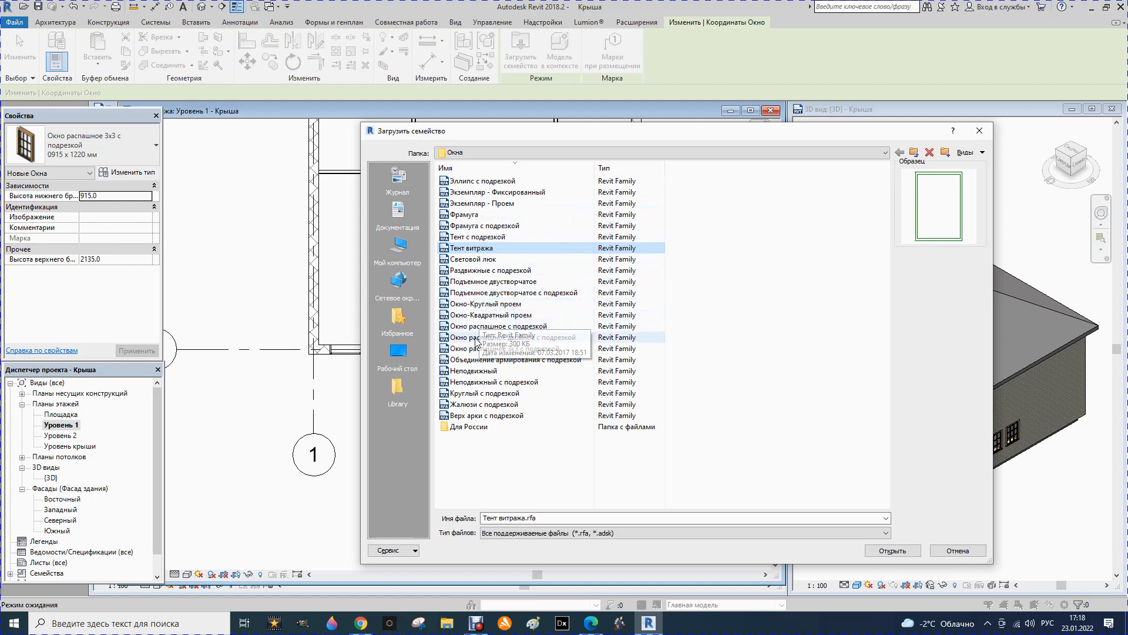
{"action": "double_click", "coordinate": [458, 427]}
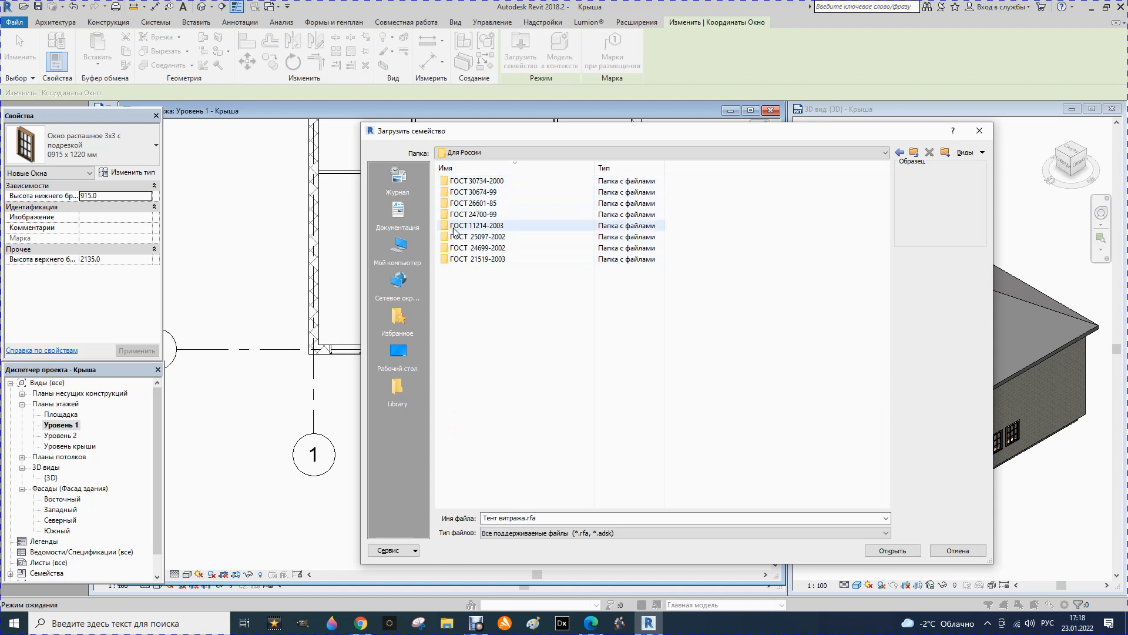
- Look through the ГОСТ 30734-2000 and ГОСТ 11214-2003 folders, previewing the Балконная дверь 2-Распашная family with double sashes
{"action": "double_click", "coordinate": [464, 181]}
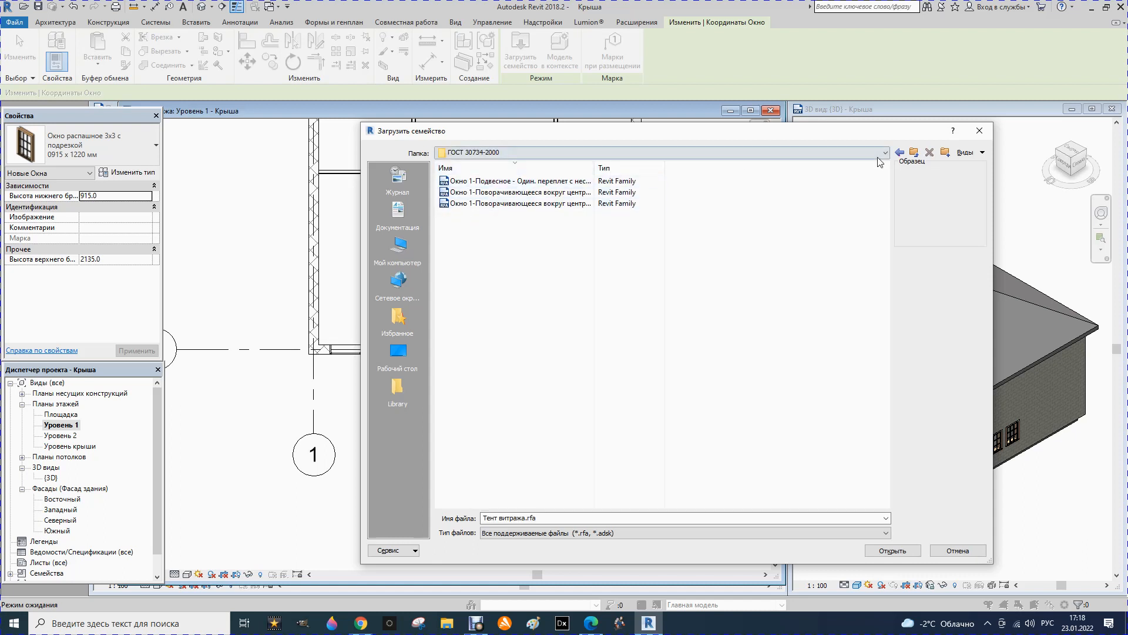
{"action": "left_click", "coordinate": [899, 153]}
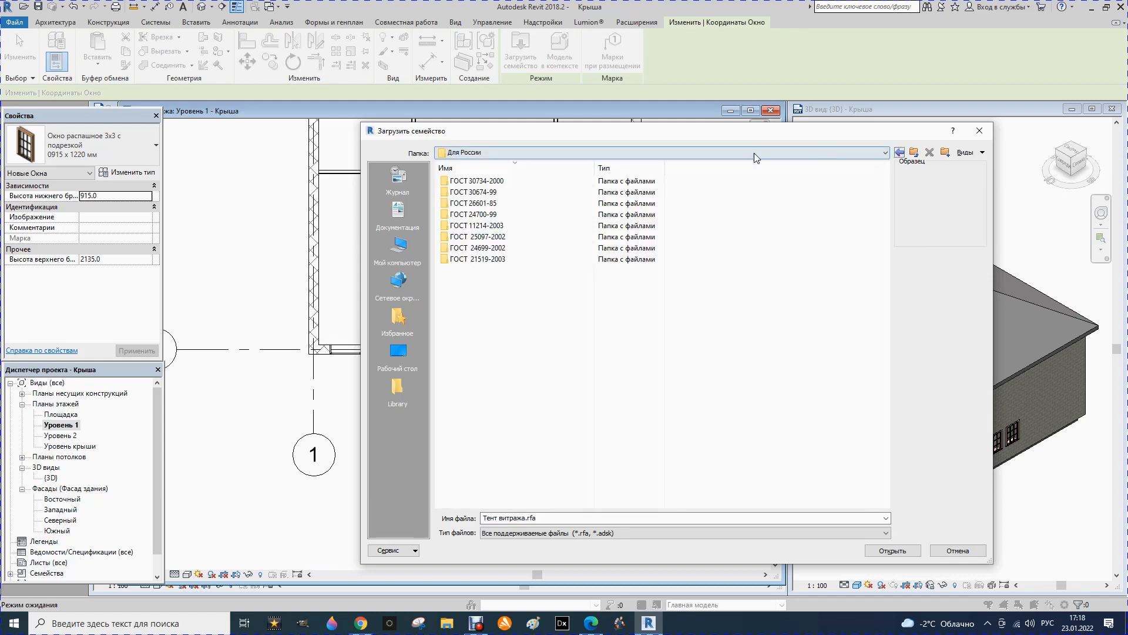
{"action": "double_click", "coordinate": [450, 226]}
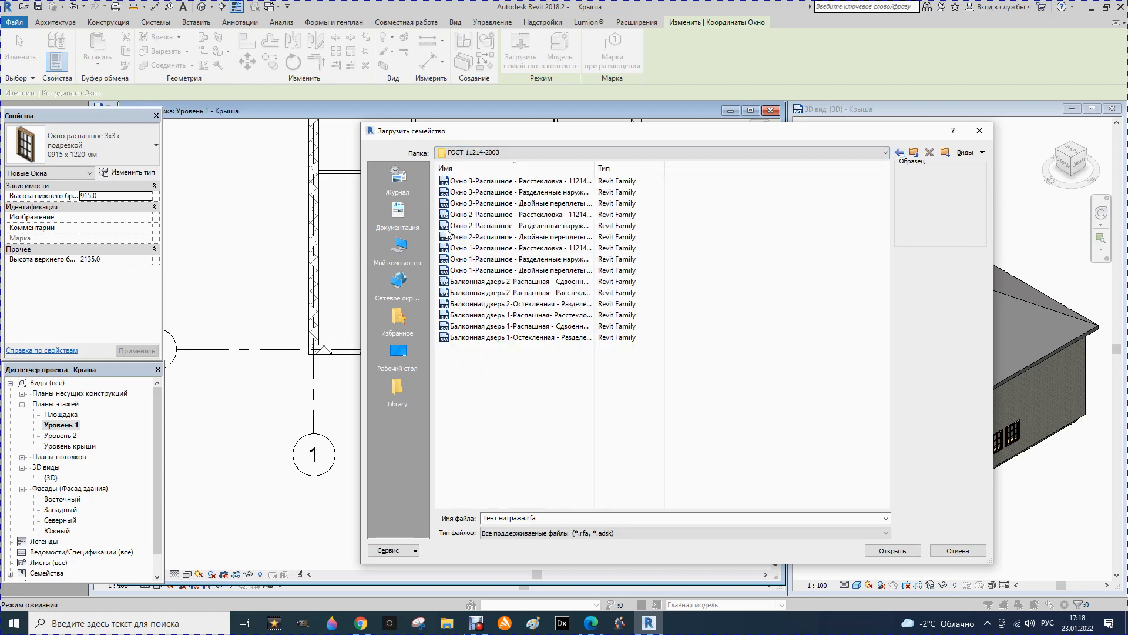
{"action": "left_click", "coordinate": [507, 288]}
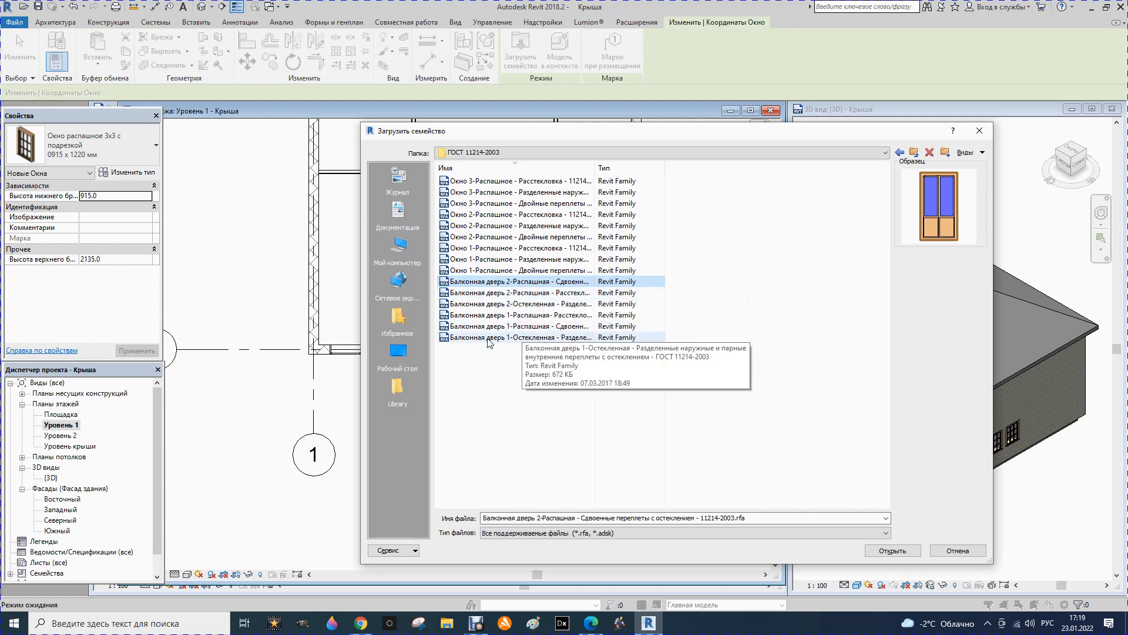
{"action": "left_click", "coordinate": [899, 154]}
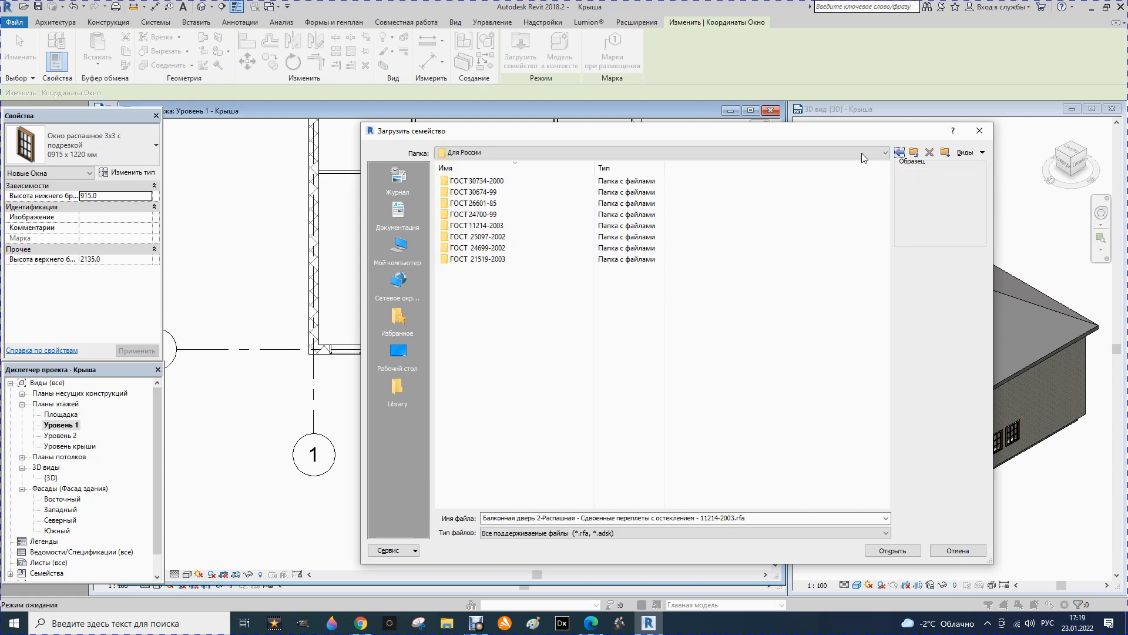
{"action": "double_click", "coordinate": [445, 250]}
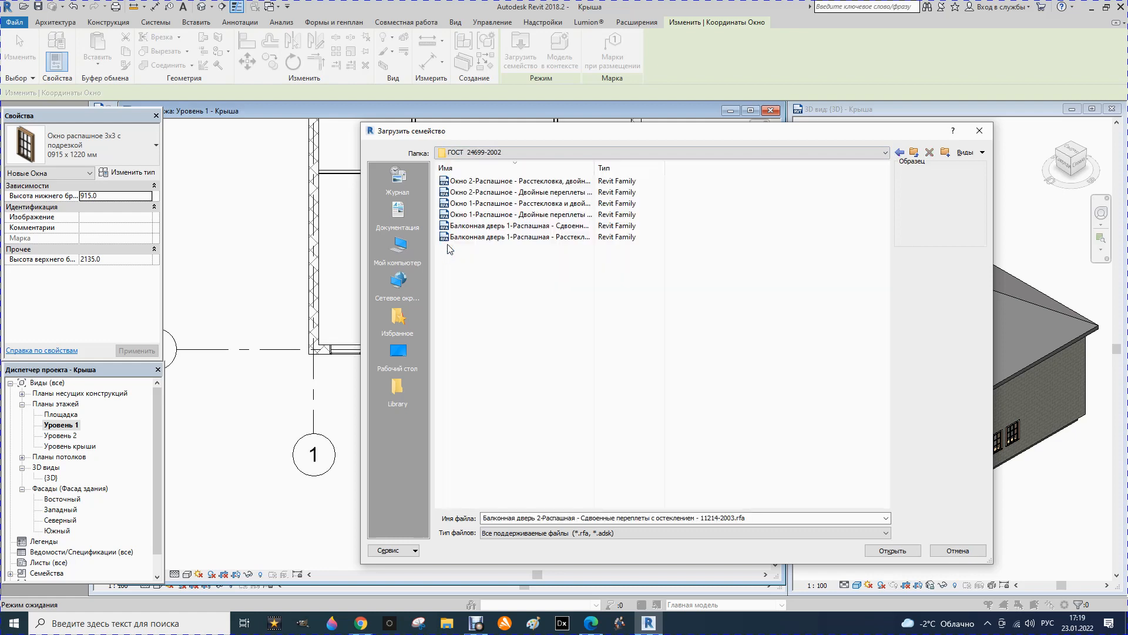
{"action": "left_click", "coordinate": [454, 194]}
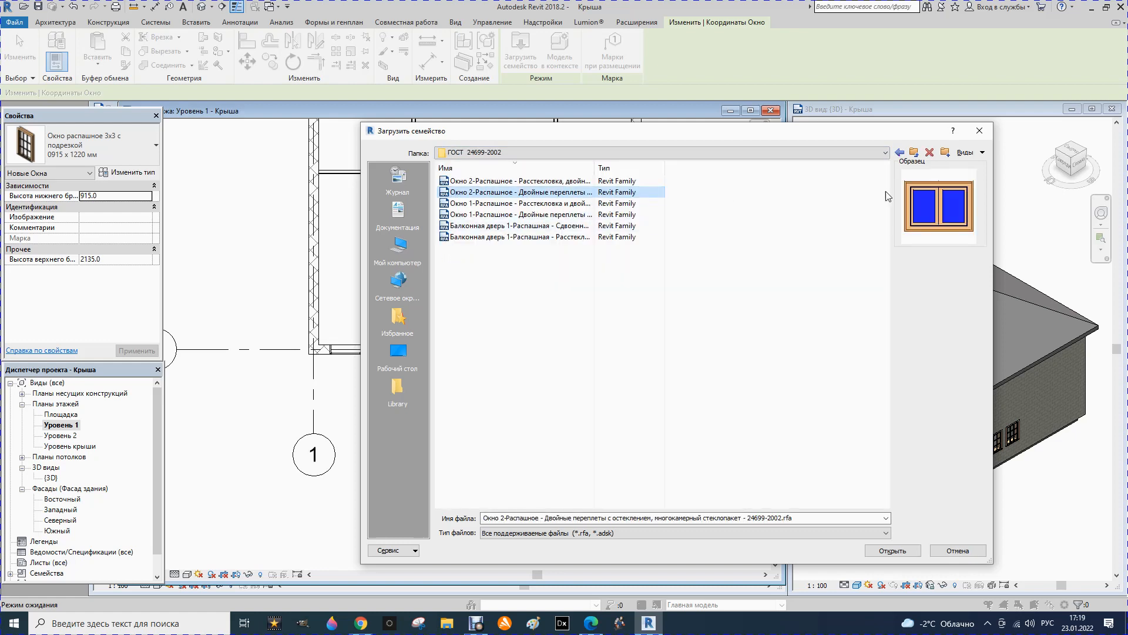
{"action": "left_click", "coordinate": [892, 551]}
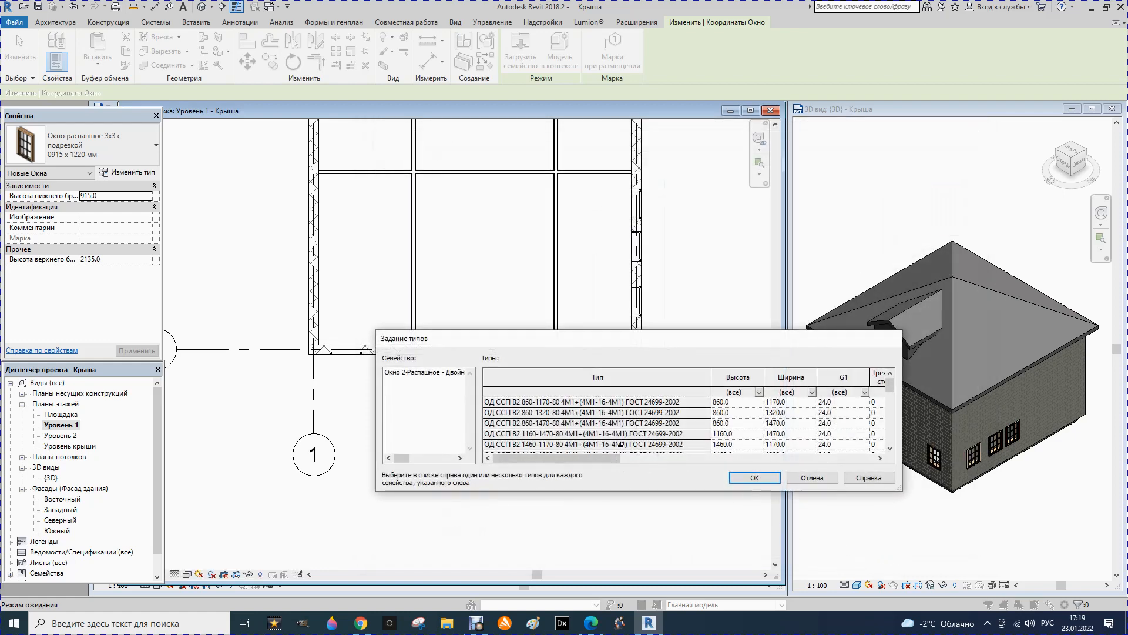
{"action": "left_click", "coordinate": [564, 413]}
{"action": "left_click", "coordinate": [750, 479]}
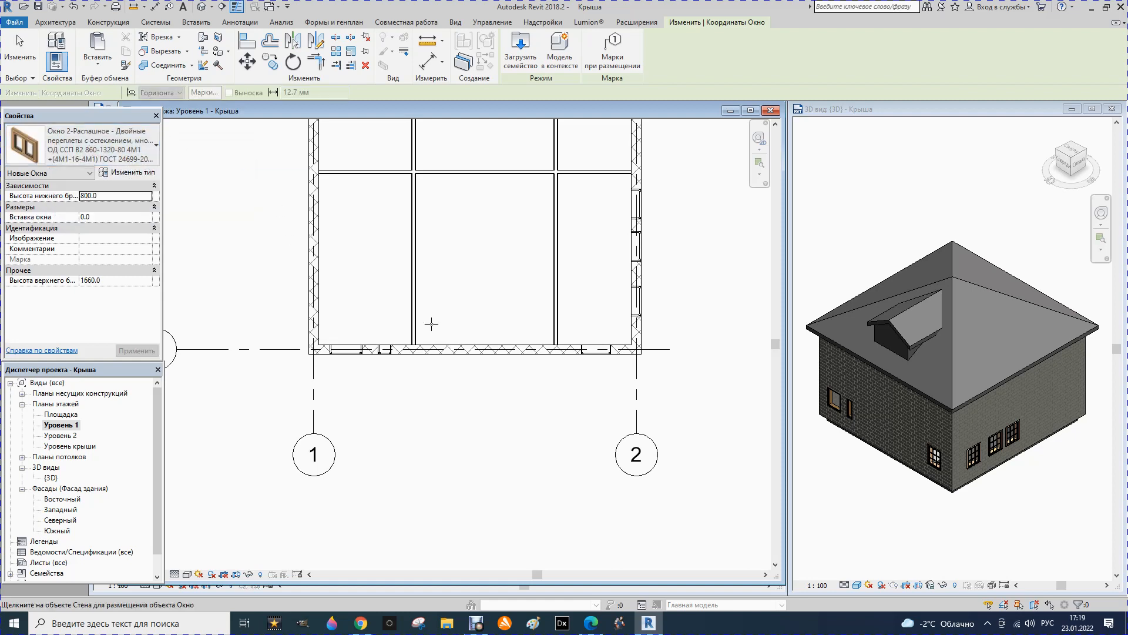
- Place two of the double-sash windows in the axis 1 wall, about 1900 mm from axis А and about 1800 mm apart
{"action": "scroll", "coordinate": [490, 396], "scroll_direction": "down", "scroll_amount": 1}
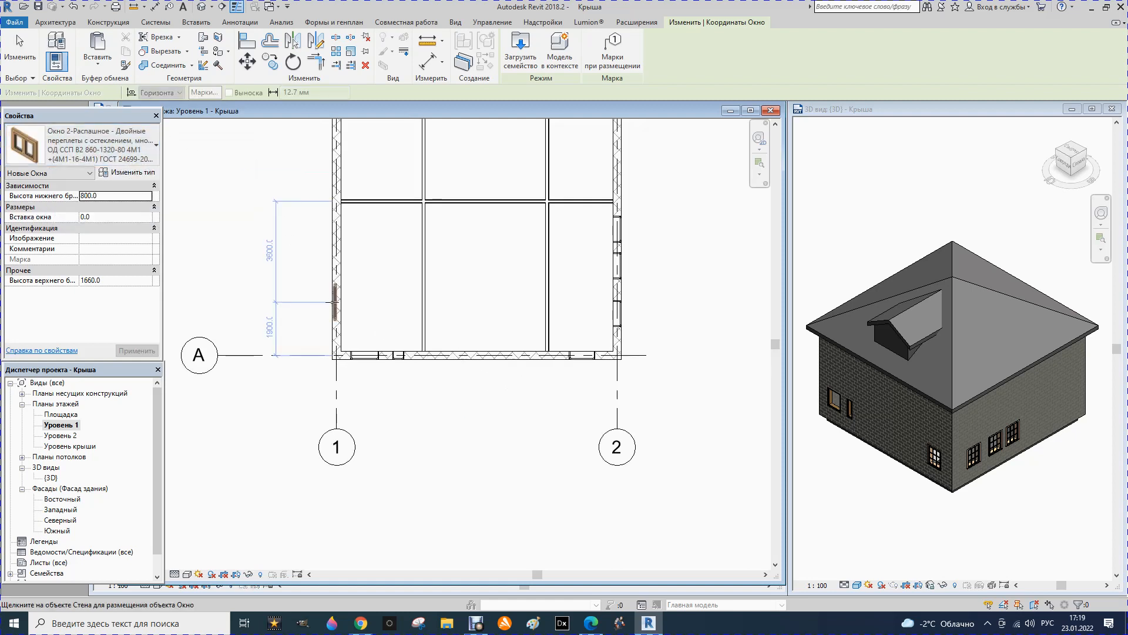
{"action": "left_click", "coordinate": [331, 302]}
{"action": "left_click", "coordinate": [334, 252]}
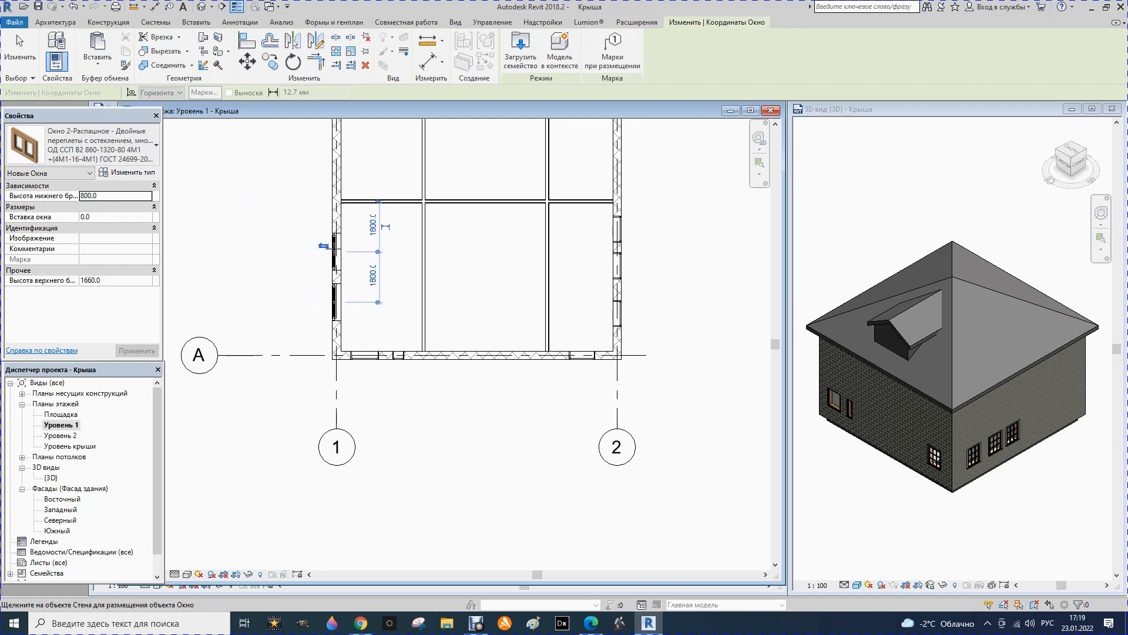
{"action": "key", "text": "Escape"}
{"action": "key", "text": "Escape"}
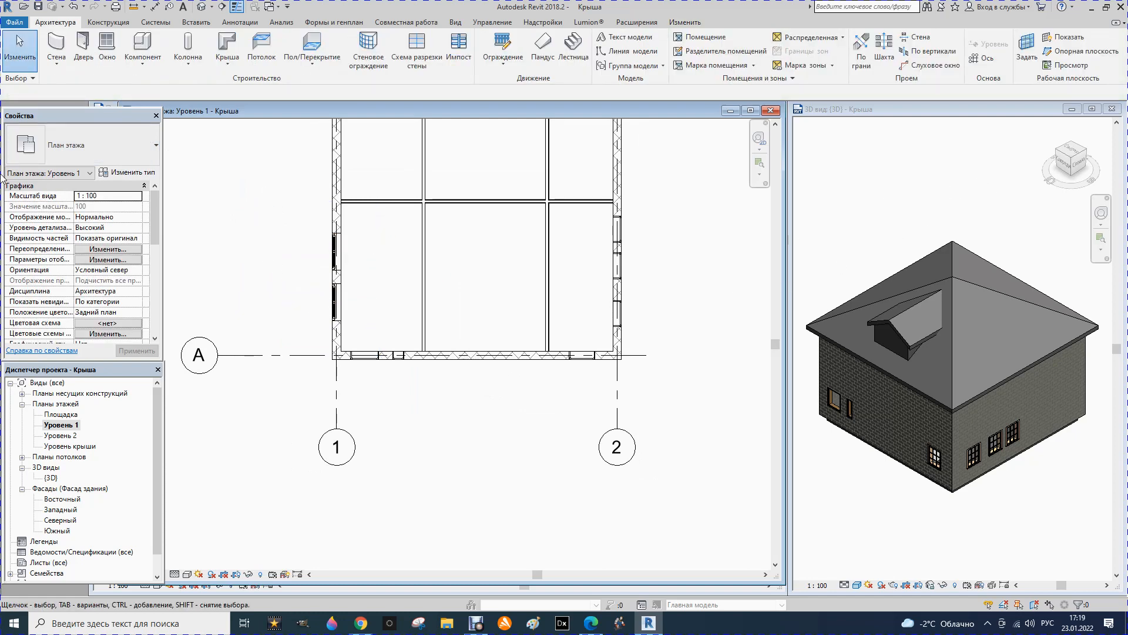
- Examine the two new axis 1 windows up close in the 3D view
{"action": "left_click", "coordinate": [1062, 156]}
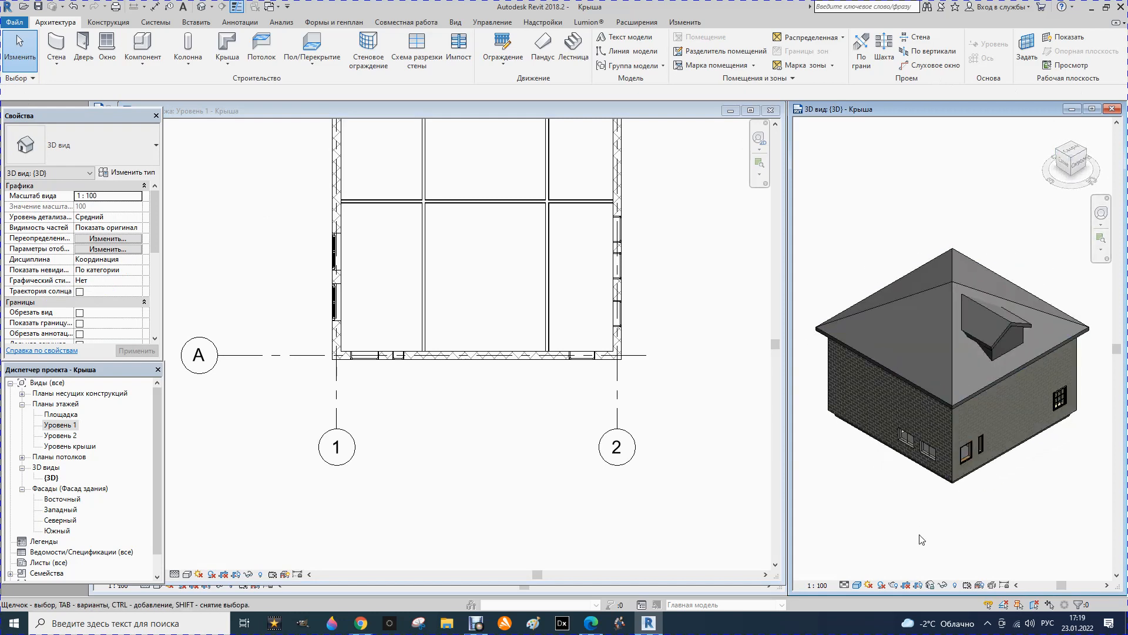
{"action": "scroll", "coordinate": [928, 453], "scroll_direction": "up", "scroll_amount": 8}
{"action": "scroll", "coordinate": [966, 371], "scroll_direction": "up", "scroll_amount": 2}
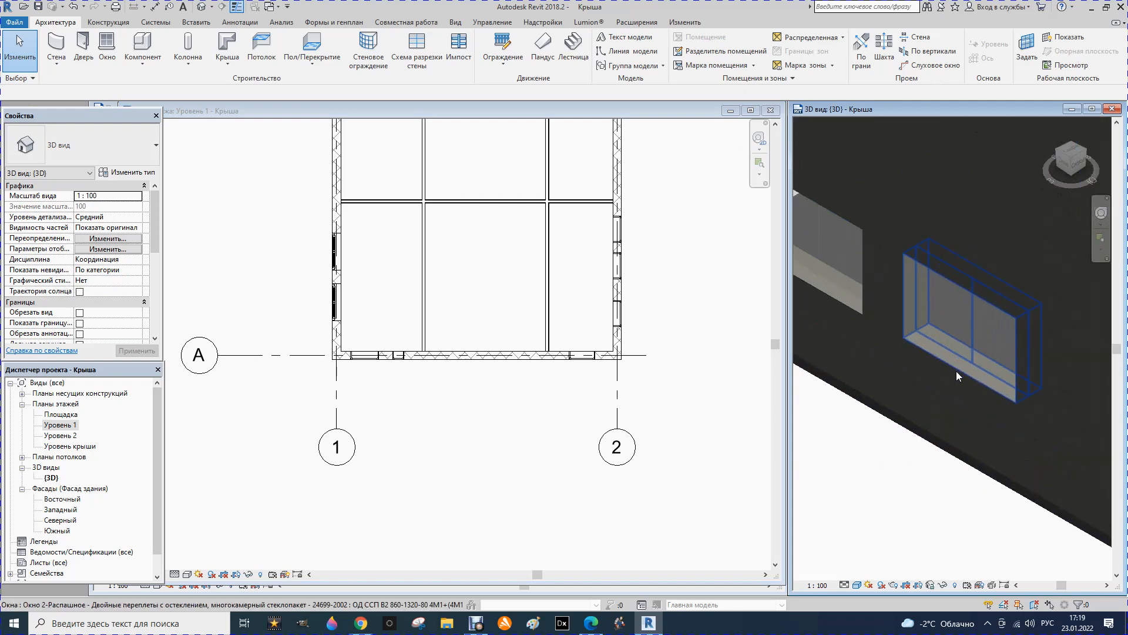
{"action": "scroll", "coordinate": [911, 387], "scroll_direction": "down", "scroll_amount": 6}
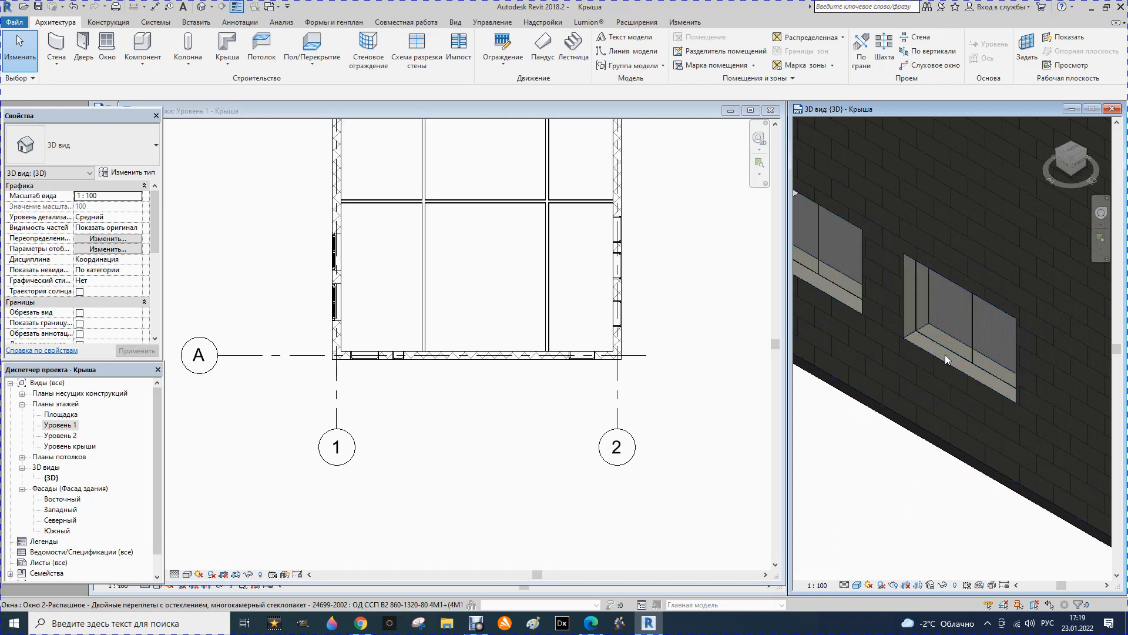
{"action": "scroll", "coordinate": [920, 340], "scroll_direction": "down", "scroll_amount": 5}
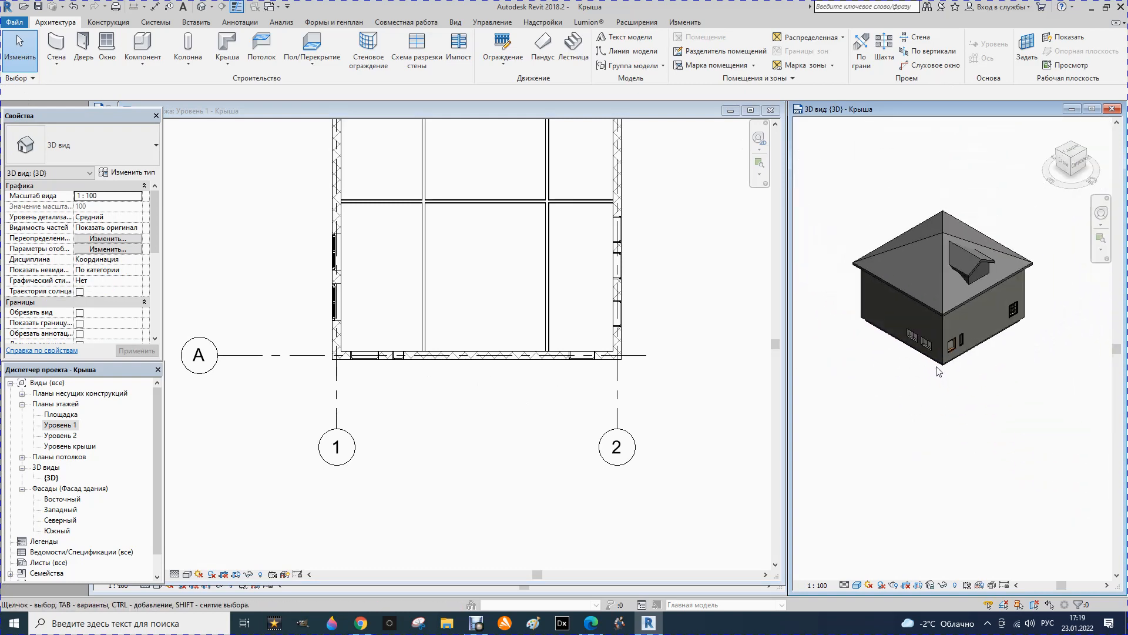
{"action": "scroll", "coordinate": [426, 391], "scroll_direction": "down", "scroll_amount": 3}
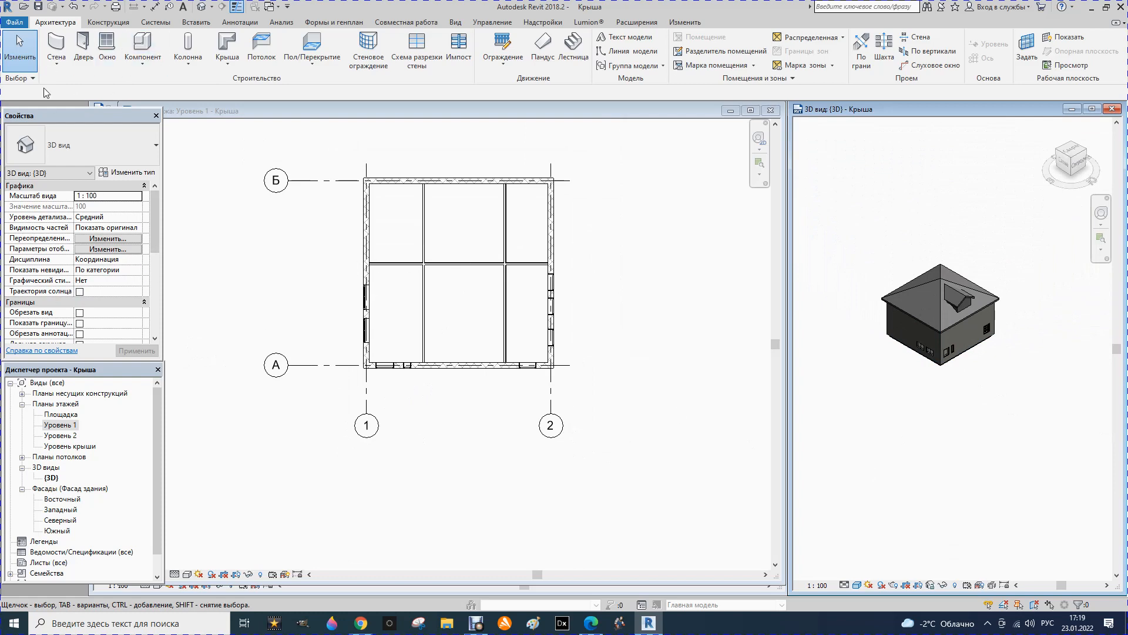
- Place an М_Однопольные-Щитовые 0762 x 2032 мм door in the partition nearest axis 2, about 2800 mm from axis А
{"action": "left_click", "coordinate": [84, 53]}
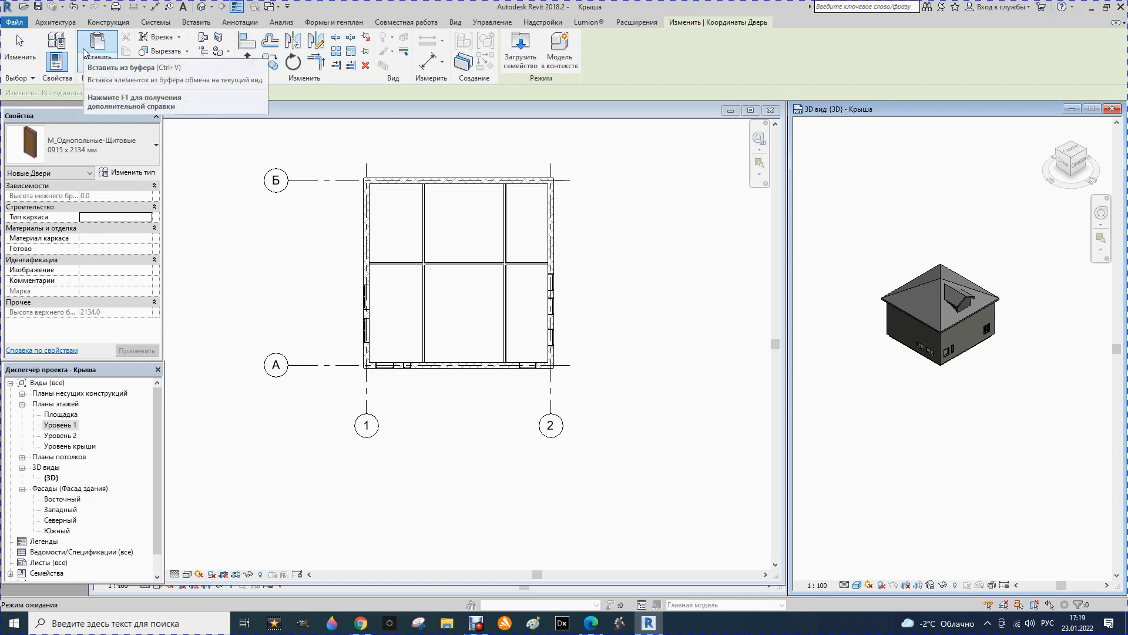
{"action": "left_click", "coordinate": [153, 151]}
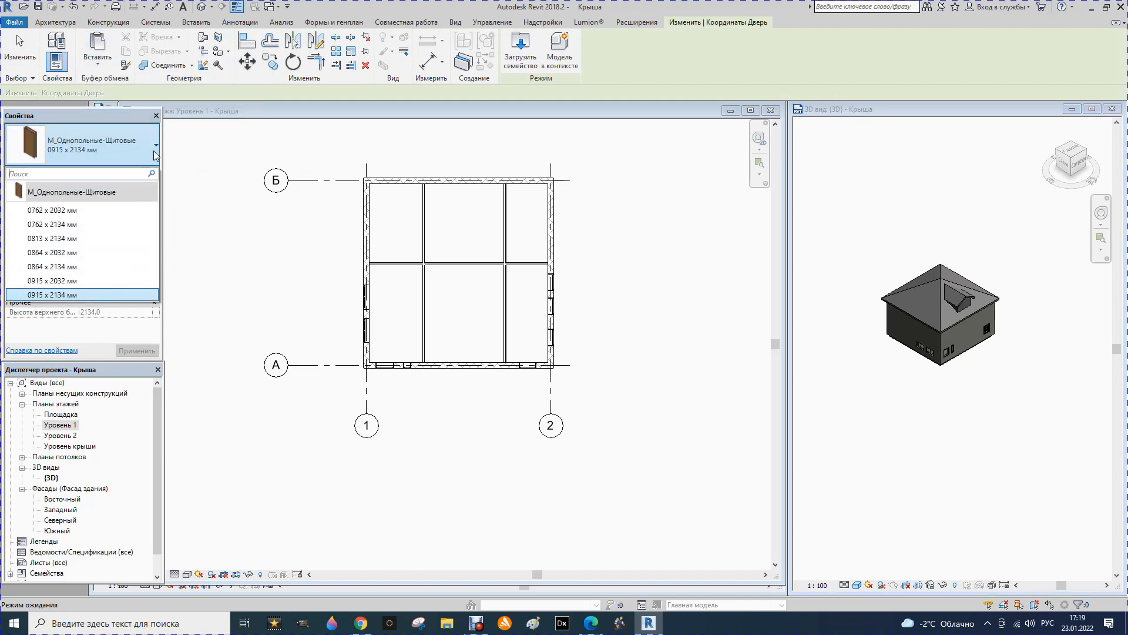
{"action": "left_click", "coordinate": [44, 211]}
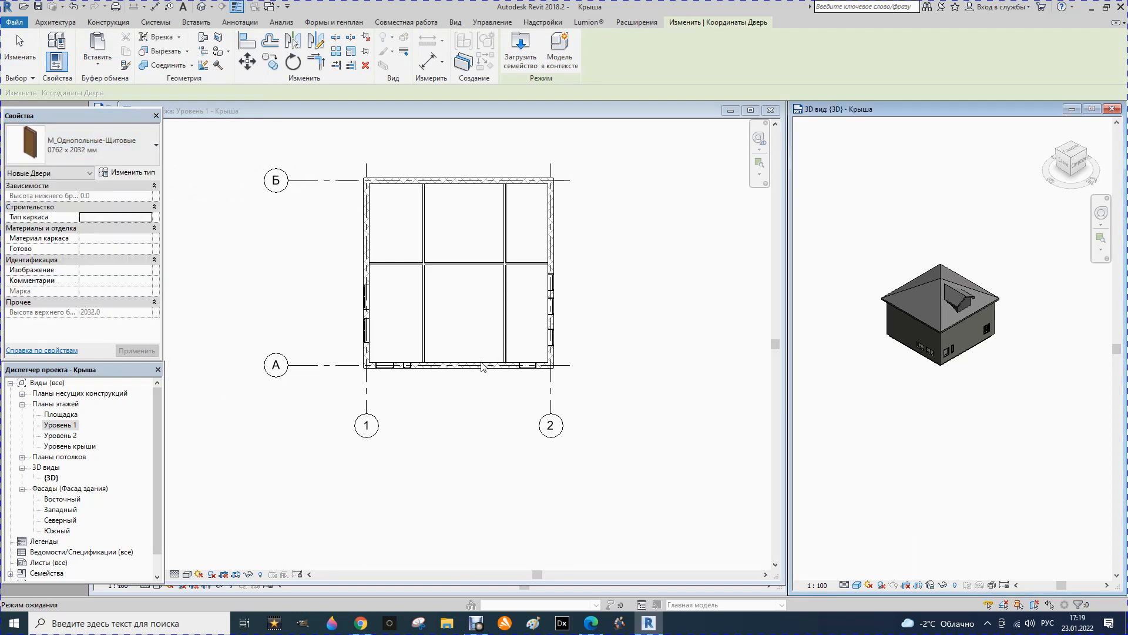
{"action": "scroll", "coordinate": [508, 322], "scroll_direction": "up", "scroll_amount": 2}
{"action": "scroll", "coordinate": [509, 325], "scroll_direction": "up", "scroll_amount": 1}
{"action": "left_click", "coordinate": [509, 324]}
{"action": "key", "text": "Escape"}
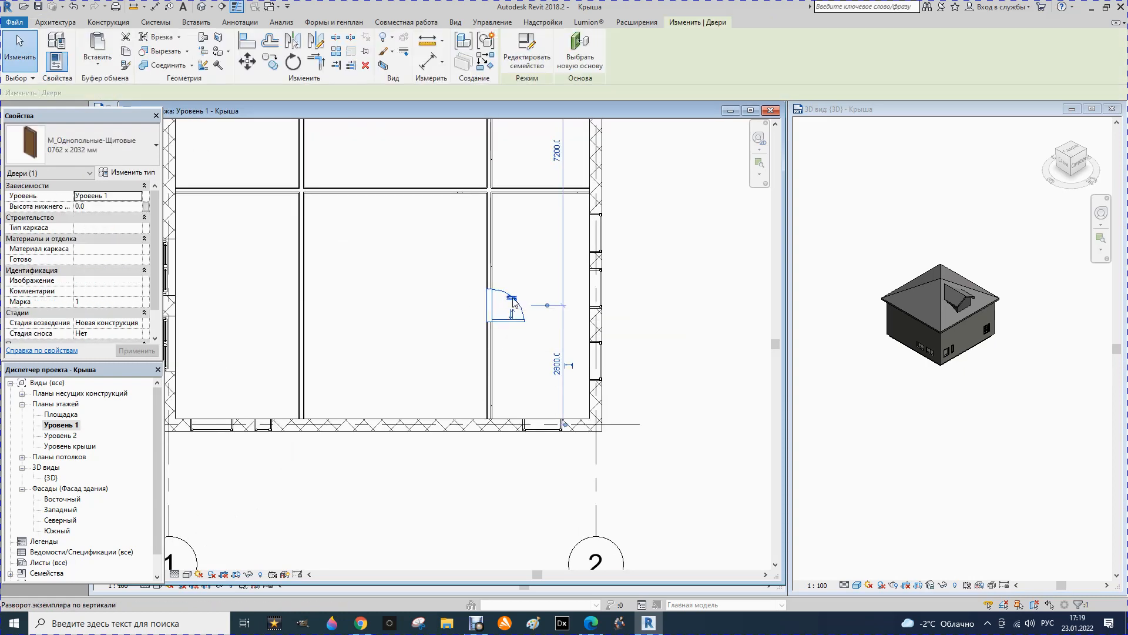
- Flip the partition door so its leaf hangs on the end farther from axis А and swings towards axis 2
{"action": "left_click", "coordinate": [512, 299]}
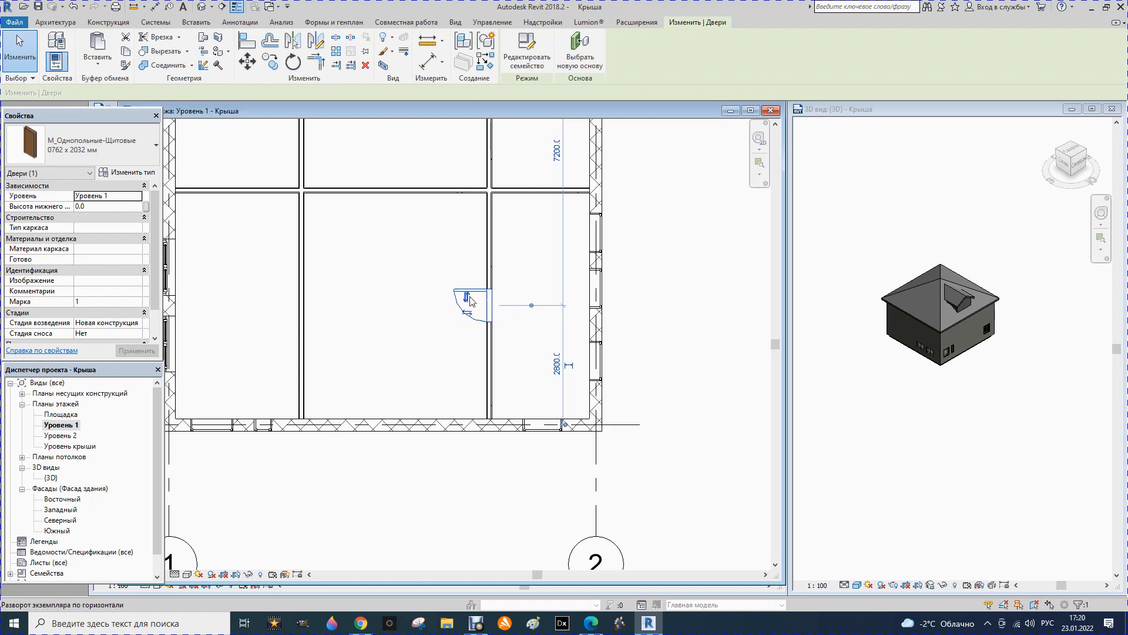
{"action": "left_click", "coordinate": [467, 313]}
{"action": "left_click", "coordinate": [511, 312]}
{"action": "left_click", "coordinate": [526, 357]}
{"action": "scroll", "coordinate": [524, 338], "scroll_direction": "down", "scroll_amount": 2}
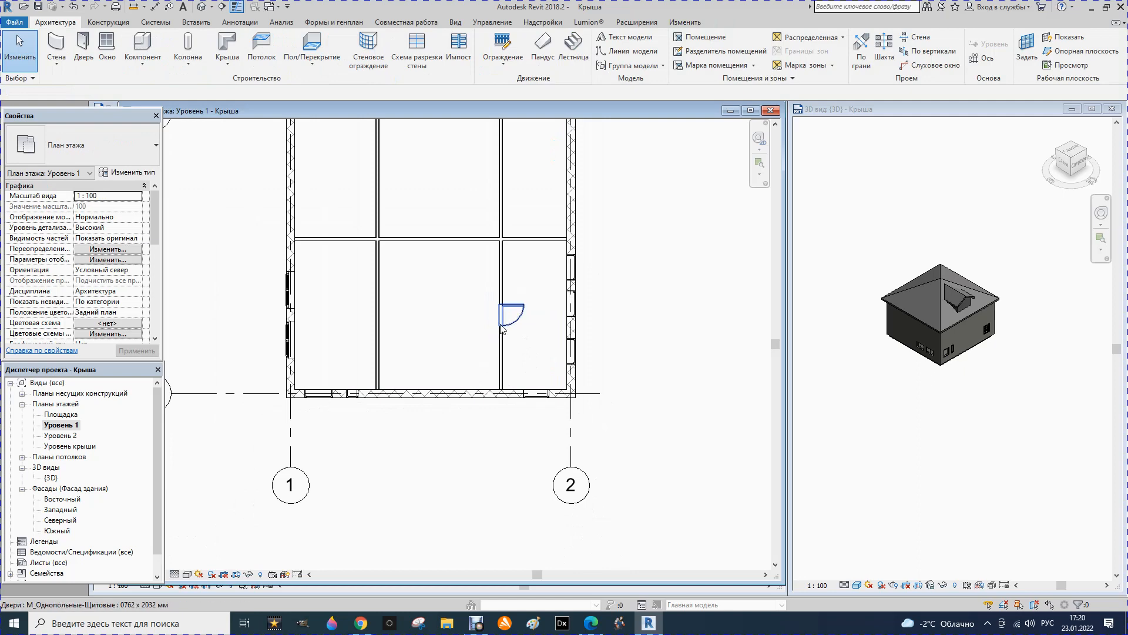
- Start loading another door family and open the Двери folder of the Belarus library
{"action": "left_click", "coordinate": [83, 47]}
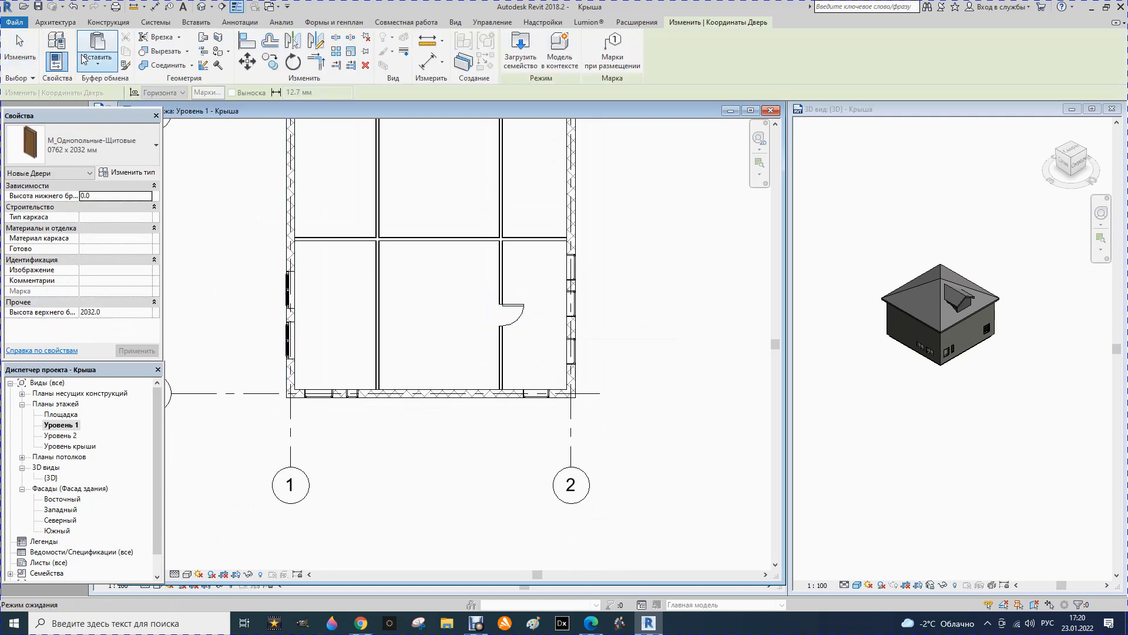
{"action": "left_click", "coordinate": [516, 50]}
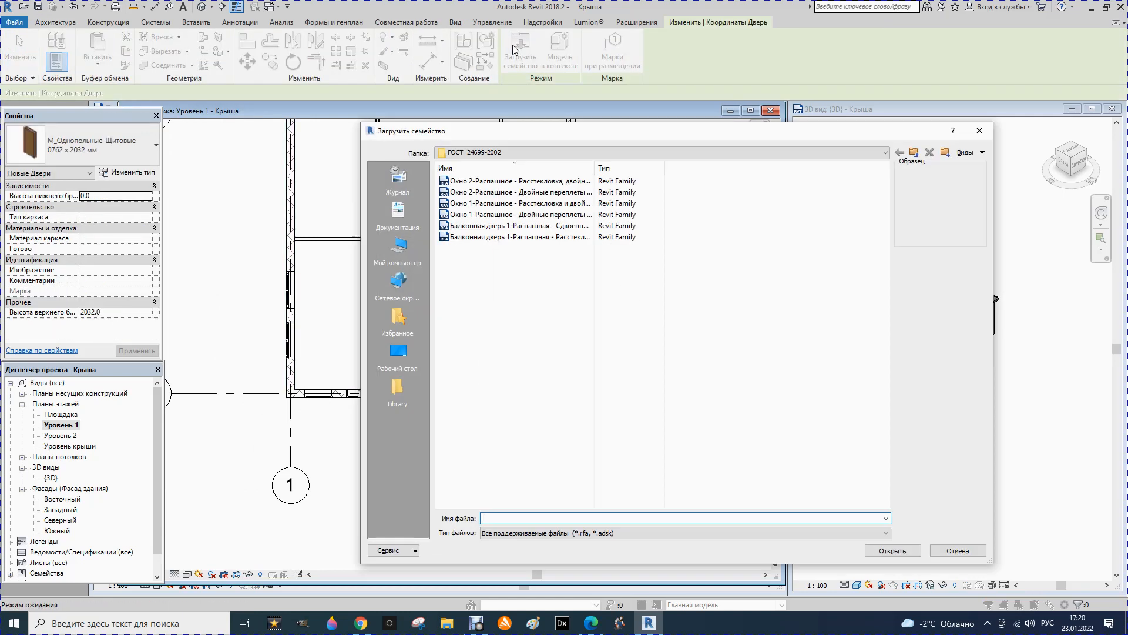
{"action": "left_click", "coordinate": [884, 154]}
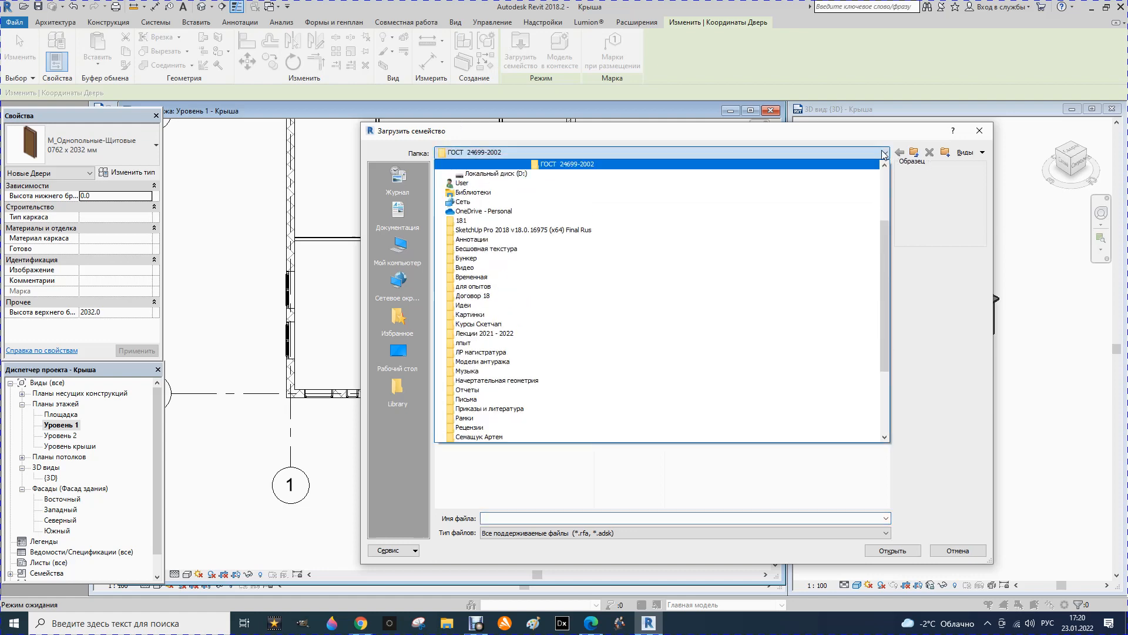
{"action": "scroll", "coordinate": [518, 235], "scroll_direction": "up", "scroll_amount": 2}
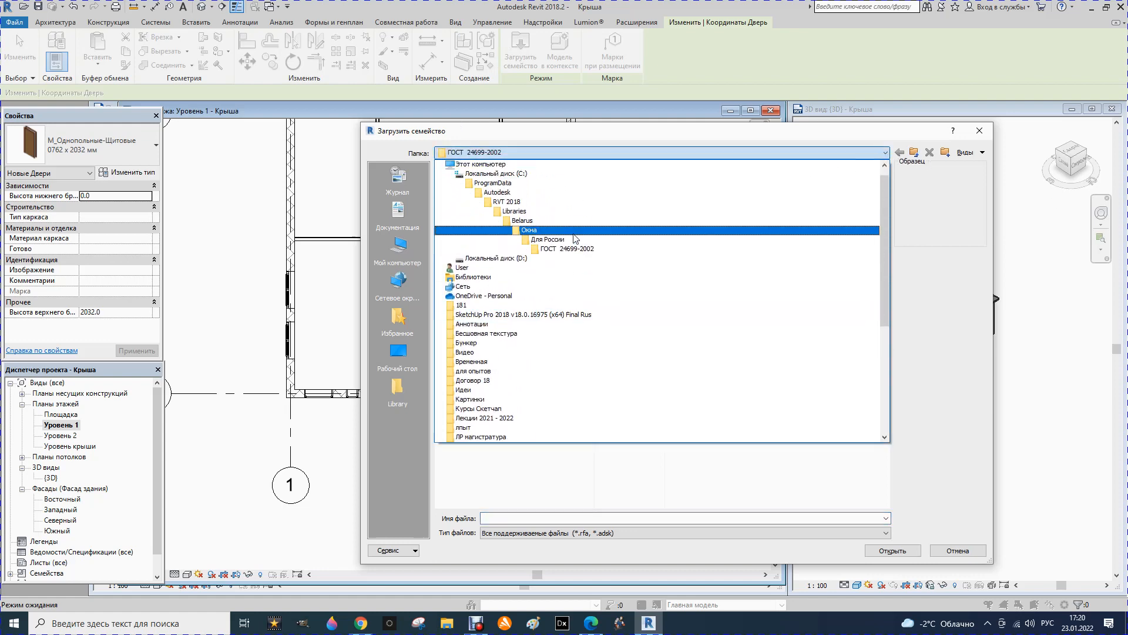
{"action": "left_click", "coordinate": [517, 221]}
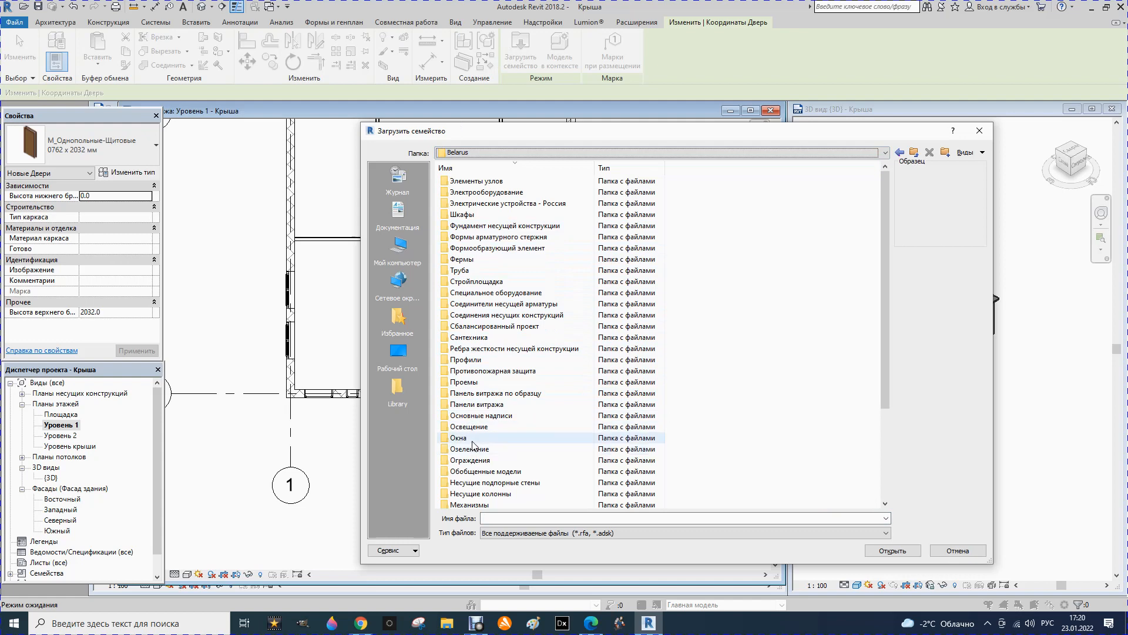
{"action": "scroll", "coordinate": [461, 297], "scroll_direction": "down", "scroll_amount": 3}
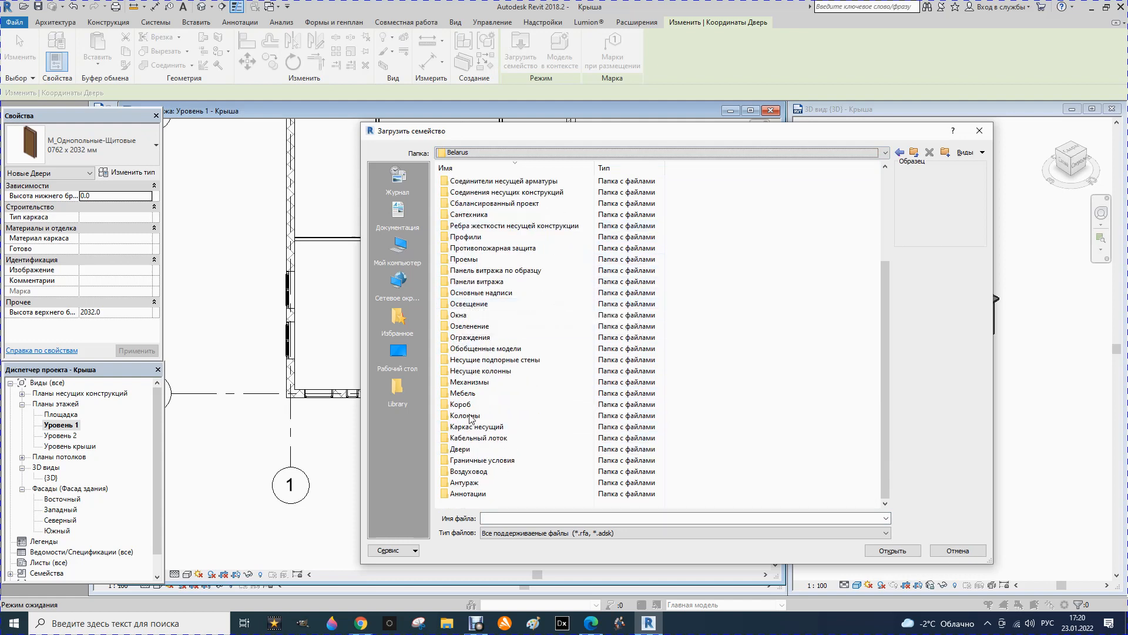
{"action": "double_click", "coordinate": [455, 471]}
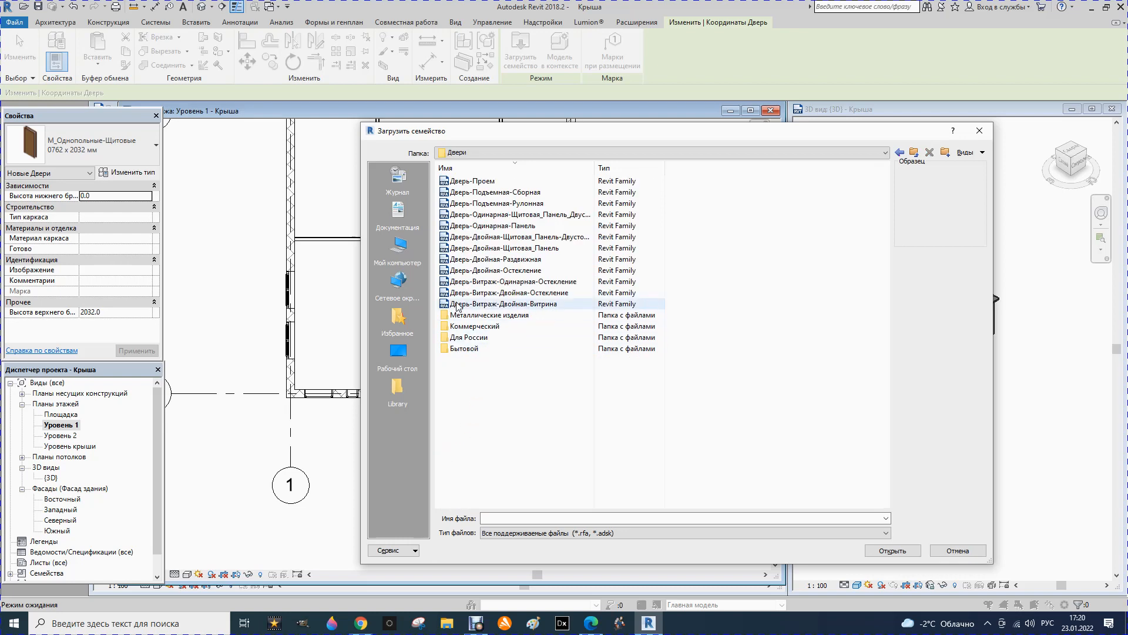
- Preview the families Дверь-Двойная-Щитовая_Панель and Дверь-Одинарная-Панель, and open the Коммерческий folder
{"action": "left_click", "coordinate": [470, 248]}
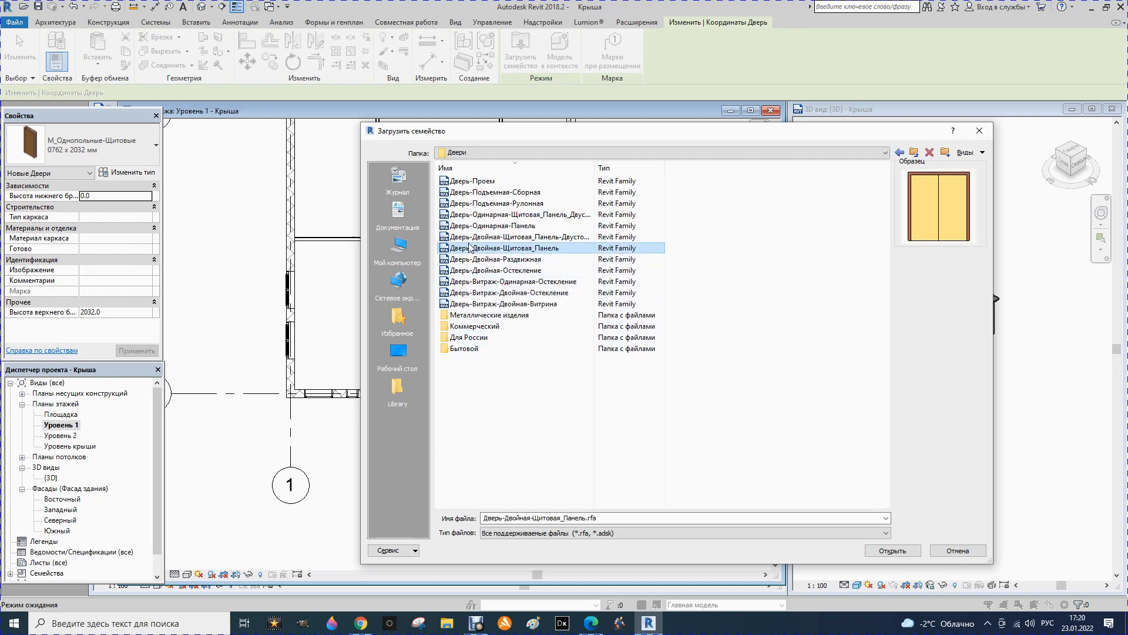
{"action": "left_click", "coordinate": [477, 226]}
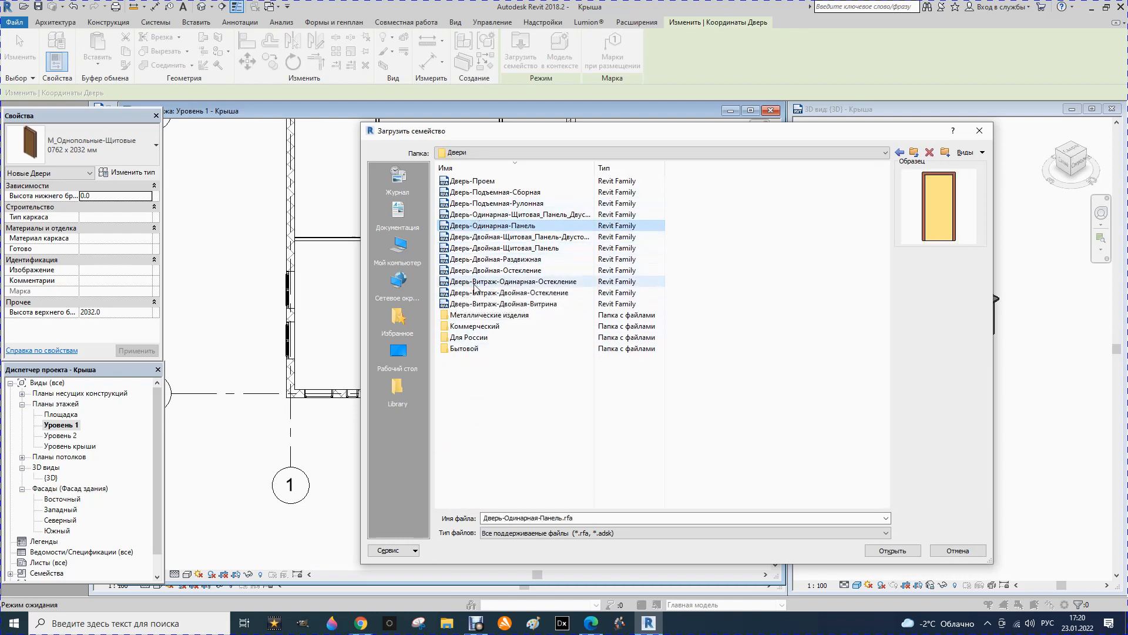
{"action": "double_click", "coordinate": [449, 326]}
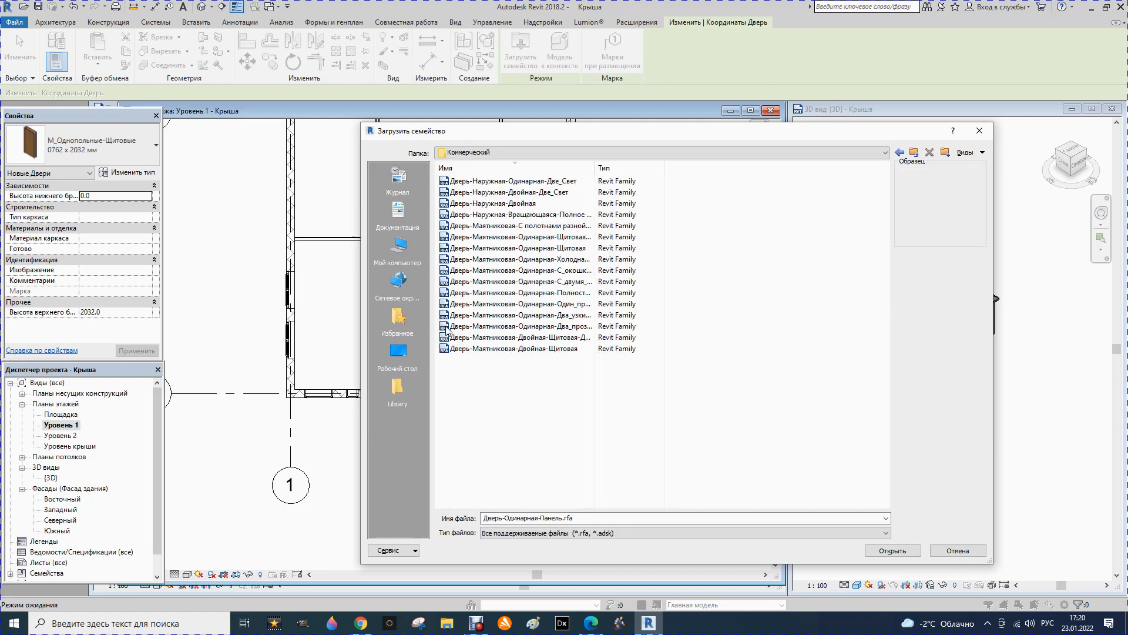
- Preview several single Дверь-Маятниковая families, including С_окошком and Щитовая-Двусторонняя, and the double Щитовая-Двусторонняя one
{"action": "left_click", "coordinate": [502, 329]}
{"action": "left_click", "coordinate": [516, 271]}
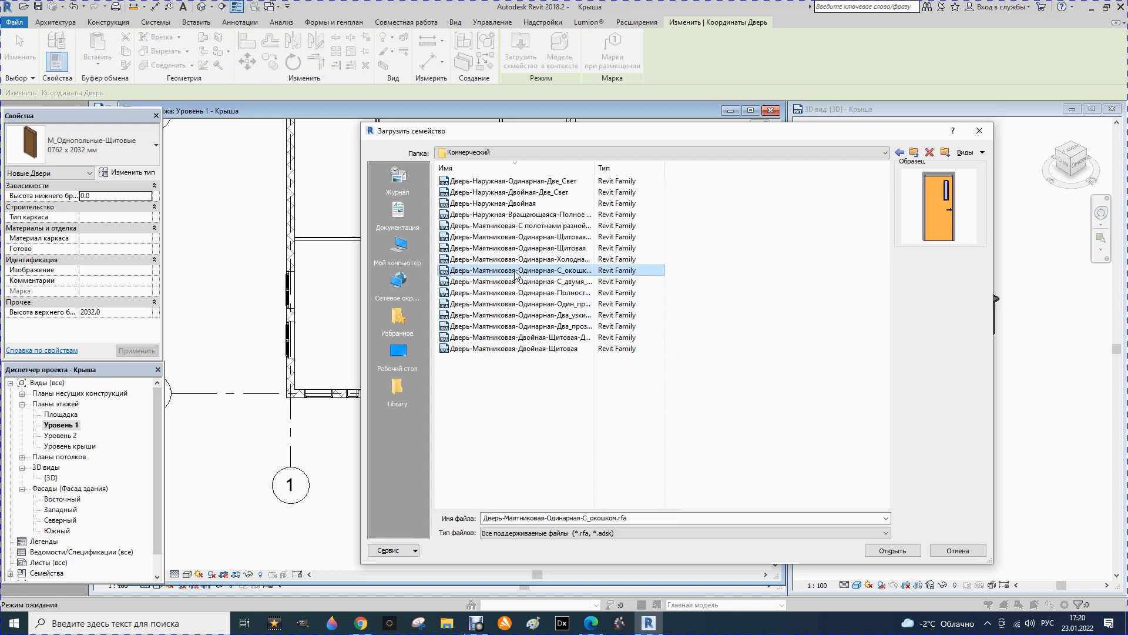
{"action": "left_click", "coordinate": [516, 249]}
{"action": "left_click", "coordinate": [512, 238]}
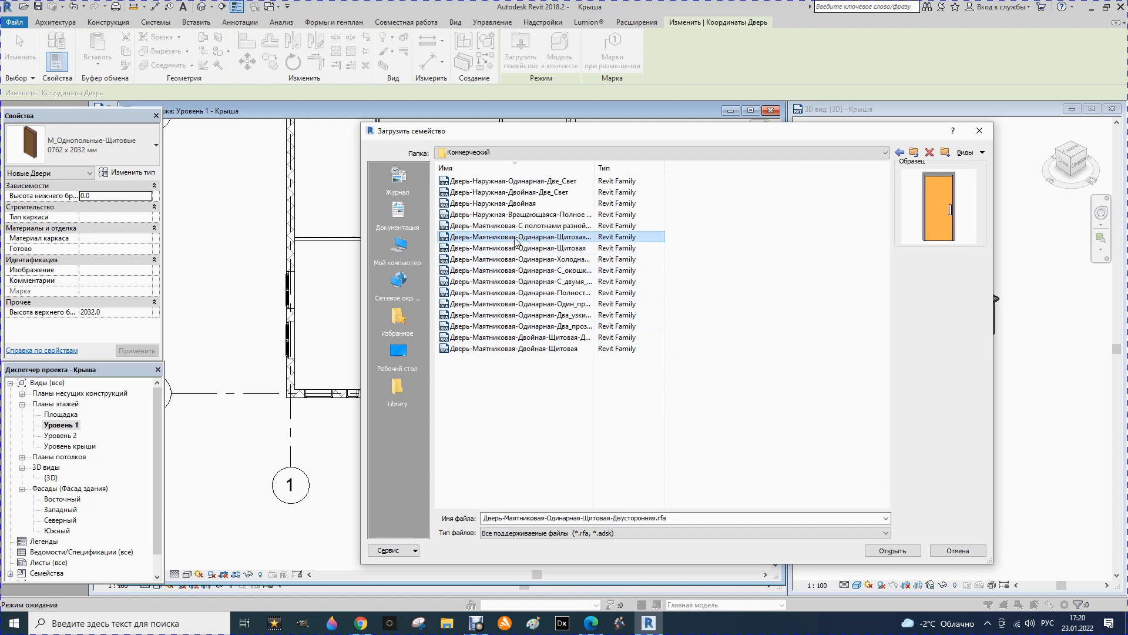
{"action": "left_click", "coordinate": [513, 338]}
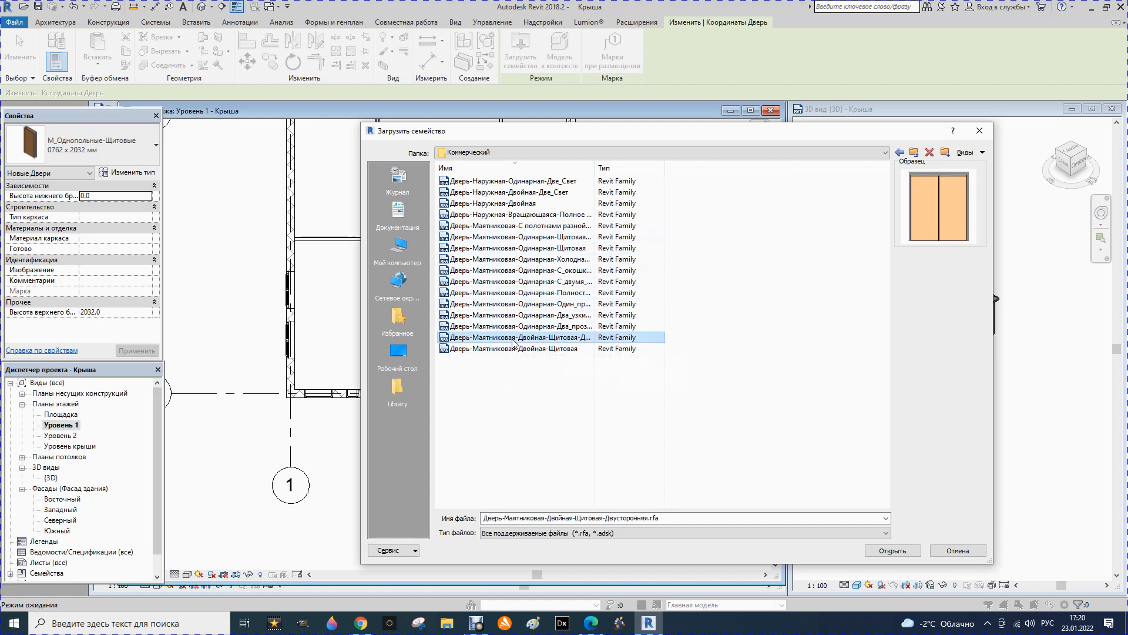
- Load the family Дверь-Маятниковая-Одинарная-Два_узких прозрачных фрагмента with the type 900 x 2200 мм
{"action": "left_click", "coordinate": [520, 315]}
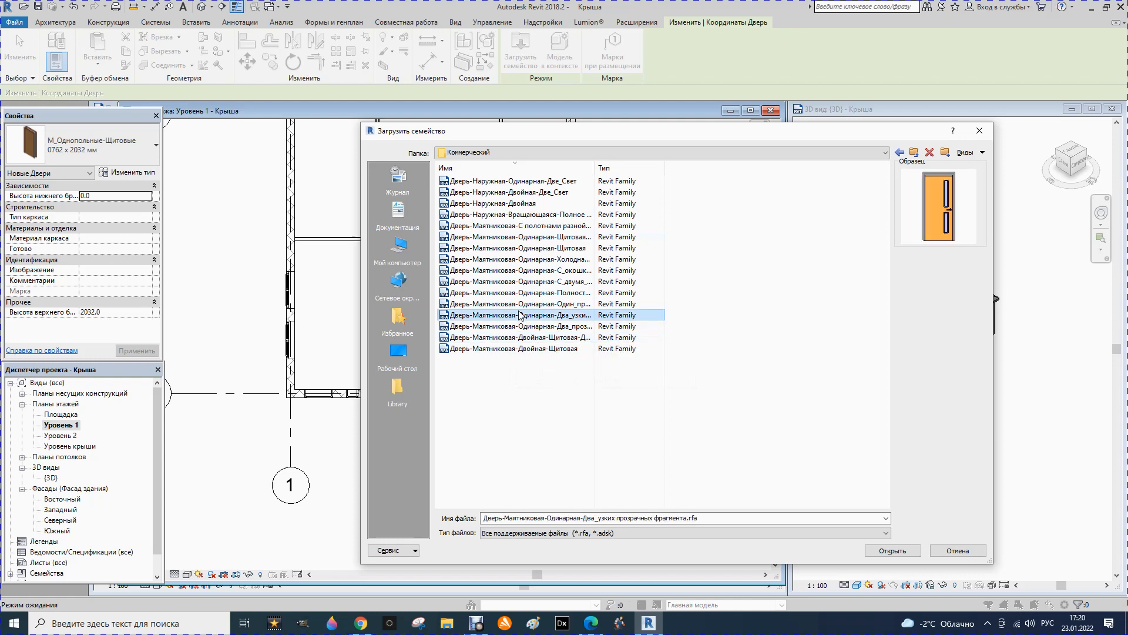
{"action": "left_click", "coordinate": [881, 554]}
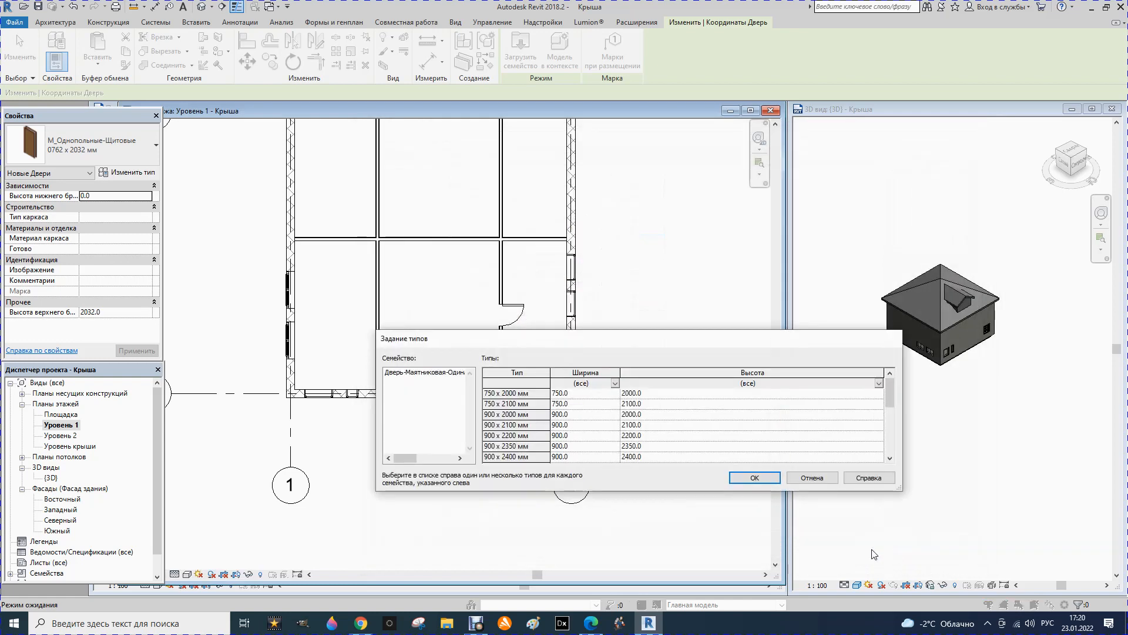
{"action": "left_click", "coordinate": [509, 435]}
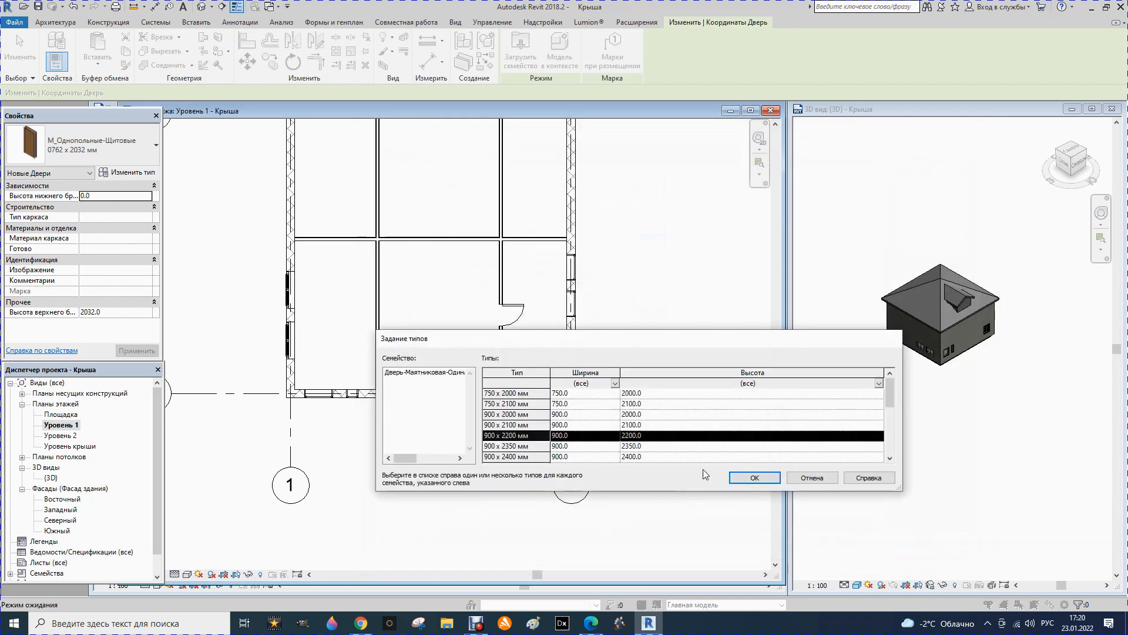
{"action": "left_click", "coordinate": [759, 478]}
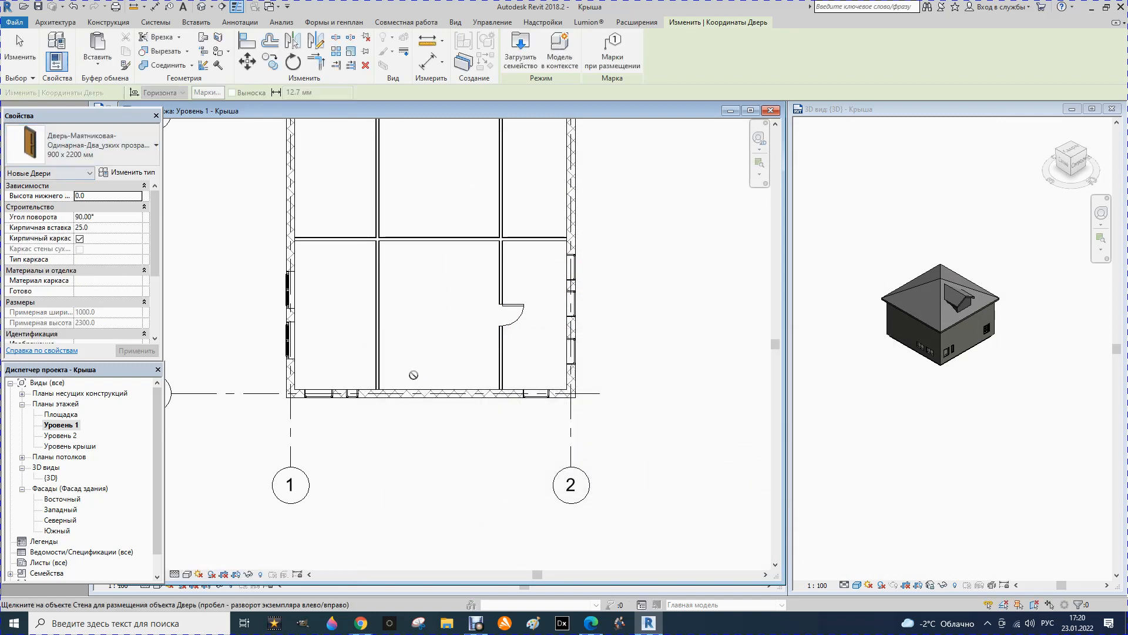
- Place the 900 x 2200 мм swing door in the exterior wall along axis А, 2200 mm from the partition nearest axis 1
{"action": "left_click", "coordinate": [434, 394]}
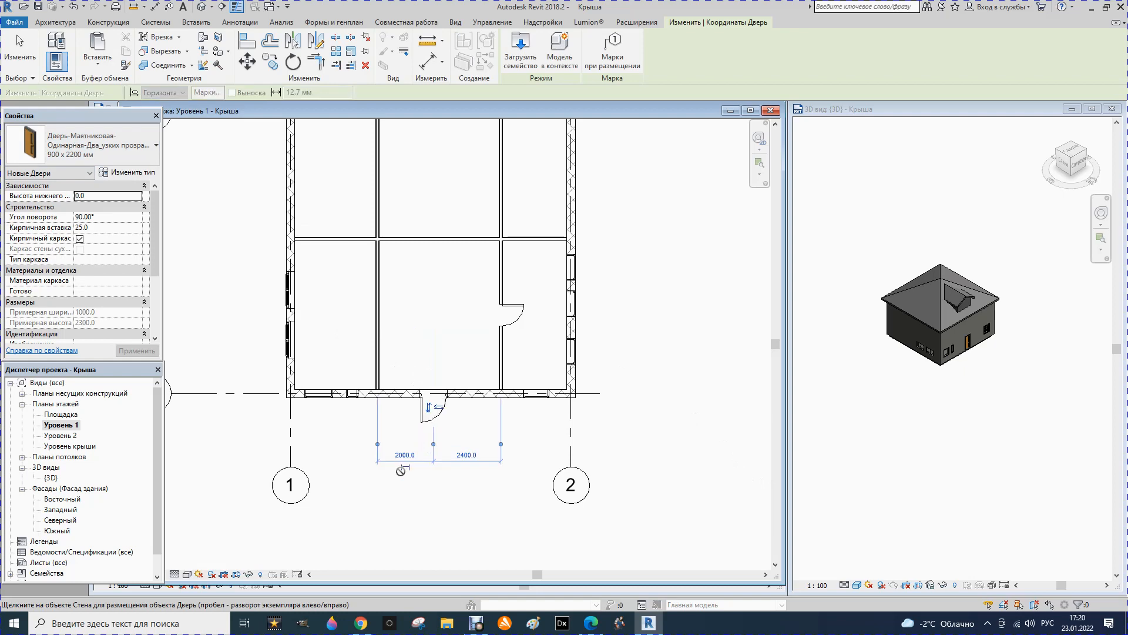
{"action": "key", "text": "Escape"}
{"action": "left_click", "coordinate": [442, 415]}
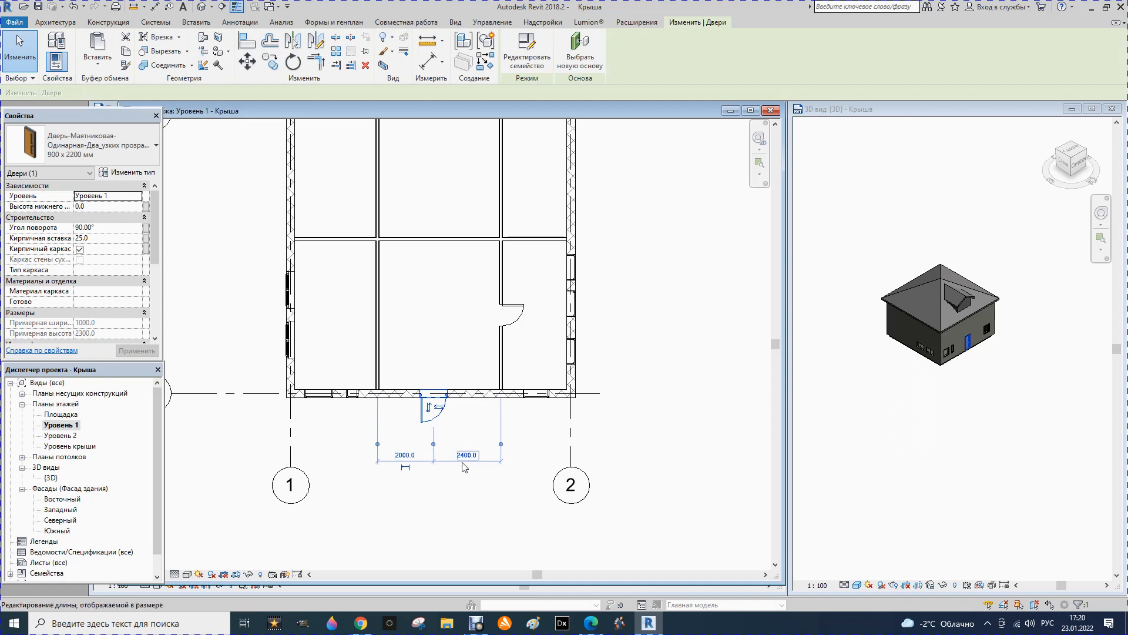
{"action": "left_click", "coordinate": [406, 460]}
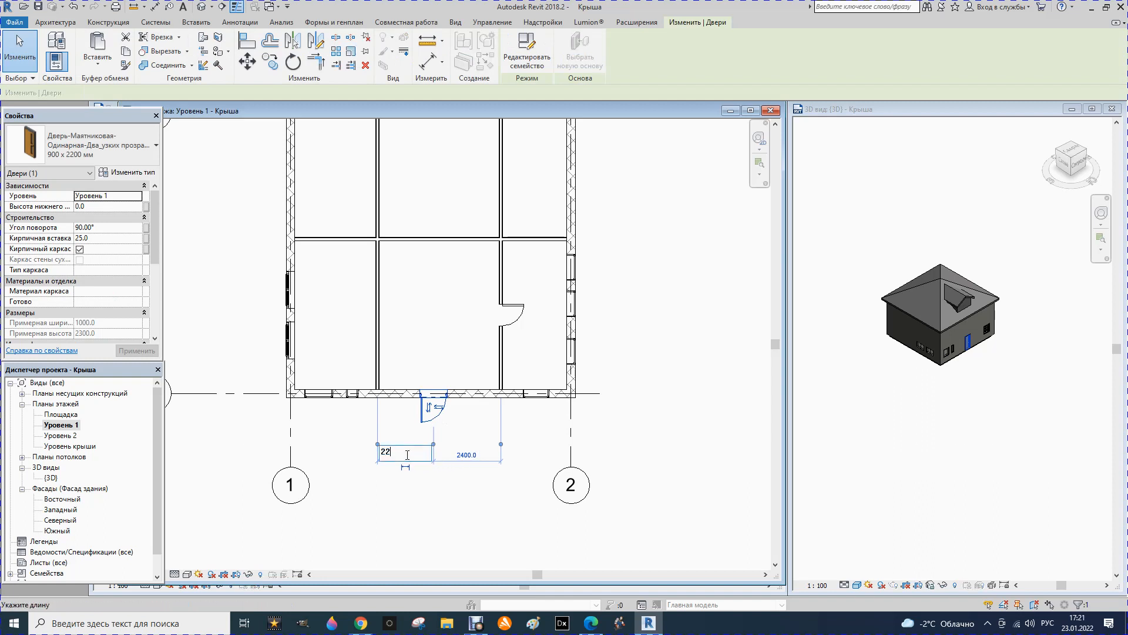
{"action": "type", "text": "2200"}
{"action": "key", "text": "Return"}
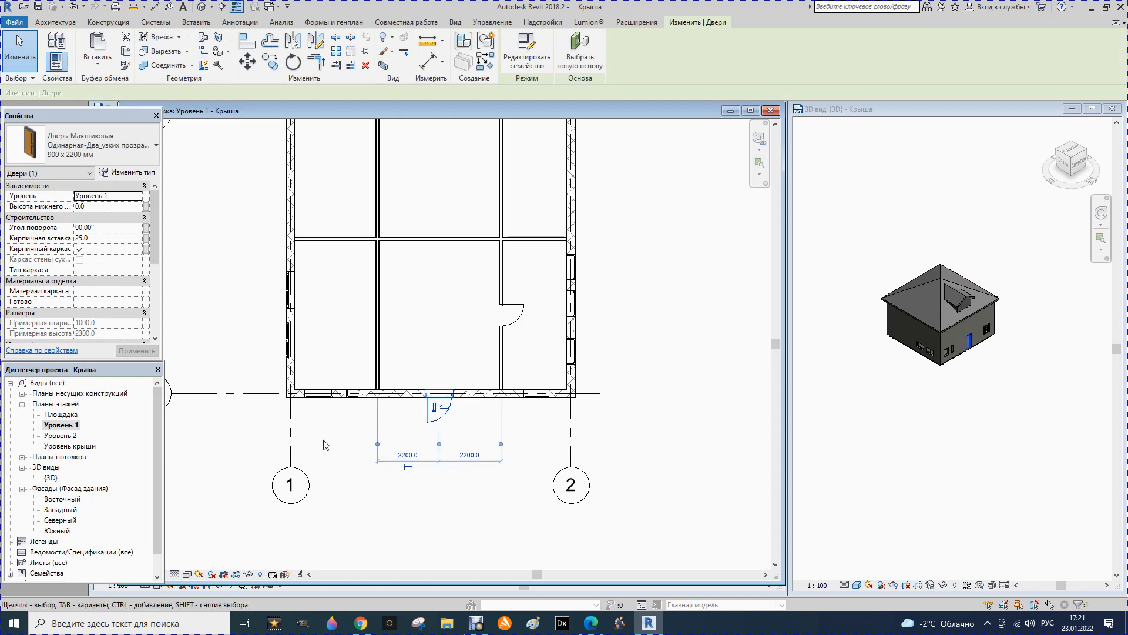
{"action": "key", "text": "Escape"}
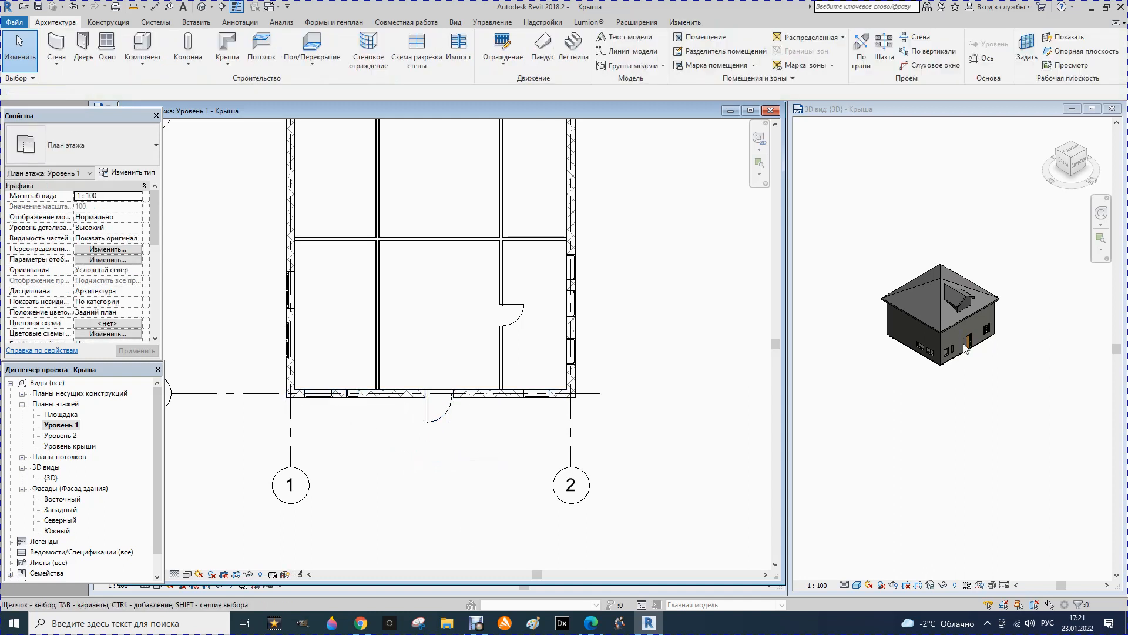
{"action": "left_click", "coordinate": [1095, 183]}
{"action": "left_click", "coordinate": [1081, 167]}
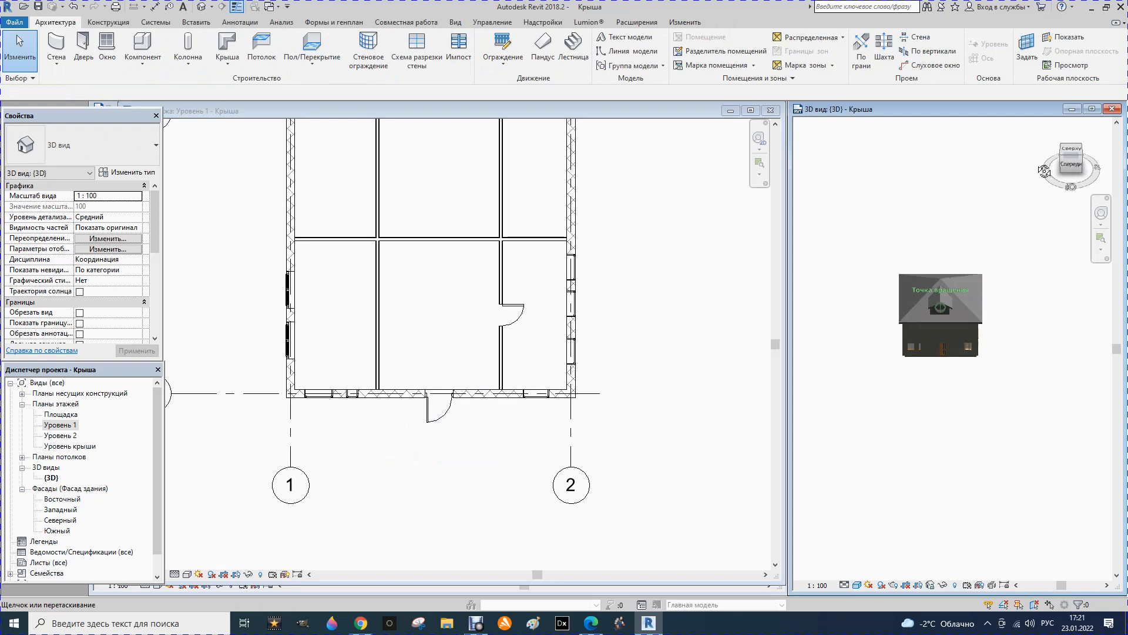
{"action": "scroll", "coordinate": [921, 341], "scroll_direction": "up", "scroll_amount": 5}
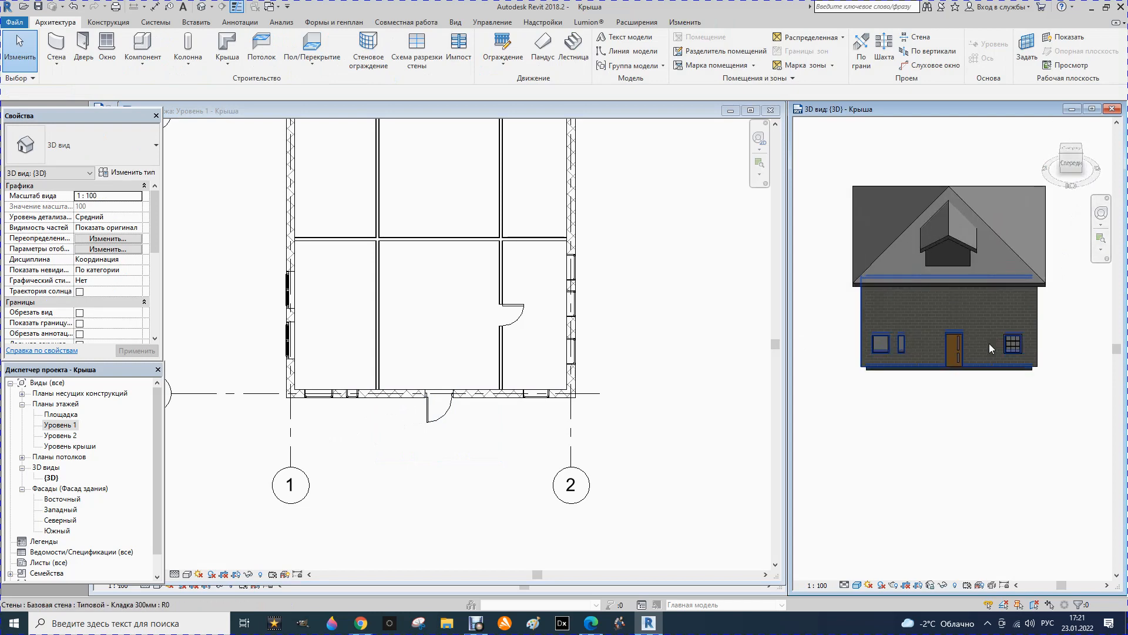
- Start loading another door family and open the ГОСТ 14624-84 folder inside the Двери library folder
{"action": "left_click", "coordinate": [82, 59]}
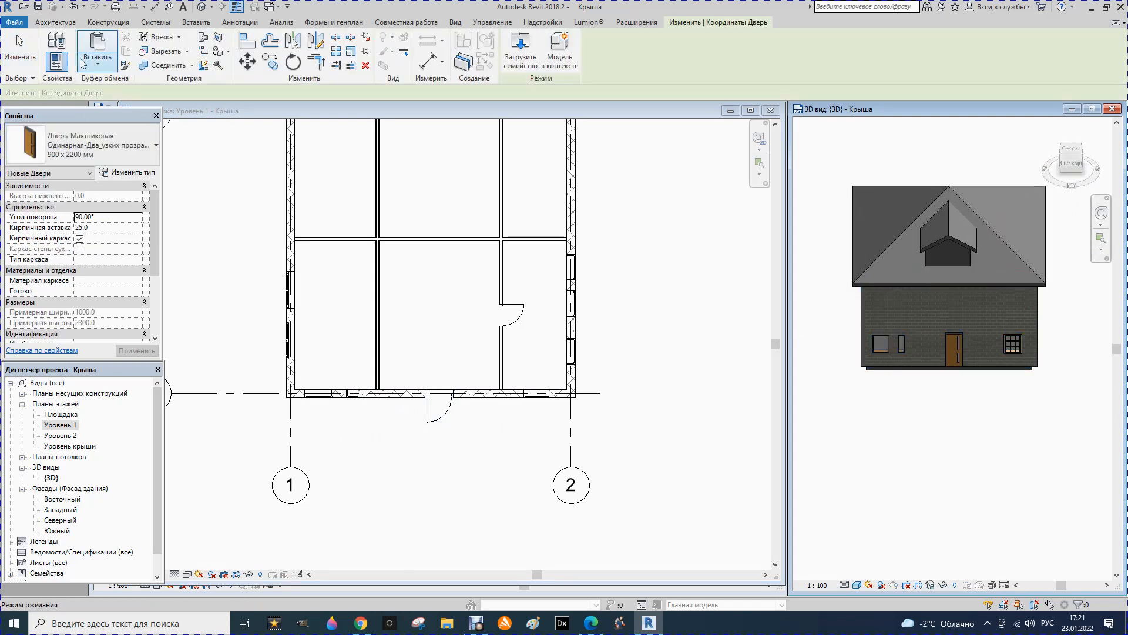
{"action": "left_click", "coordinate": [516, 57]}
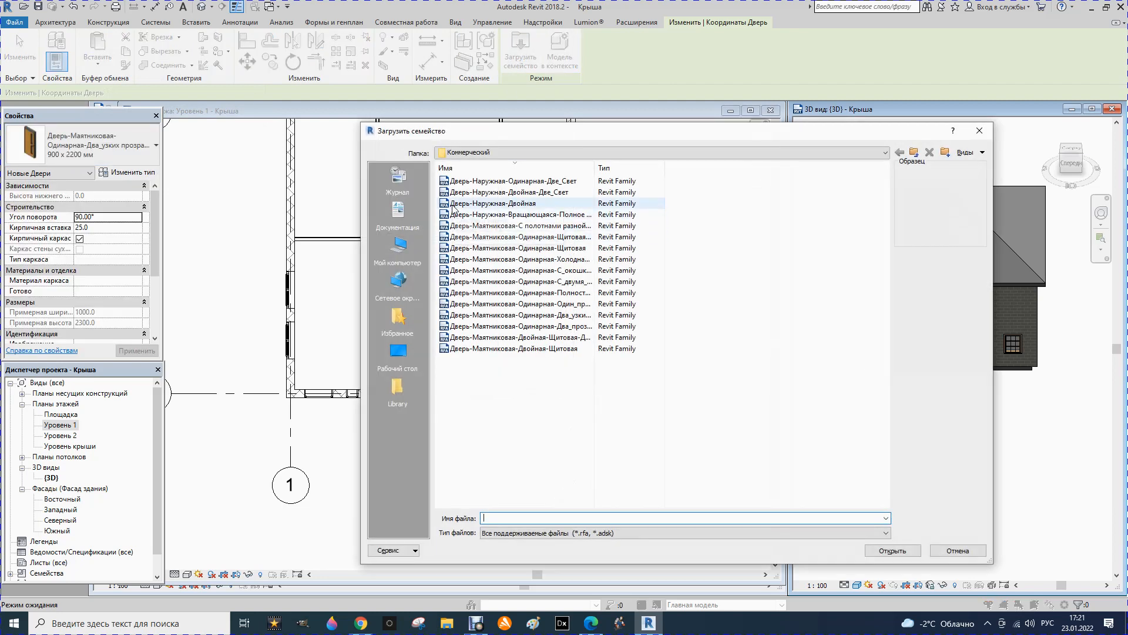
{"action": "left_click", "coordinate": [458, 315]}
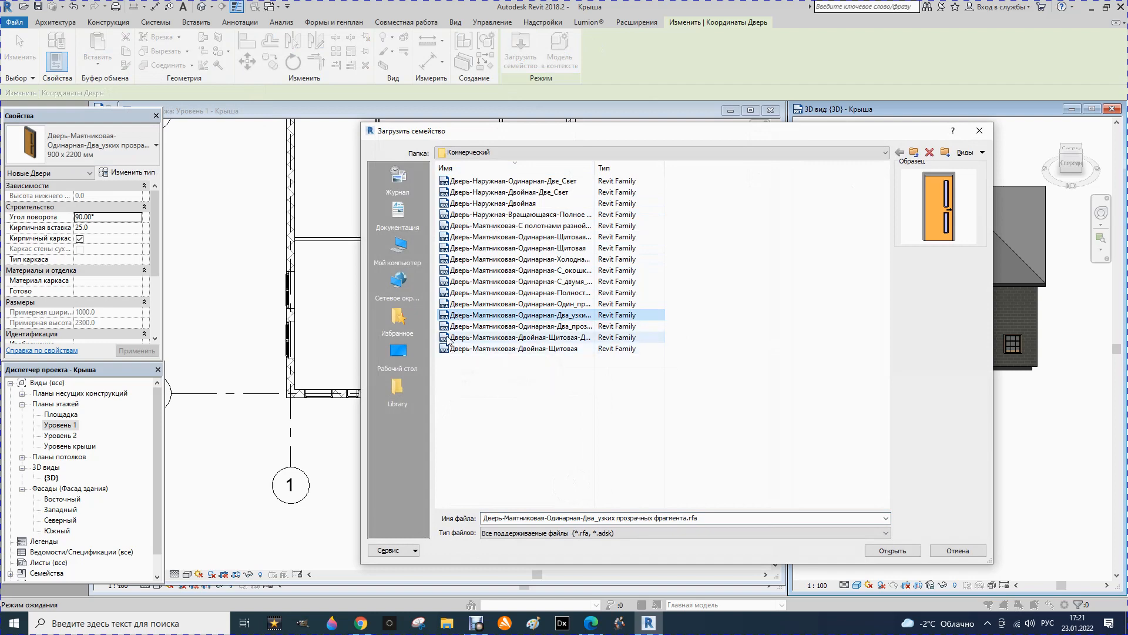
{"action": "left_click", "coordinate": [529, 152]}
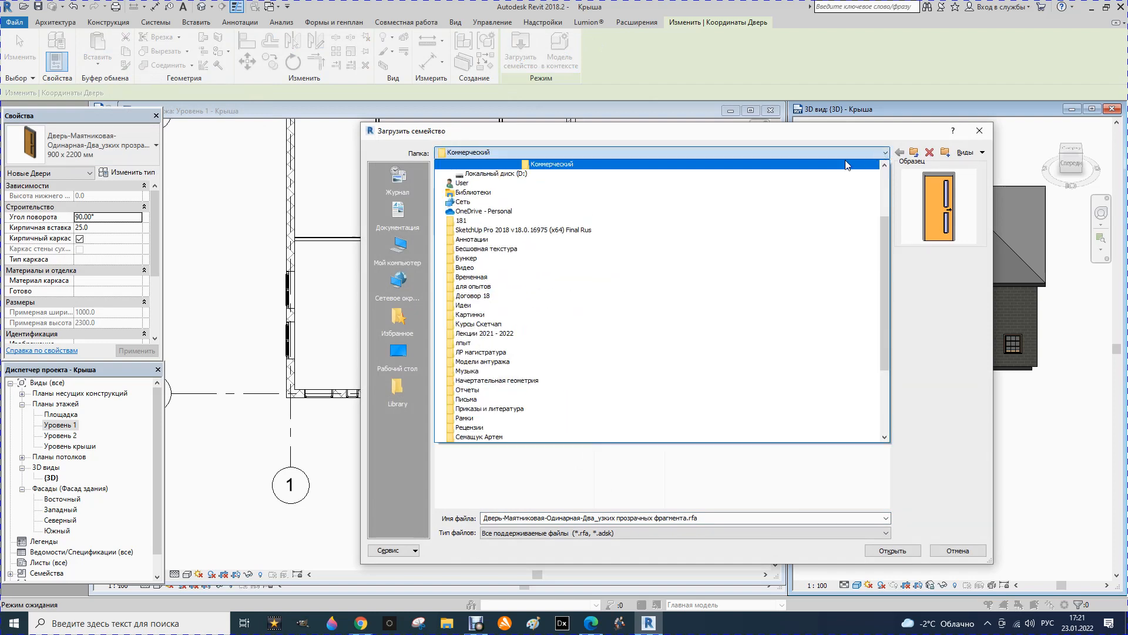
{"action": "scroll", "coordinate": [504, 255], "scroll_direction": "up", "scroll_amount": 3}
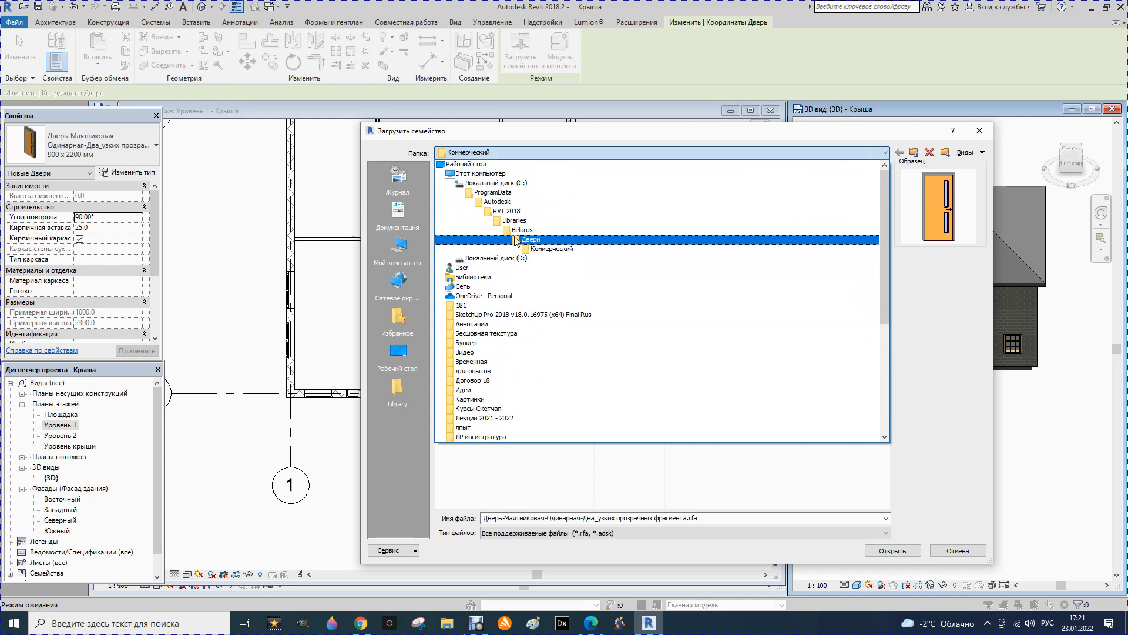
{"action": "left_click", "coordinate": [516, 241]}
{"action": "double_click", "coordinate": [456, 337]}
{"action": "double_click", "coordinate": [478, 215]}
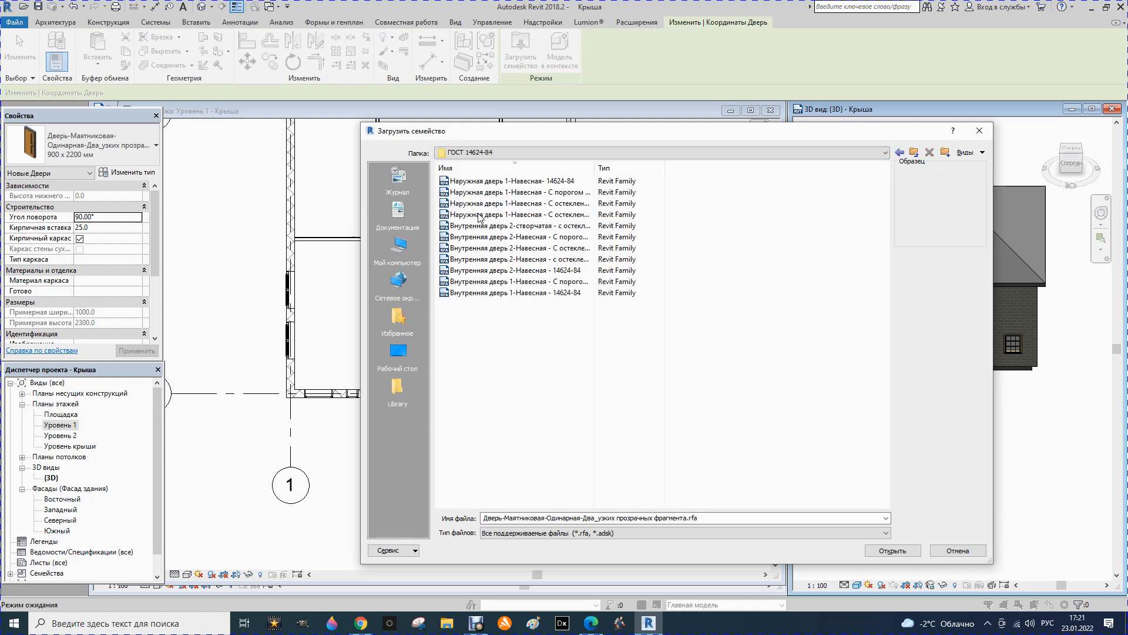
- Load the family Наружная дверь 1-Навесная - С остеклением и порогом - 14624-84 with the type ДНО 21-9ЛП ГОСТ 14624-84
{"action": "left_click", "coordinate": [483, 203]}
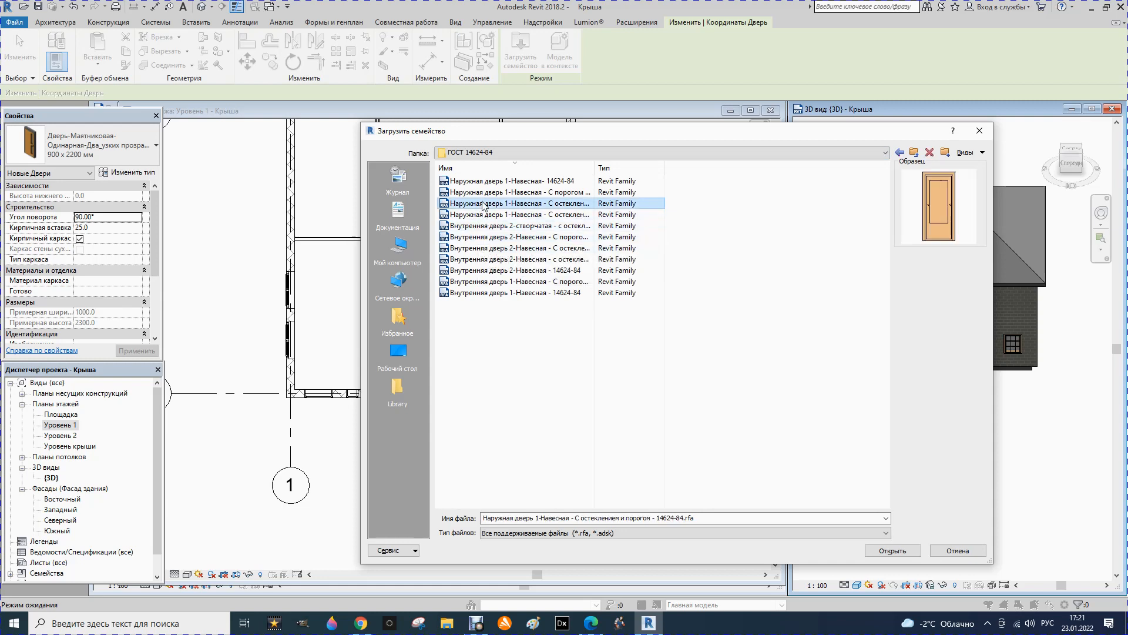
{"action": "left_click", "coordinate": [893, 551]}
{"action": "left_click", "coordinate": [501, 422]}
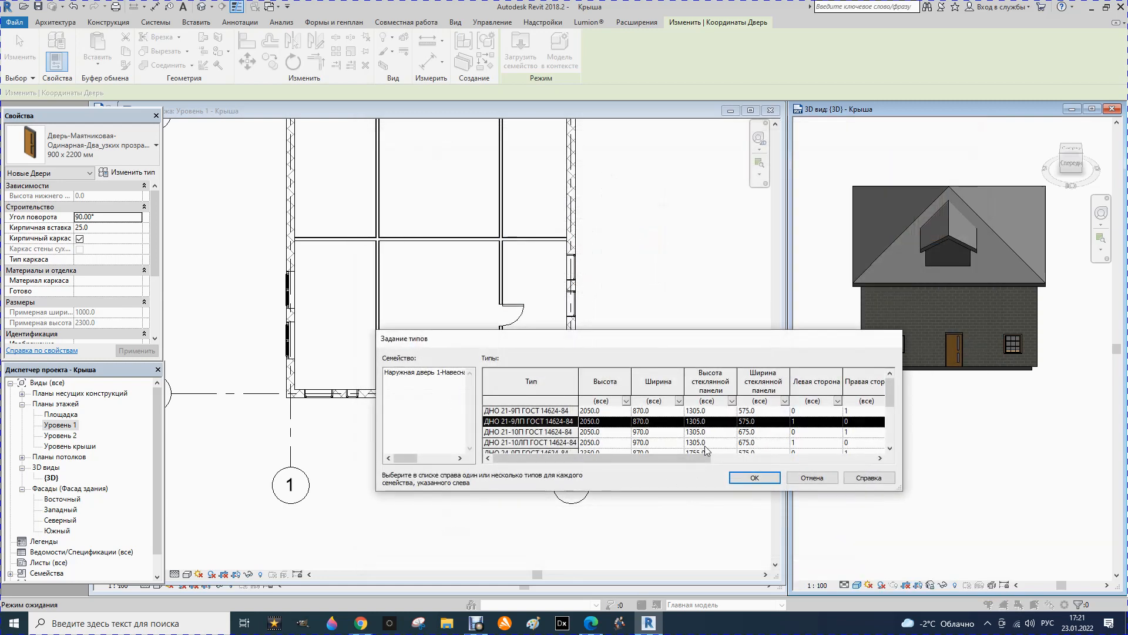
{"action": "left_click", "coordinate": [754, 477]}
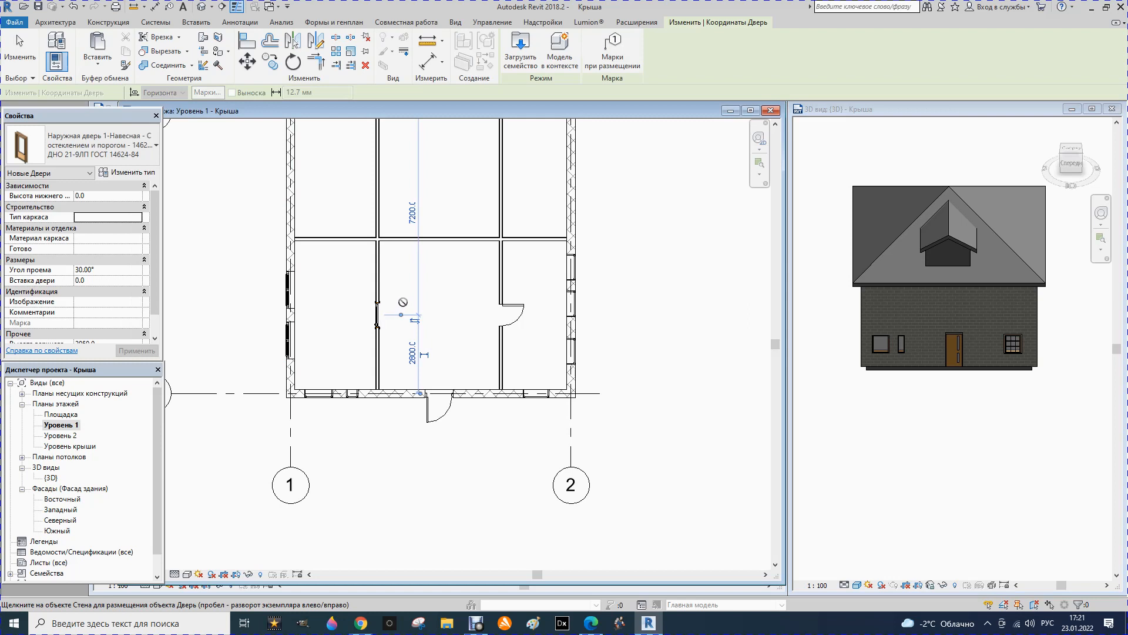
- Place four glazed ДНО 21-9ЛП doors: two in the partition nearest axis 1, one in the crosswise partition, one in the other partition's upper part
{"action": "left_click", "coordinate": [500, 177]}
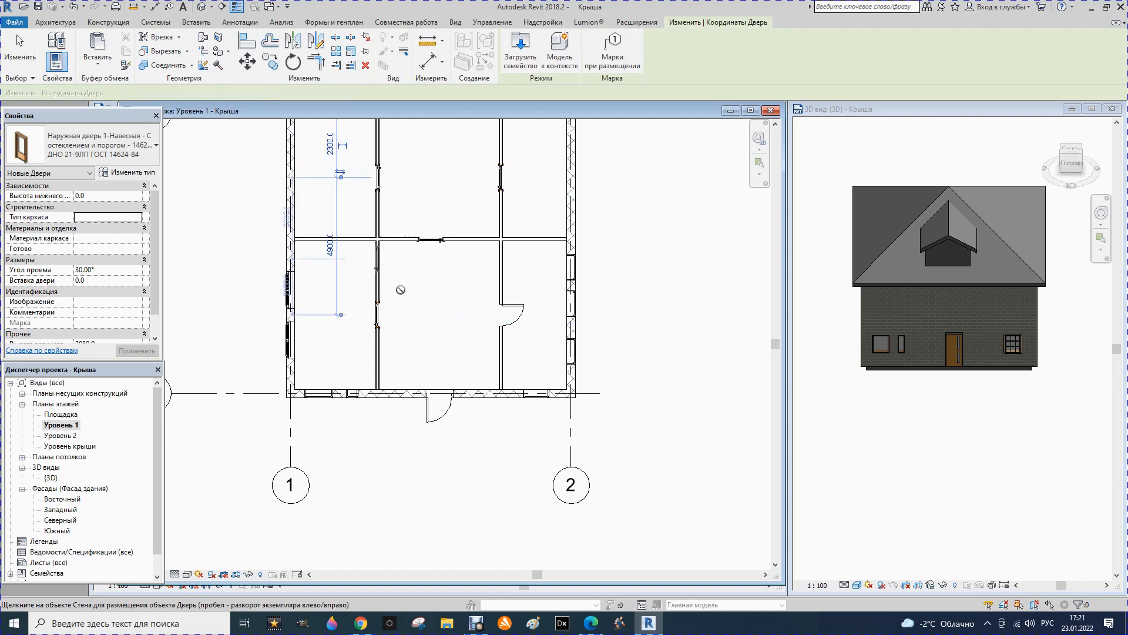
{"action": "scroll", "coordinate": [461, 353], "scroll_direction": "down", "scroll_amount": 3}
{"action": "scroll", "coordinate": [465, 355], "scroll_direction": "down", "scroll_amount": 1}
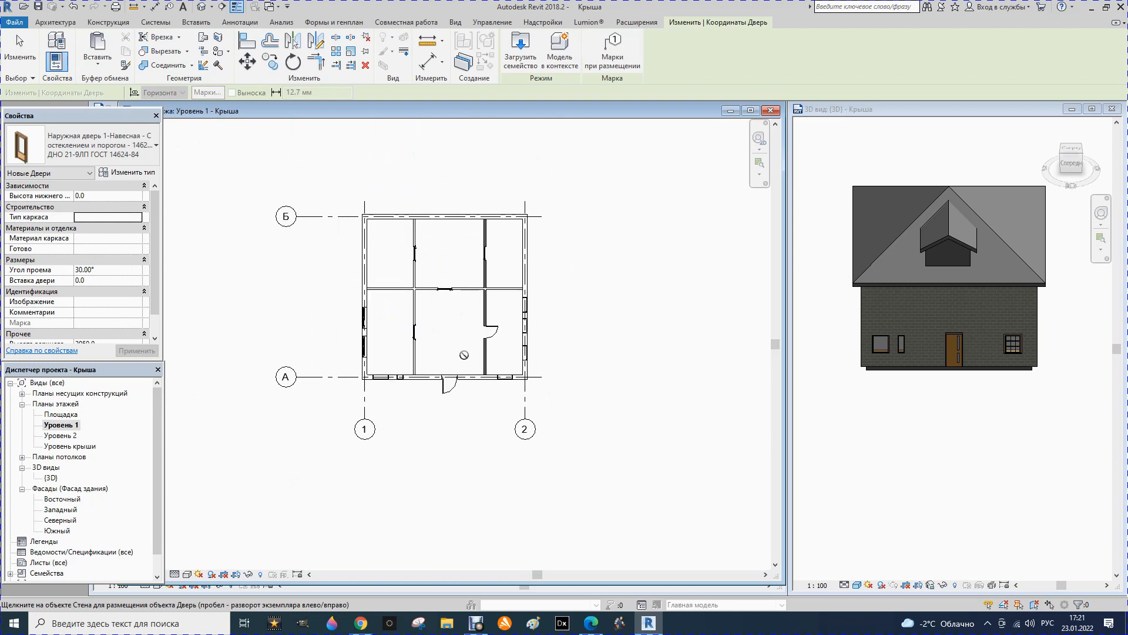
{"action": "left_click", "coordinate": [446, 388]}
{"action": "key", "text": "Escape"}
{"action": "key", "text": "Escape"}
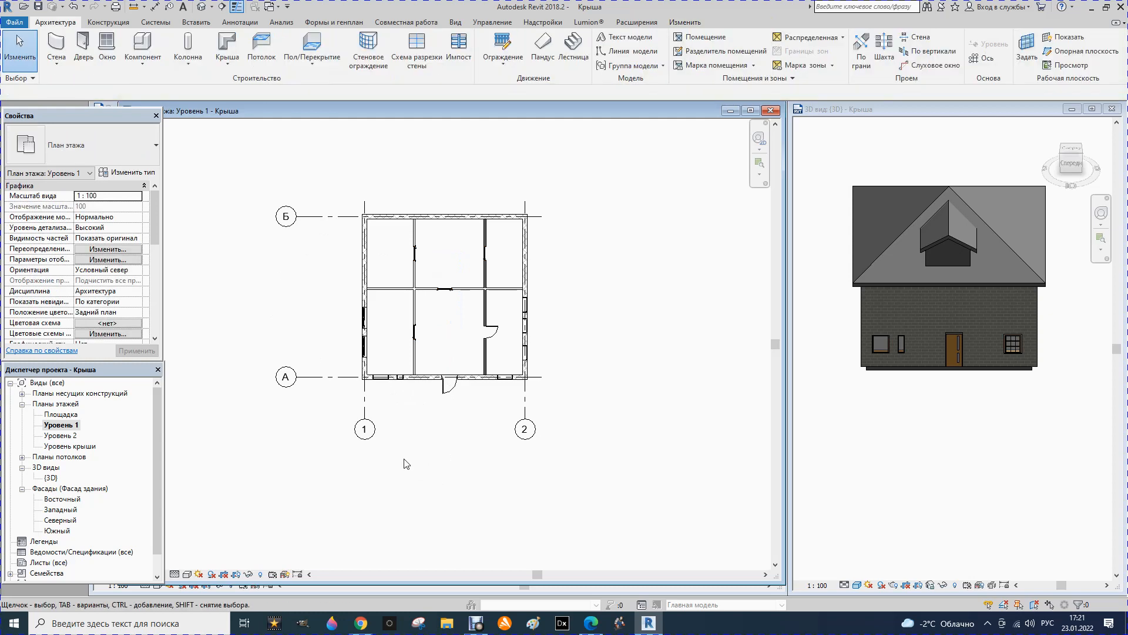
{"action": "scroll", "coordinate": [448, 385], "scroll_direction": "down", "scroll_amount": 1}
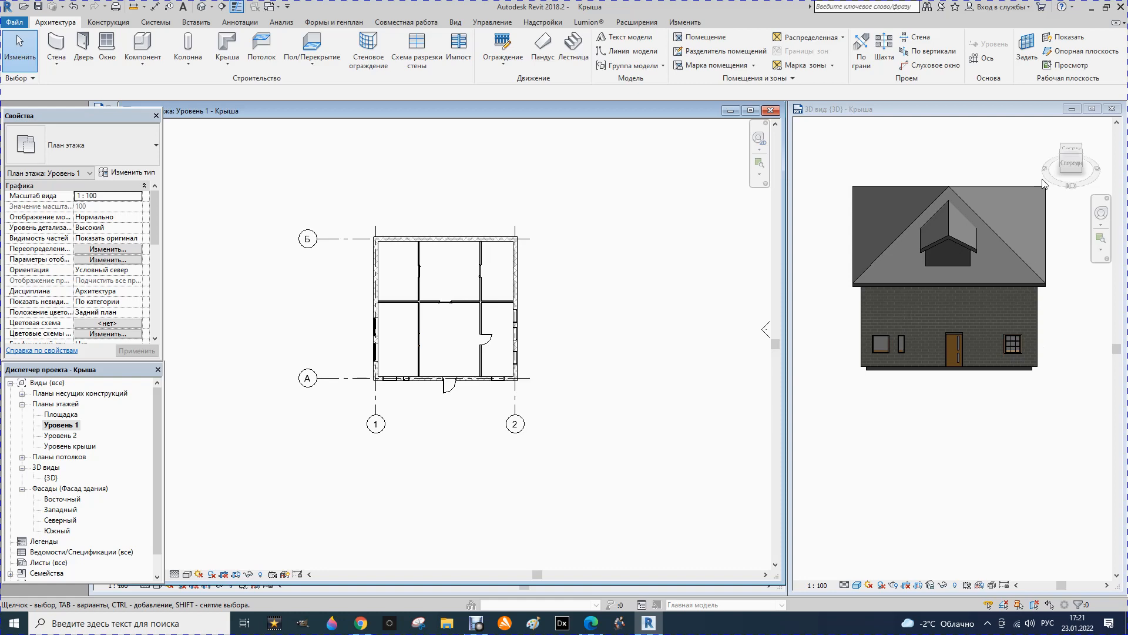
- Select the whole house in the Уровень 1 plan and filter the selection to Двери and Окна, excluding Оси, Перекрытия and Стены
{"action": "left_click", "coordinate": [1085, 163]}
{"action": "left_click", "coordinate": [1085, 162]}
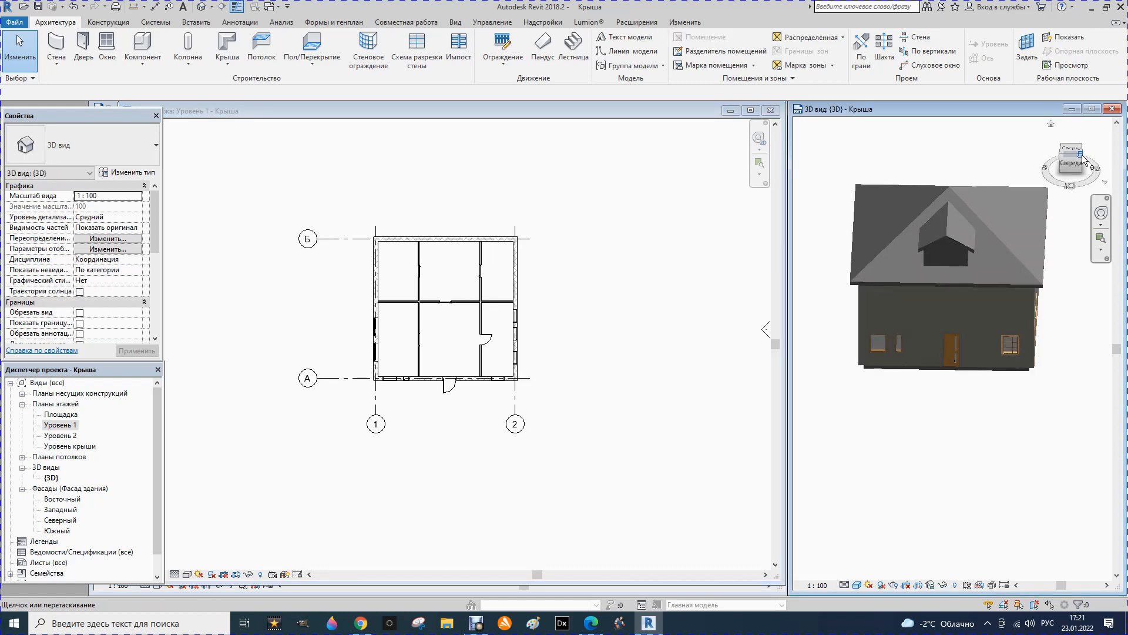
{"action": "scroll", "coordinate": [937, 341], "scroll_direction": "down", "scroll_amount": 4}
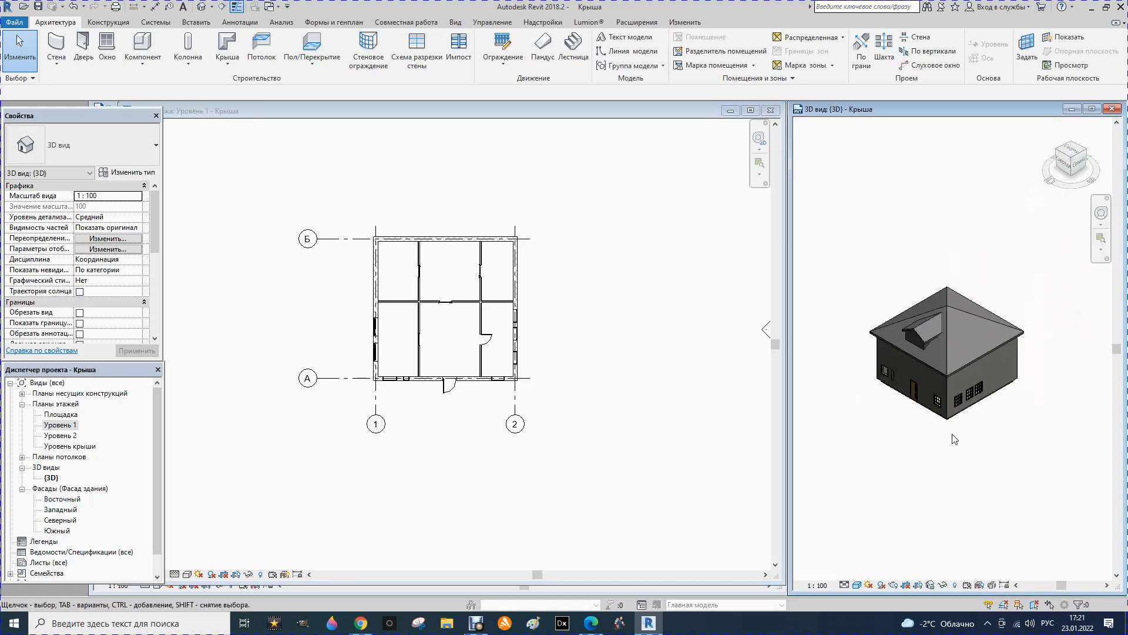
{"action": "scroll", "coordinate": [950, 432], "scroll_direction": "up", "scroll_amount": 3}
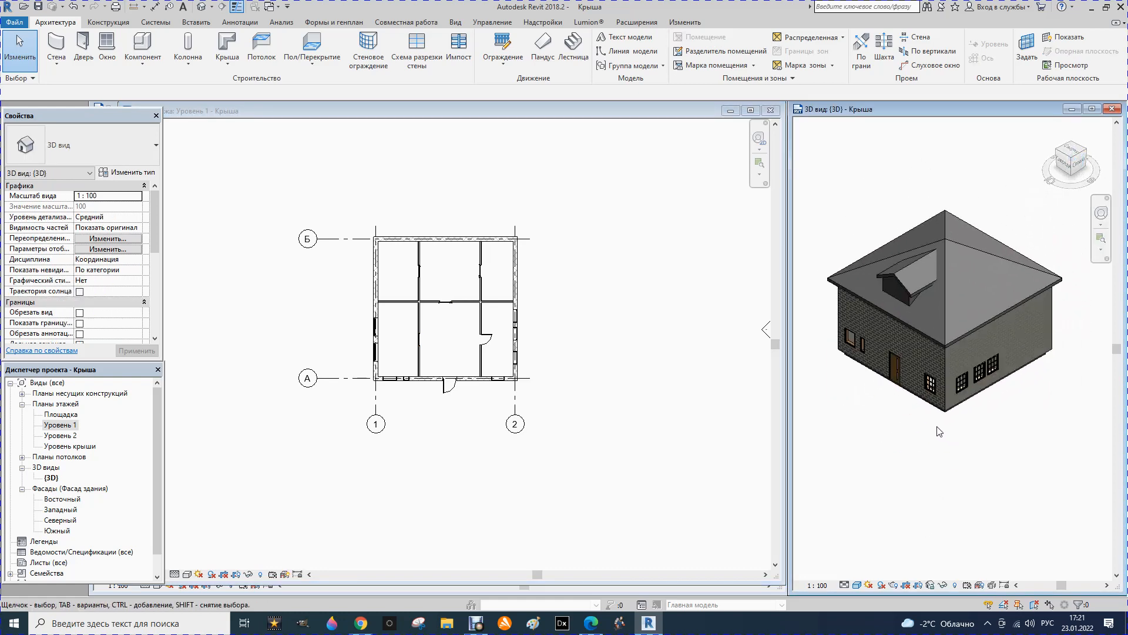
{"action": "left_click", "coordinate": [235, 177]}
{"action": "left_click_drag", "start_coordinate": [233, 194], "coordinate": [597, 511]}
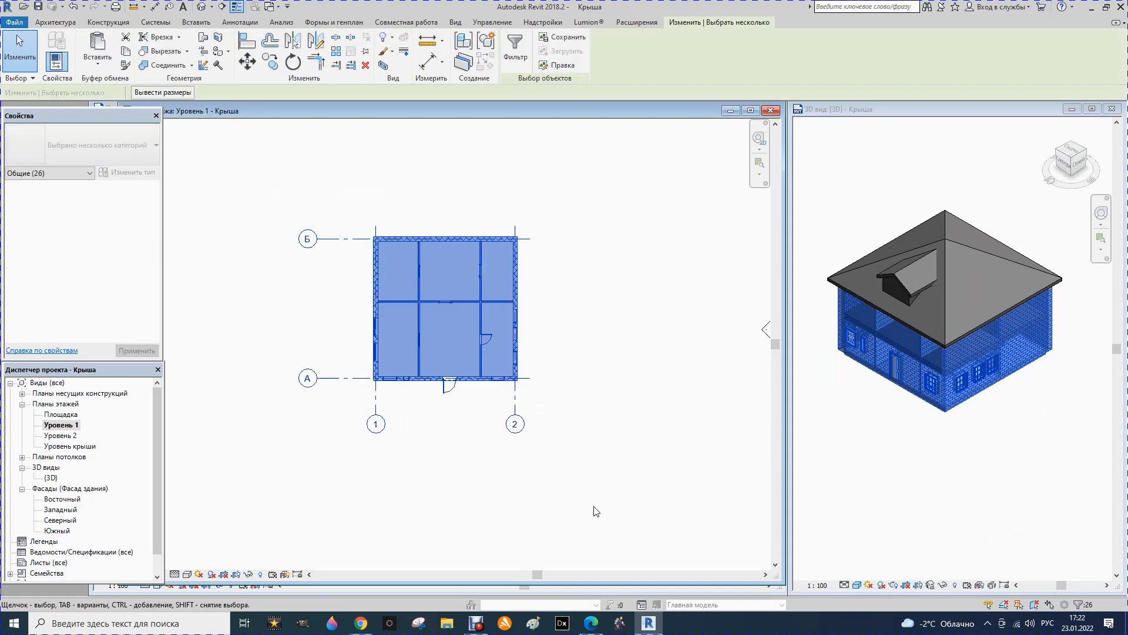
{"action": "left_click", "coordinate": [515, 48]}
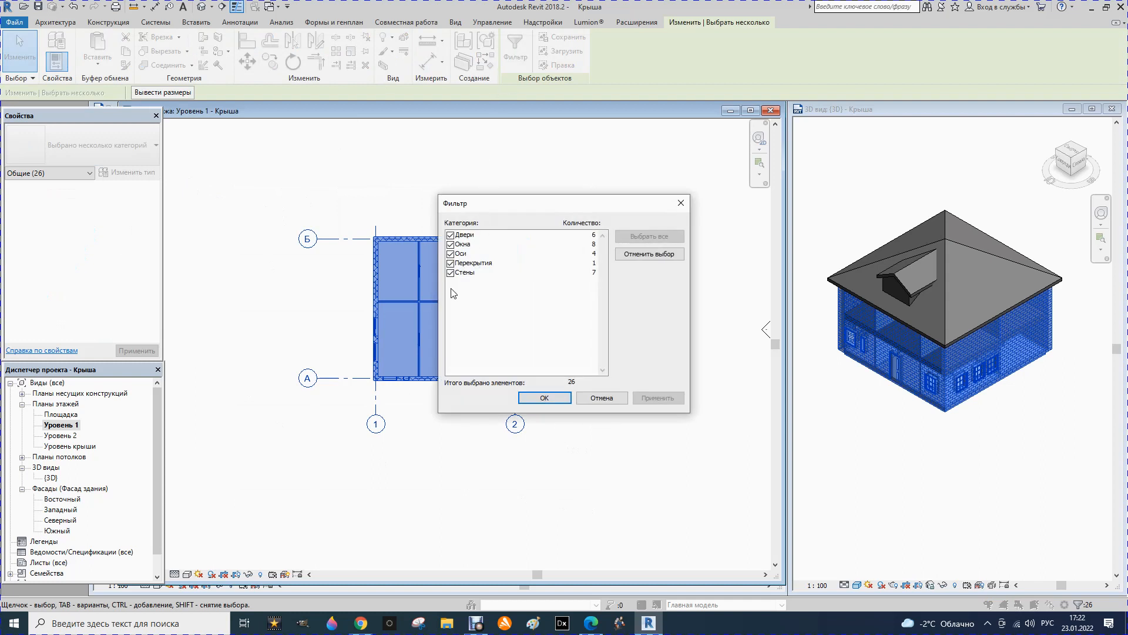
{"action": "left_click", "coordinate": [450, 253]}
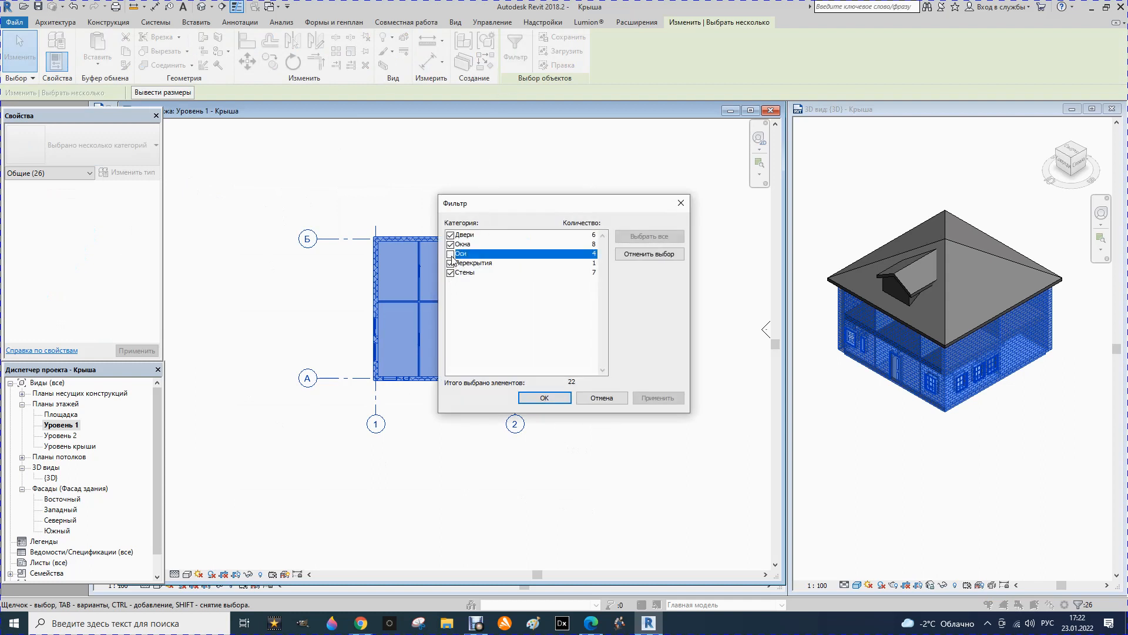
{"action": "left_click", "coordinate": [450, 263]}
{"action": "left_click", "coordinate": [451, 272]}
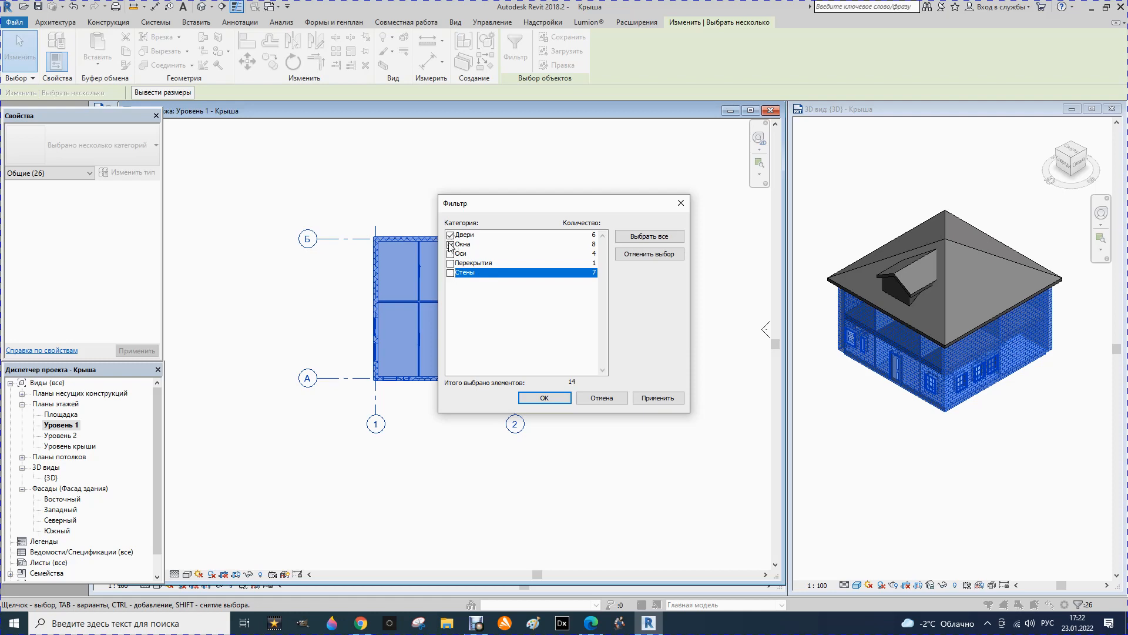
{"action": "left_click", "coordinate": [663, 399]}
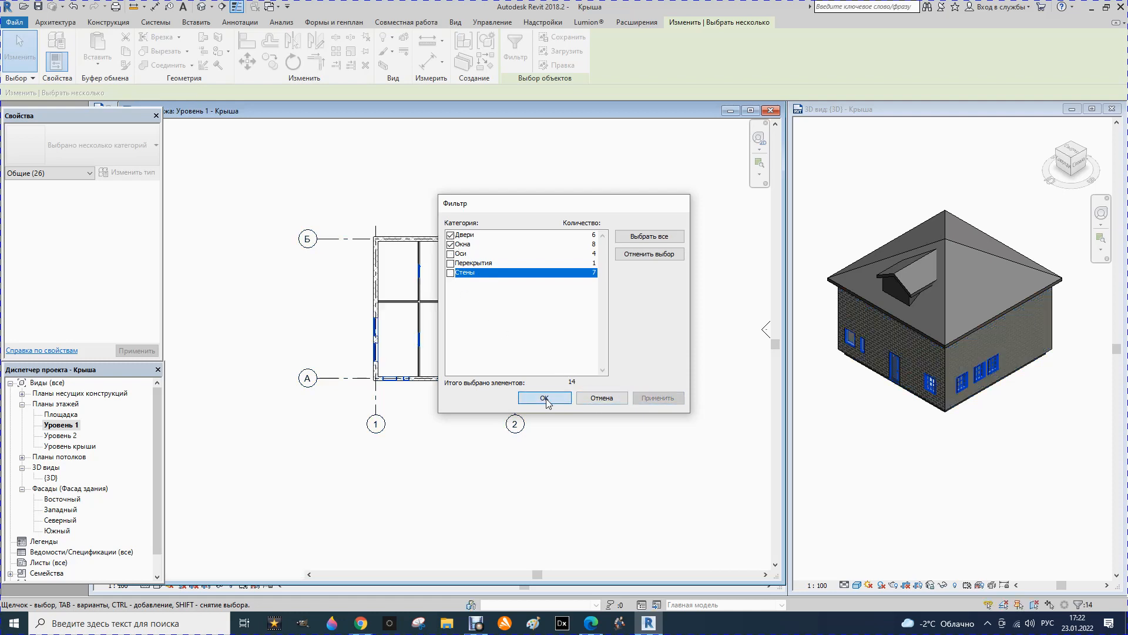
{"action": "left_click", "coordinate": [544, 398]}
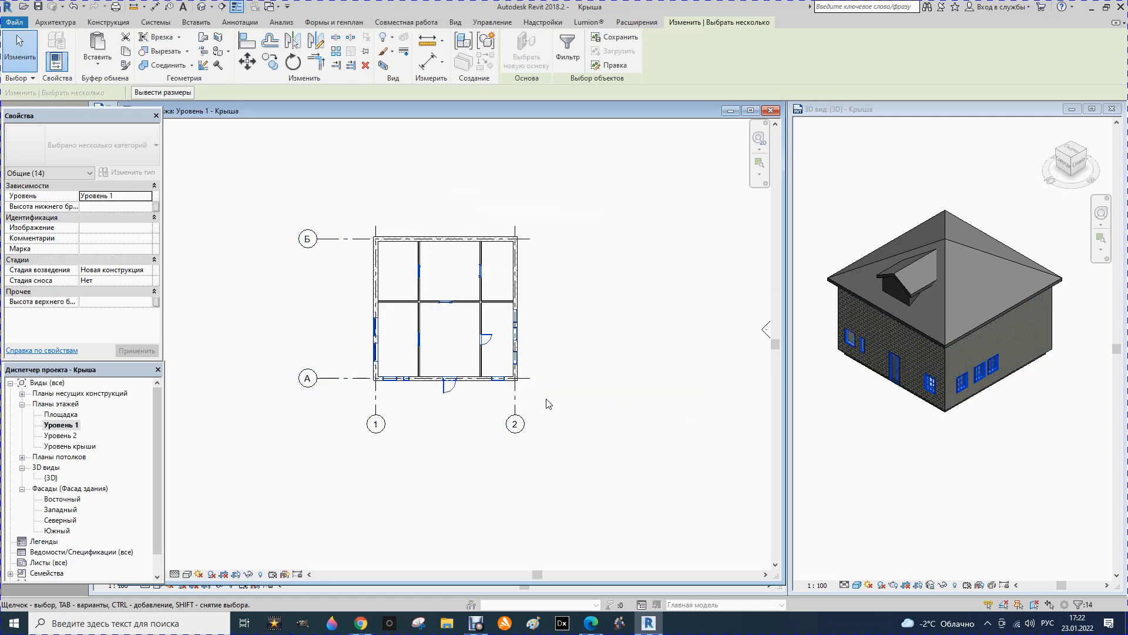
- Copy the selected doors and windows to the clipboard and paste them aligned to the level Уровень 2
{"action": "left_click", "coordinate": [126, 52]}
{"action": "left_click", "coordinate": [101, 65]}
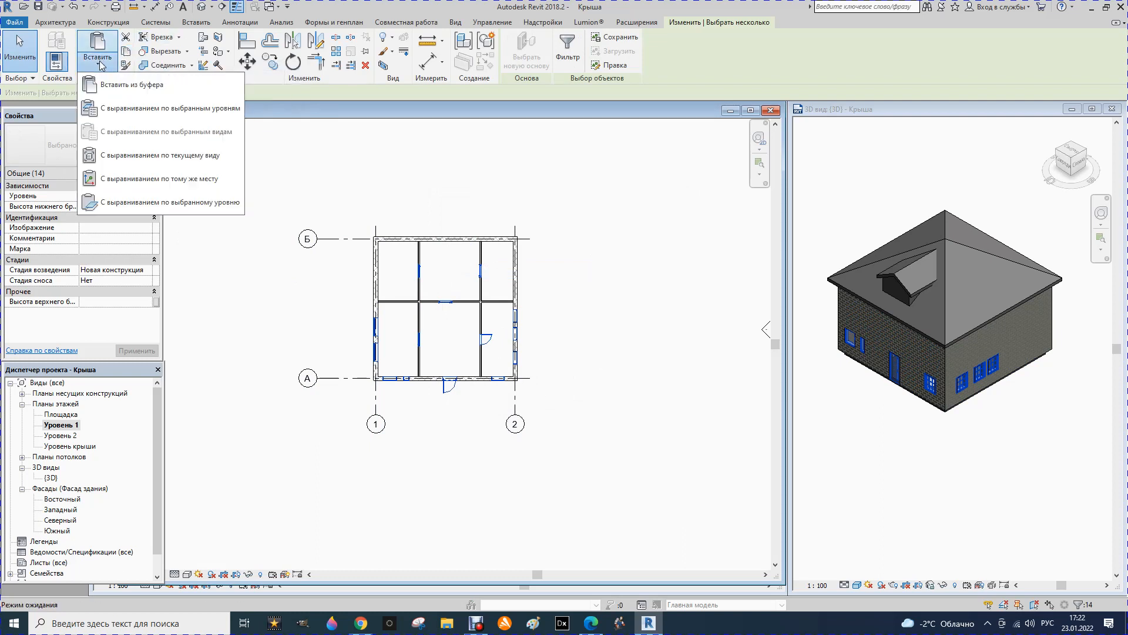
{"action": "left_click", "coordinate": [141, 109]}
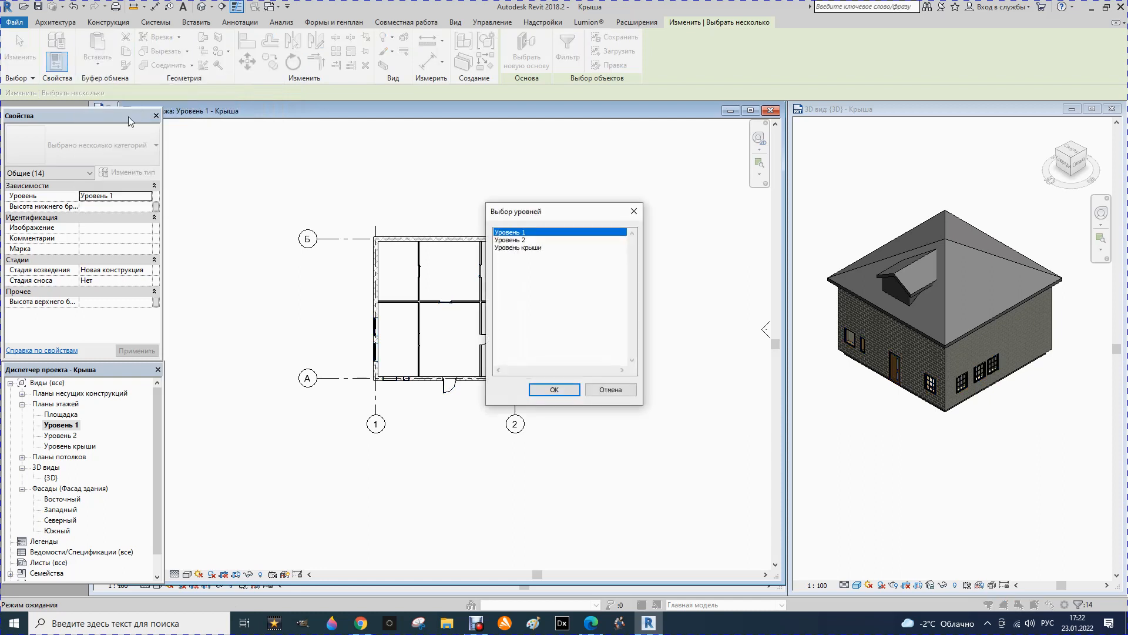
{"action": "left_click", "coordinate": [510, 240]}
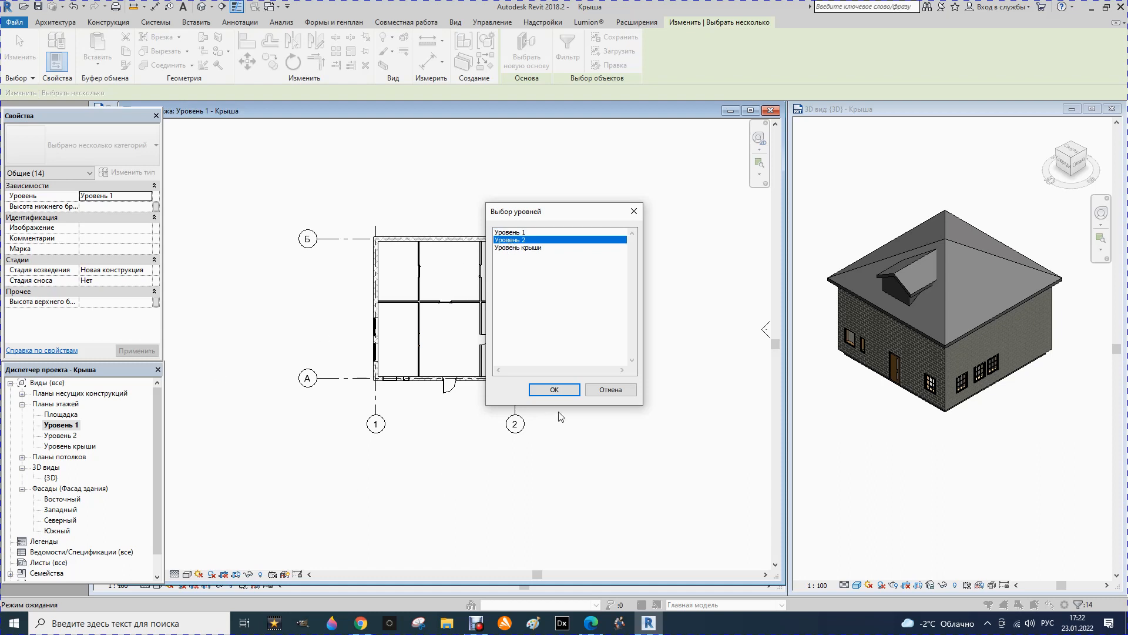
{"action": "left_click", "coordinate": [558, 388]}
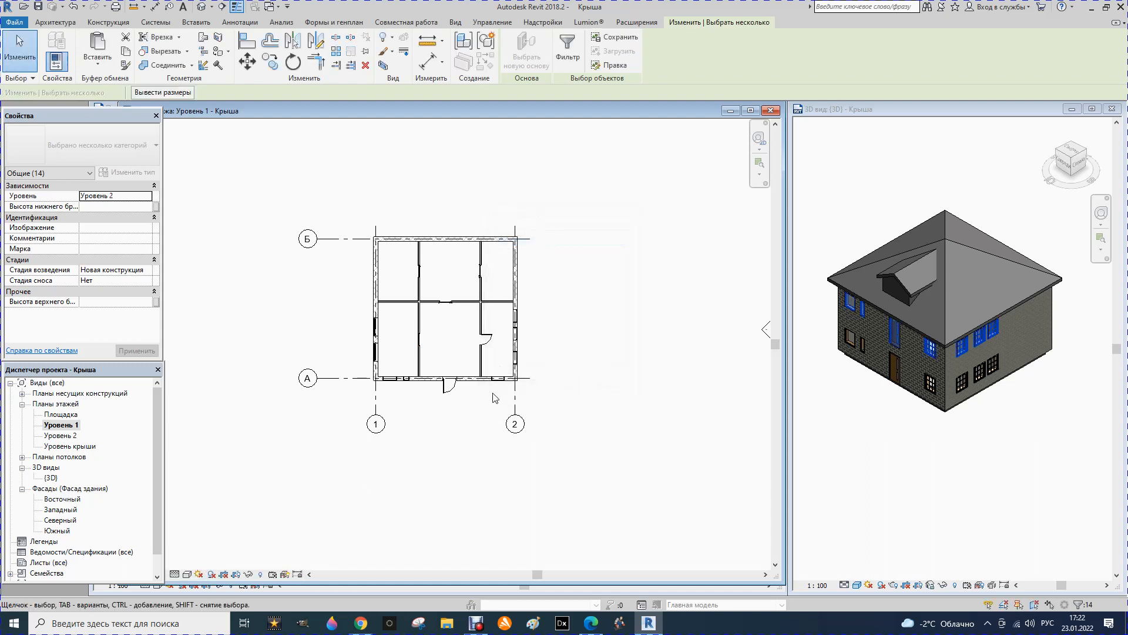
{"action": "left_click", "coordinate": [893, 434]}
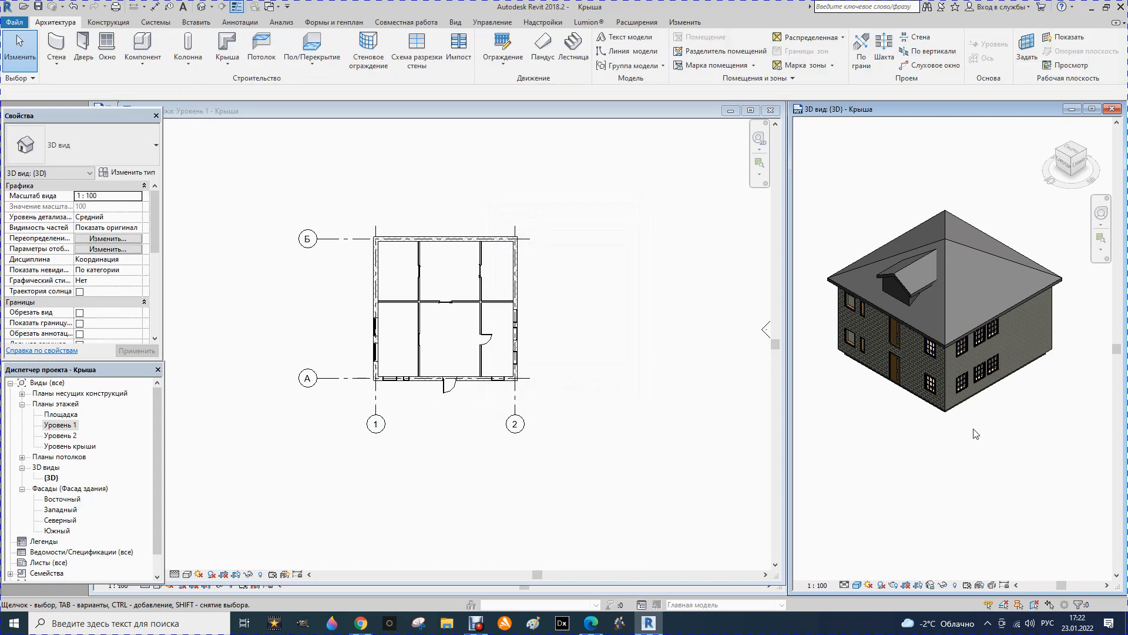
{"action": "scroll", "coordinate": [976, 433], "scroll_direction": "up", "scroll_amount": 3}
{"action": "scroll", "coordinate": [952, 400], "scroll_direction": "down", "scroll_amount": 3}
{"action": "scroll", "coordinate": [922, 347], "scroll_direction": "up", "scroll_amount": 3}
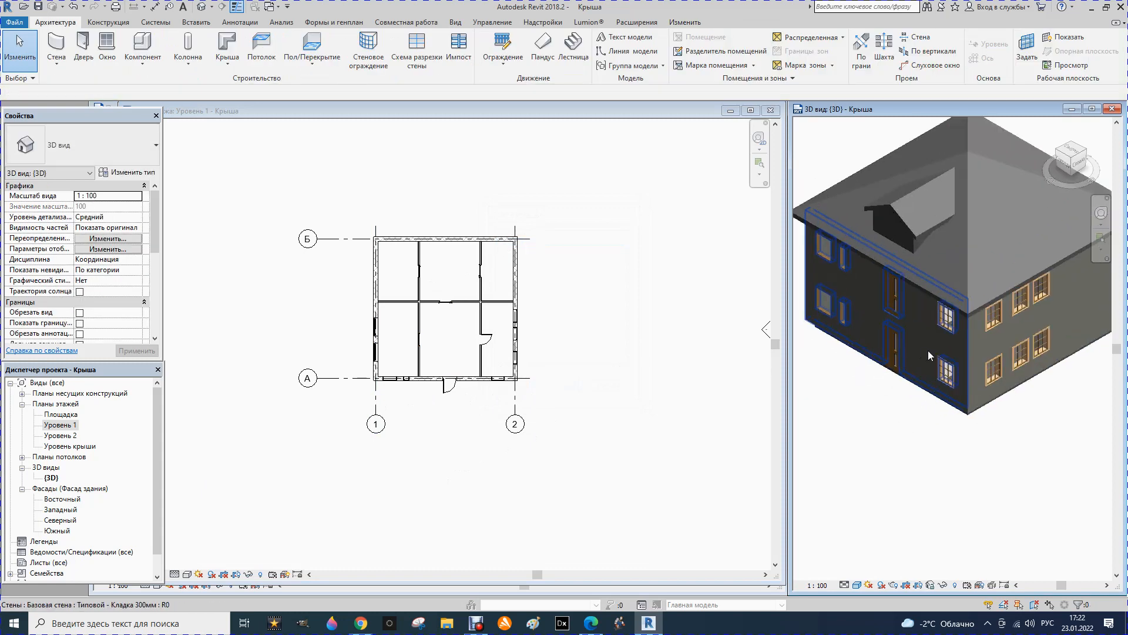
- Temporarily hide the main hip roof element in the house's 3D view
{"action": "left_click", "coordinate": [957, 310]}
{"action": "left_click", "coordinate": [944, 585]}
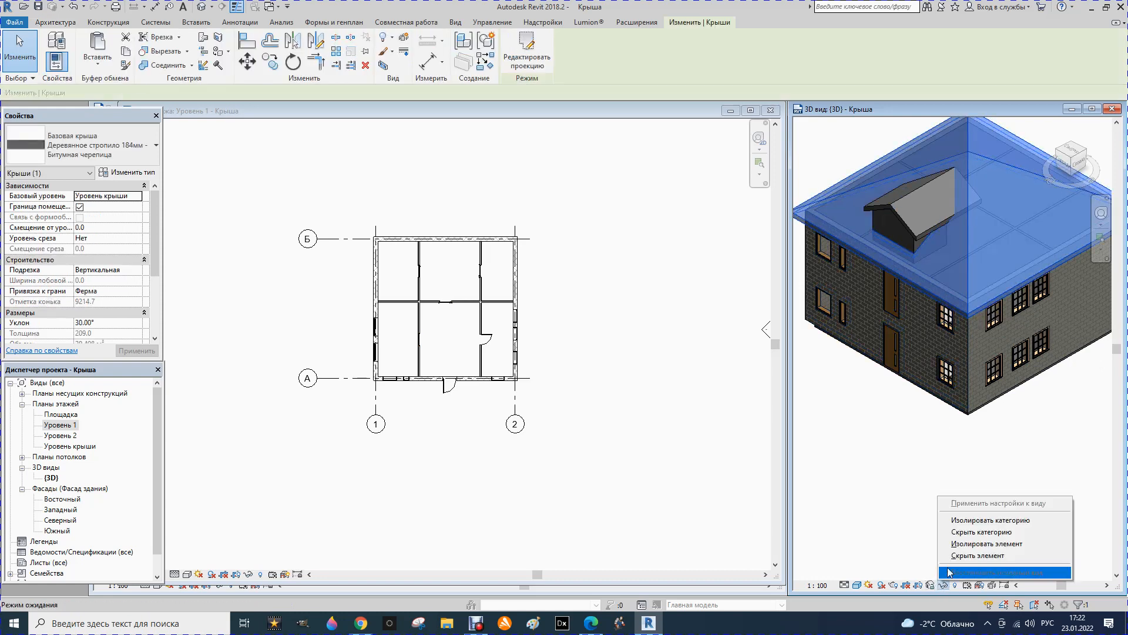
{"action": "left_click", "coordinate": [970, 556]}
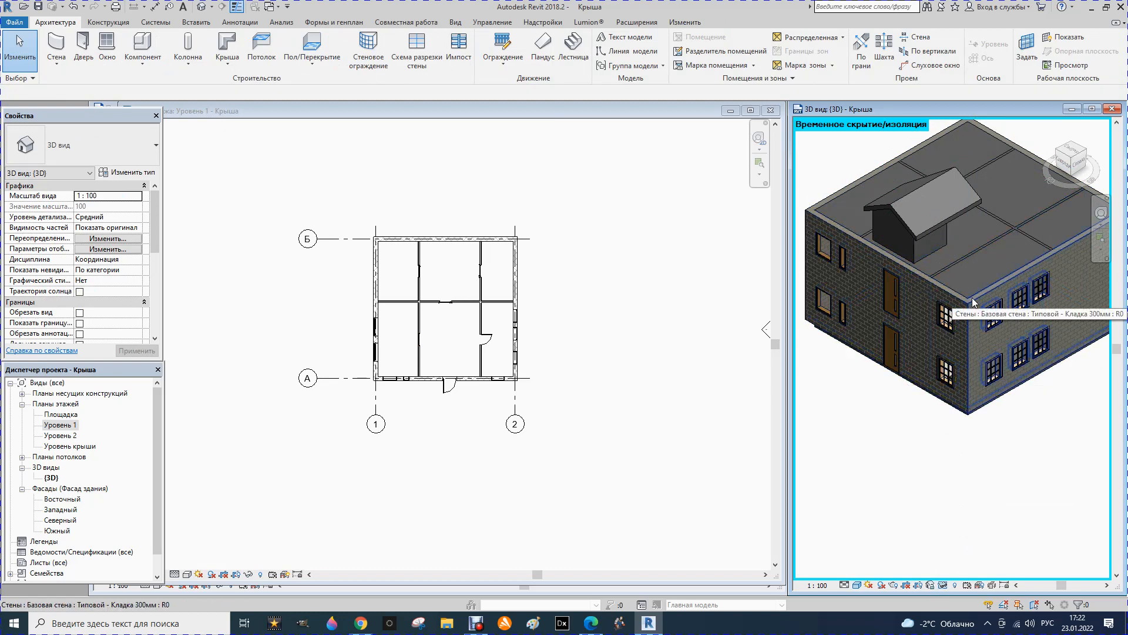
- Temporarily hide the Типовой пол - 400мм slab at Уровень крыши in the 3D view to expose the upper-floor rooms
{"action": "scroll", "coordinate": [896, 326], "scroll_direction": "down", "scroll_amount": 3}
{"action": "left_click", "coordinate": [1072, 164]}
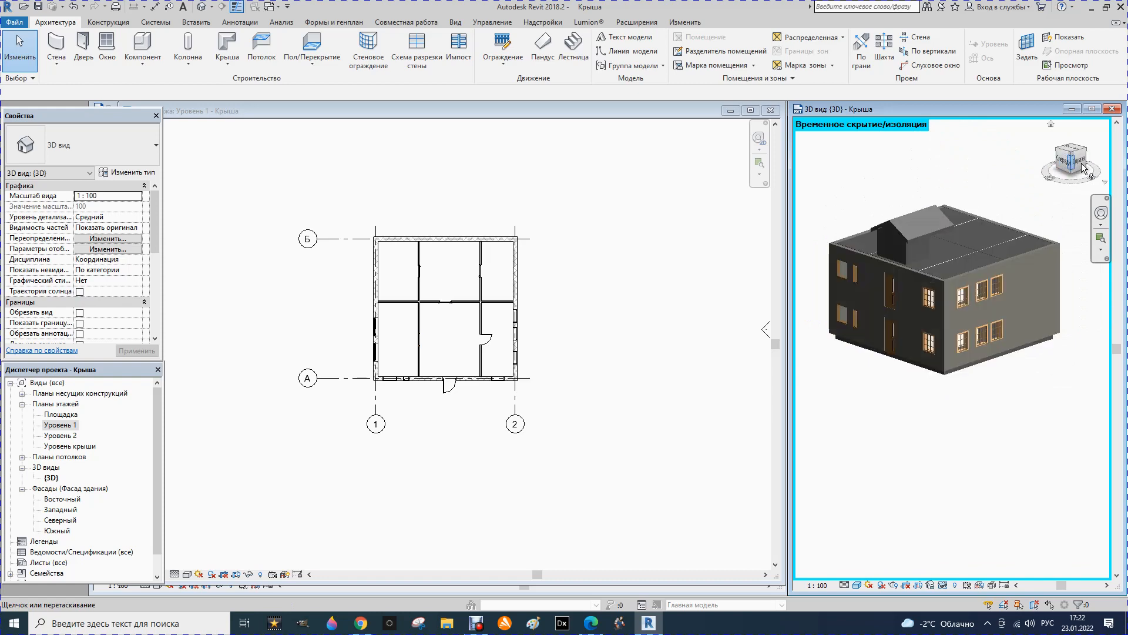
{"action": "mouse_move", "coordinate": [1079, 168]}
{"action": "left_mouse_down"}
{"action": "mouse_move", "coordinate": [1027, 203]}
{"action": "mouse_move", "coordinate": [1052, 183]}
{"action": "mouse_move", "coordinate": [1097, 200]}
{"action": "mouse_move", "coordinate": [1098, 160]}
{"action": "left_mouse_up"}
{"action": "left_click", "coordinate": [1053, 354]}
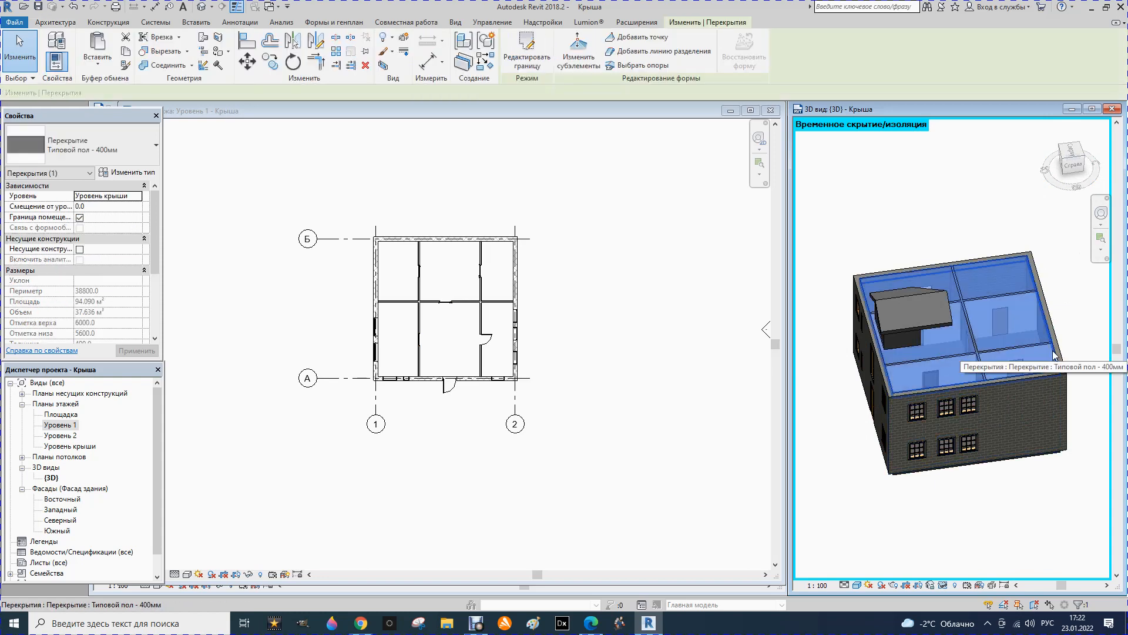
{"action": "left_click", "coordinate": [945, 586]}
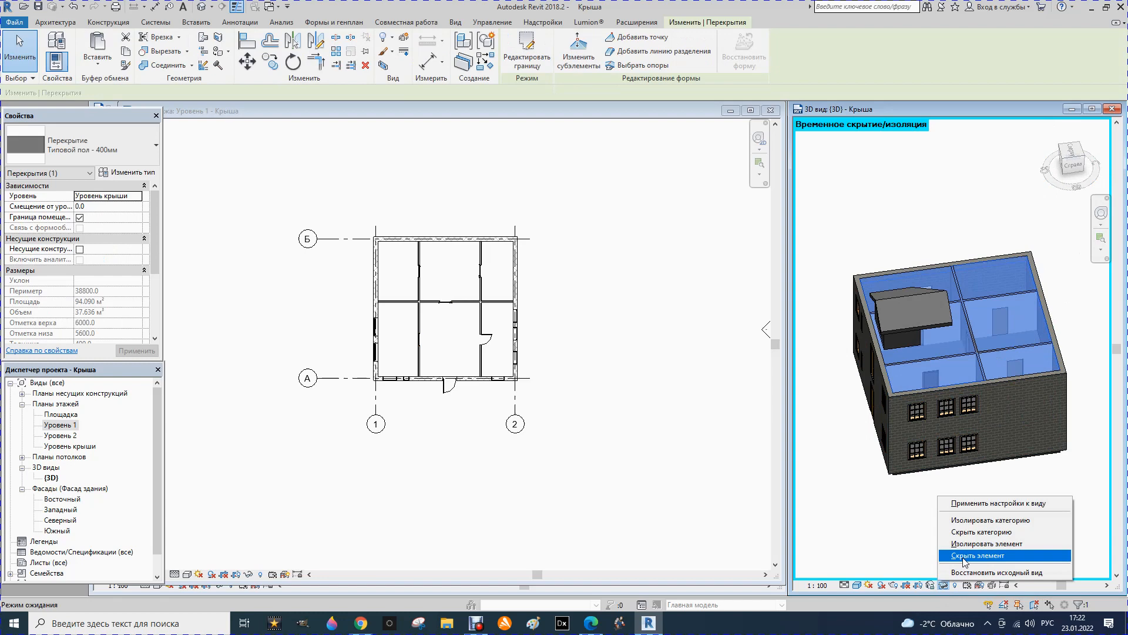
{"action": "left_click", "coordinate": [966, 556]}
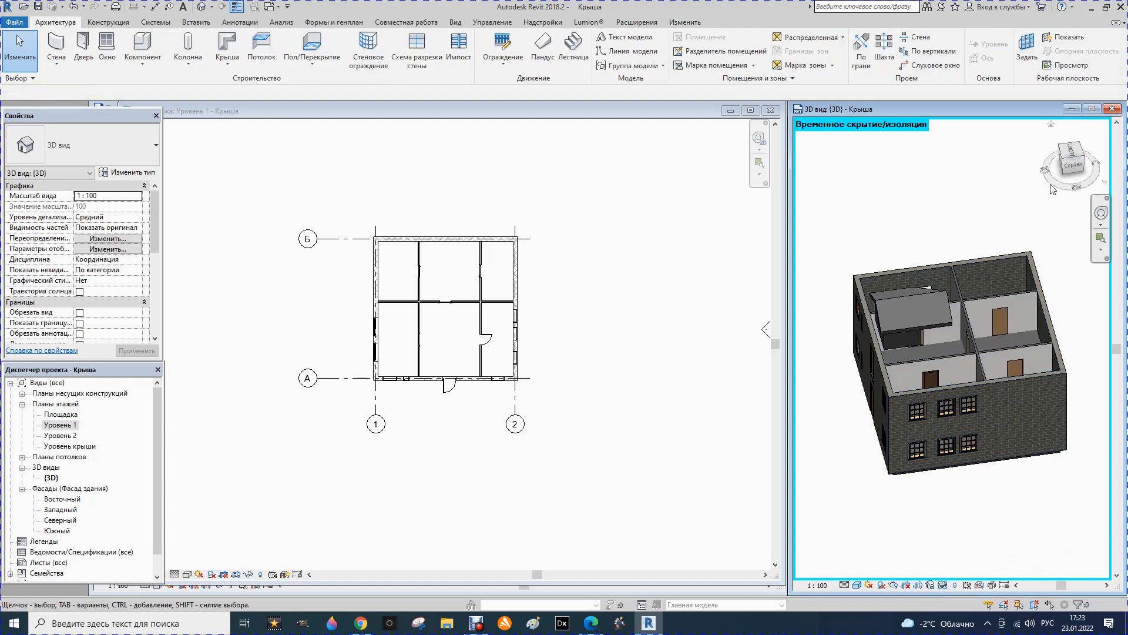
- Delete the copied 900 x 2200 мм door on Уровень 2 in the outer wall directly above the entrance door
{"action": "left_click", "coordinate": [1072, 160]}
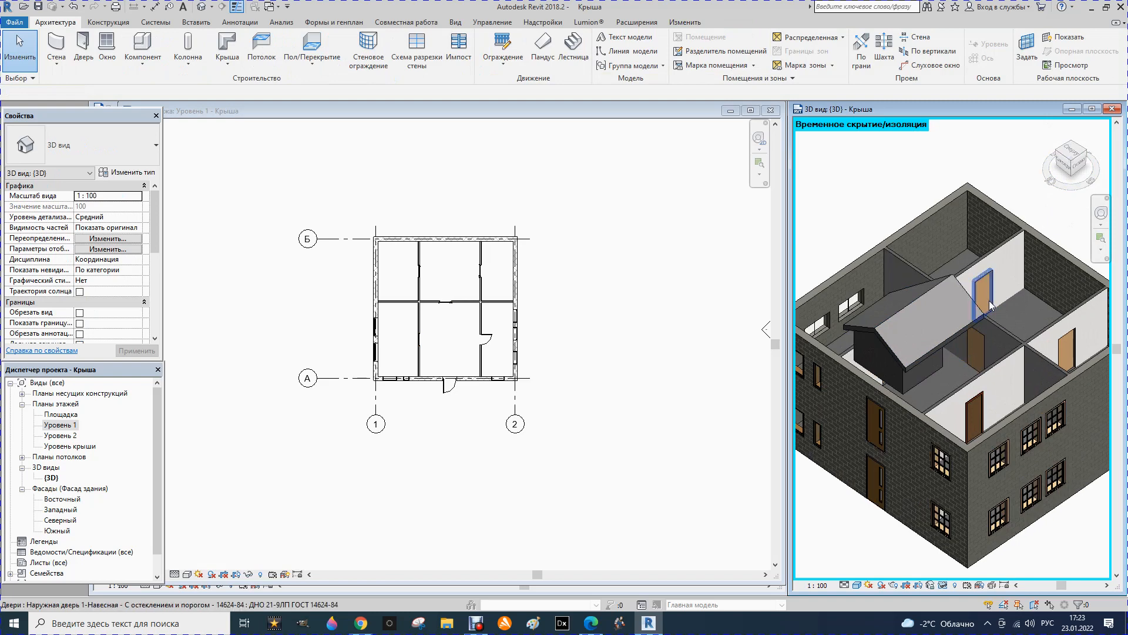
{"action": "scroll", "coordinate": [961, 287], "scroll_direction": "down", "scroll_amount": 3}
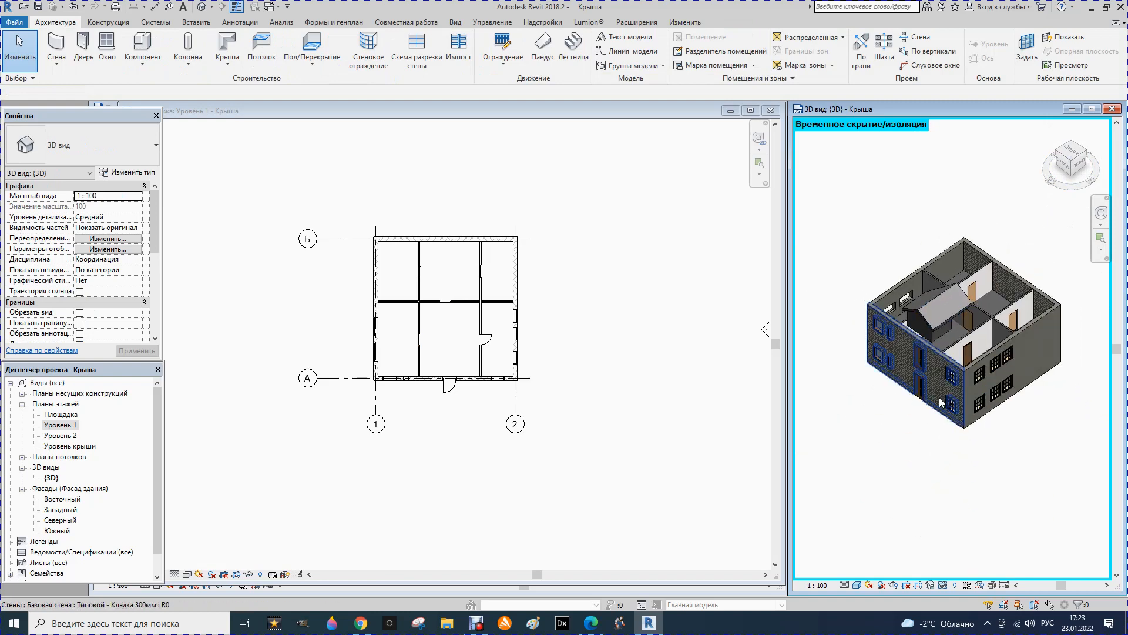
{"action": "scroll", "coordinate": [935, 394], "scroll_direction": "up", "scroll_amount": 4}
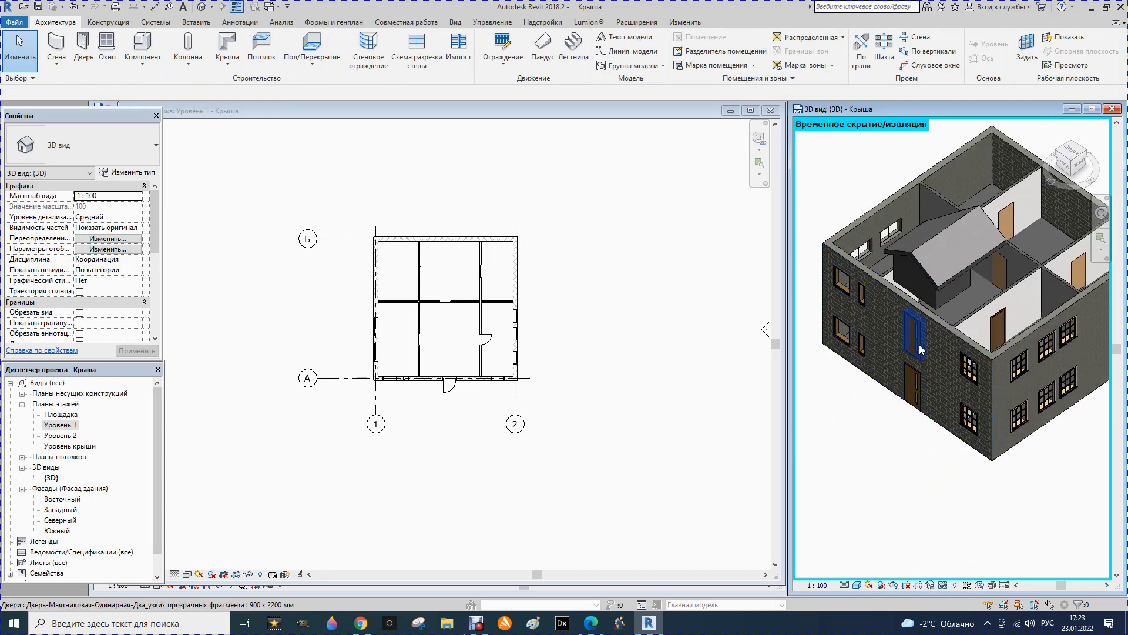
{"action": "left_click", "coordinate": [920, 349]}
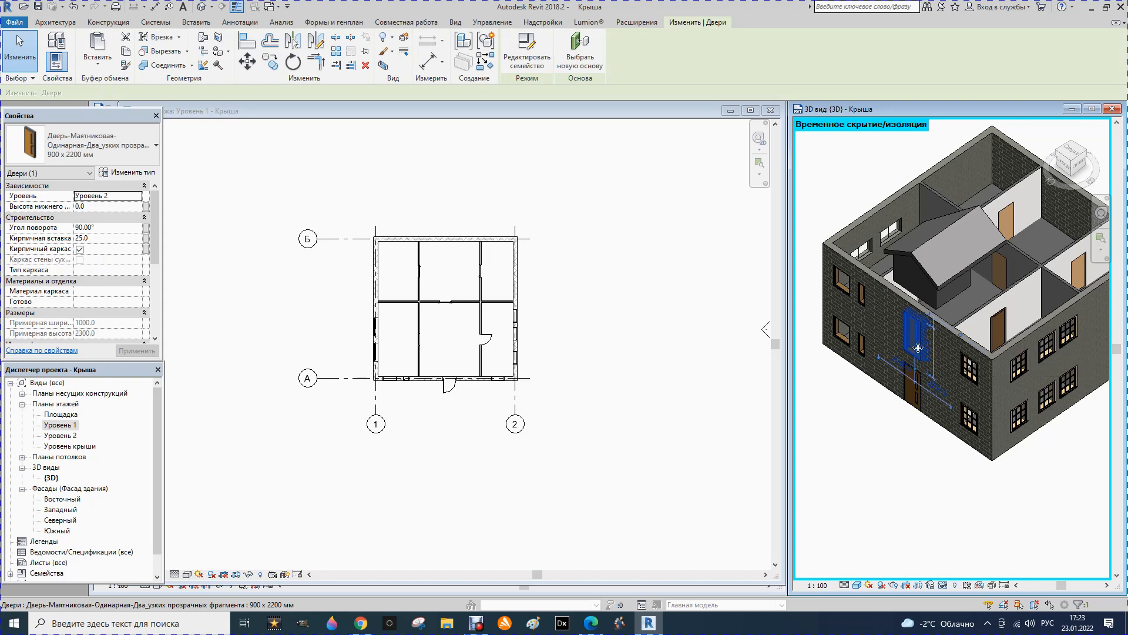
{"action": "left_click", "coordinate": [861, 466]}
{"action": "scroll", "coordinate": [883, 422], "scroll_direction": "down", "scroll_amount": 1}
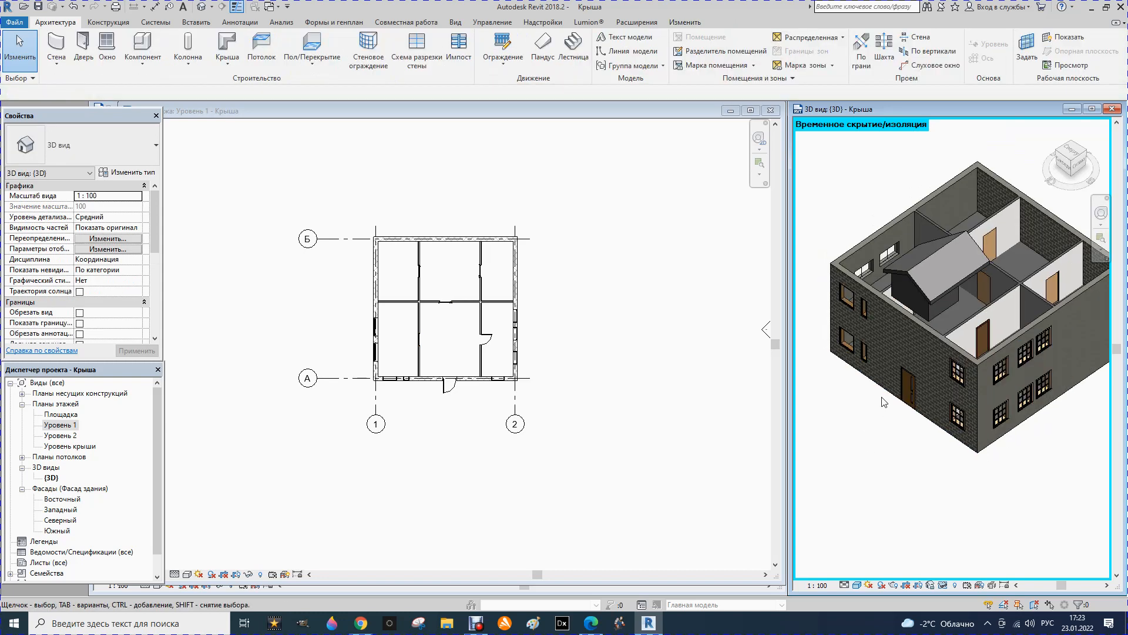
{"action": "scroll", "coordinate": [890, 402], "scroll_direction": "down", "scroll_amount": 2}
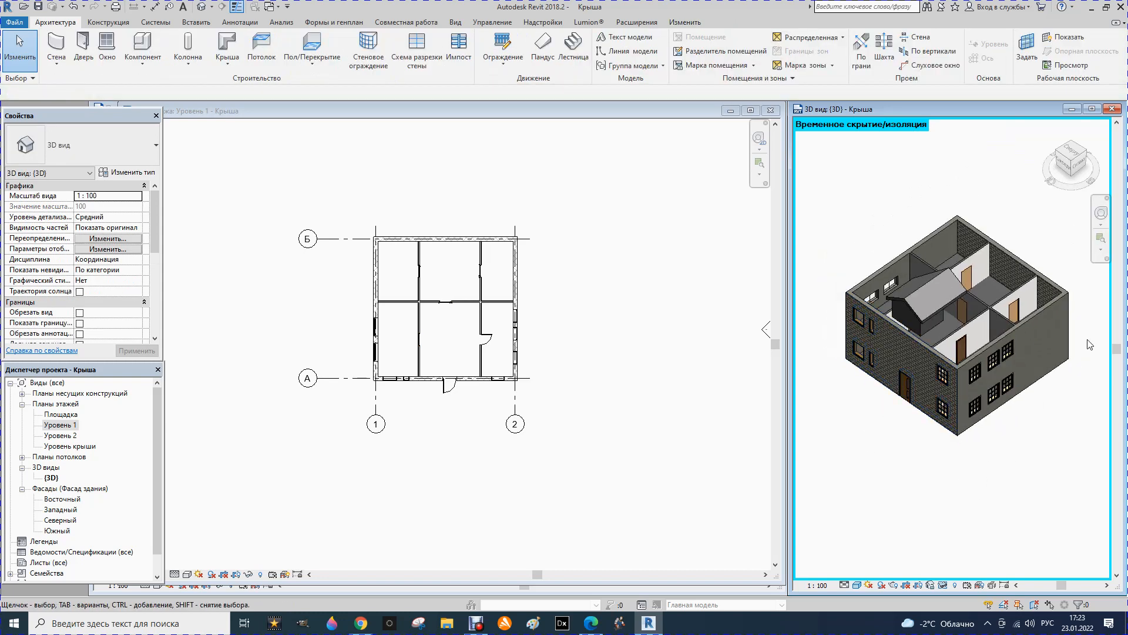